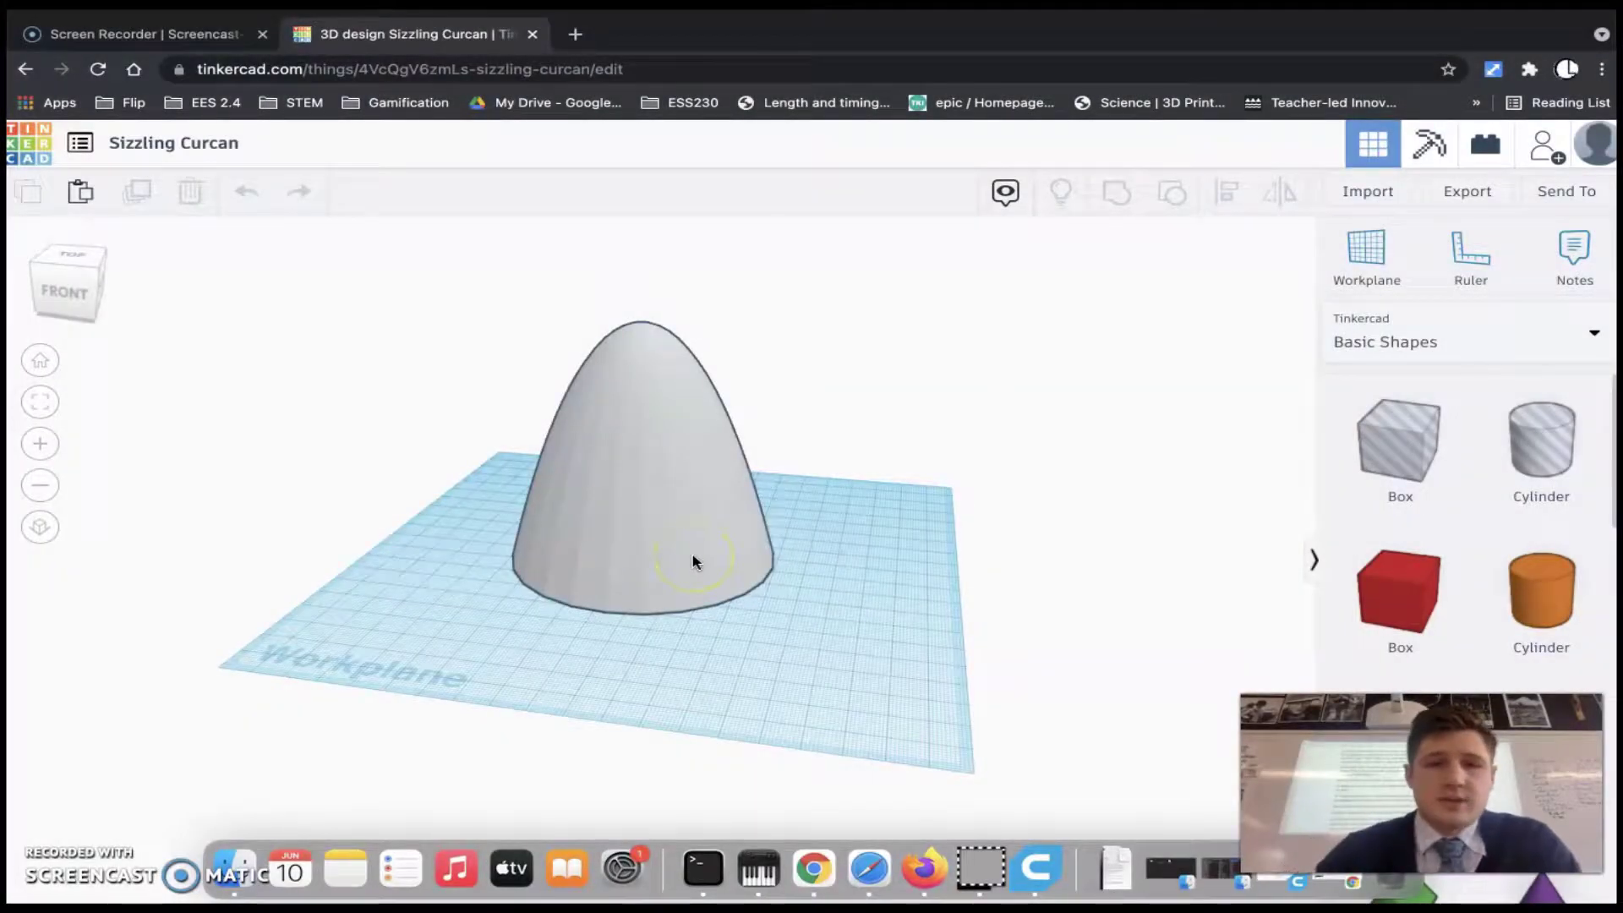
# Export everything in the cone design as an .STL file for 3D printing.
pyautogui.moveTo(760, 751); pyautogui.dragTo(854, 620)
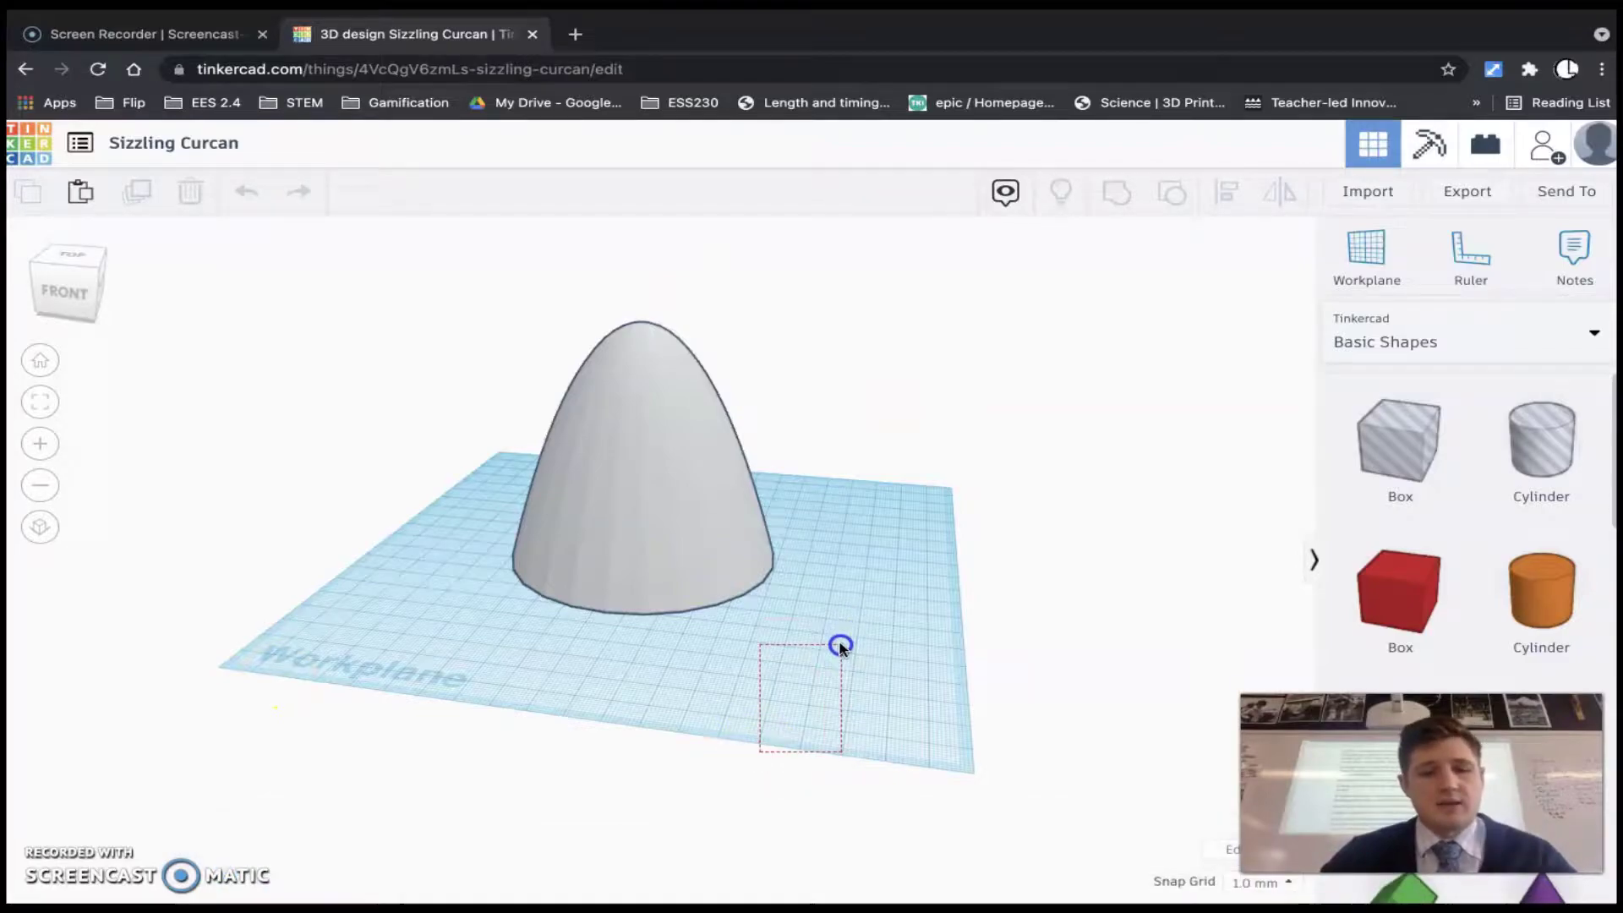
pyautogui.moveTo(801, 689); pyautogui.dragTo(600, 713, button='right')
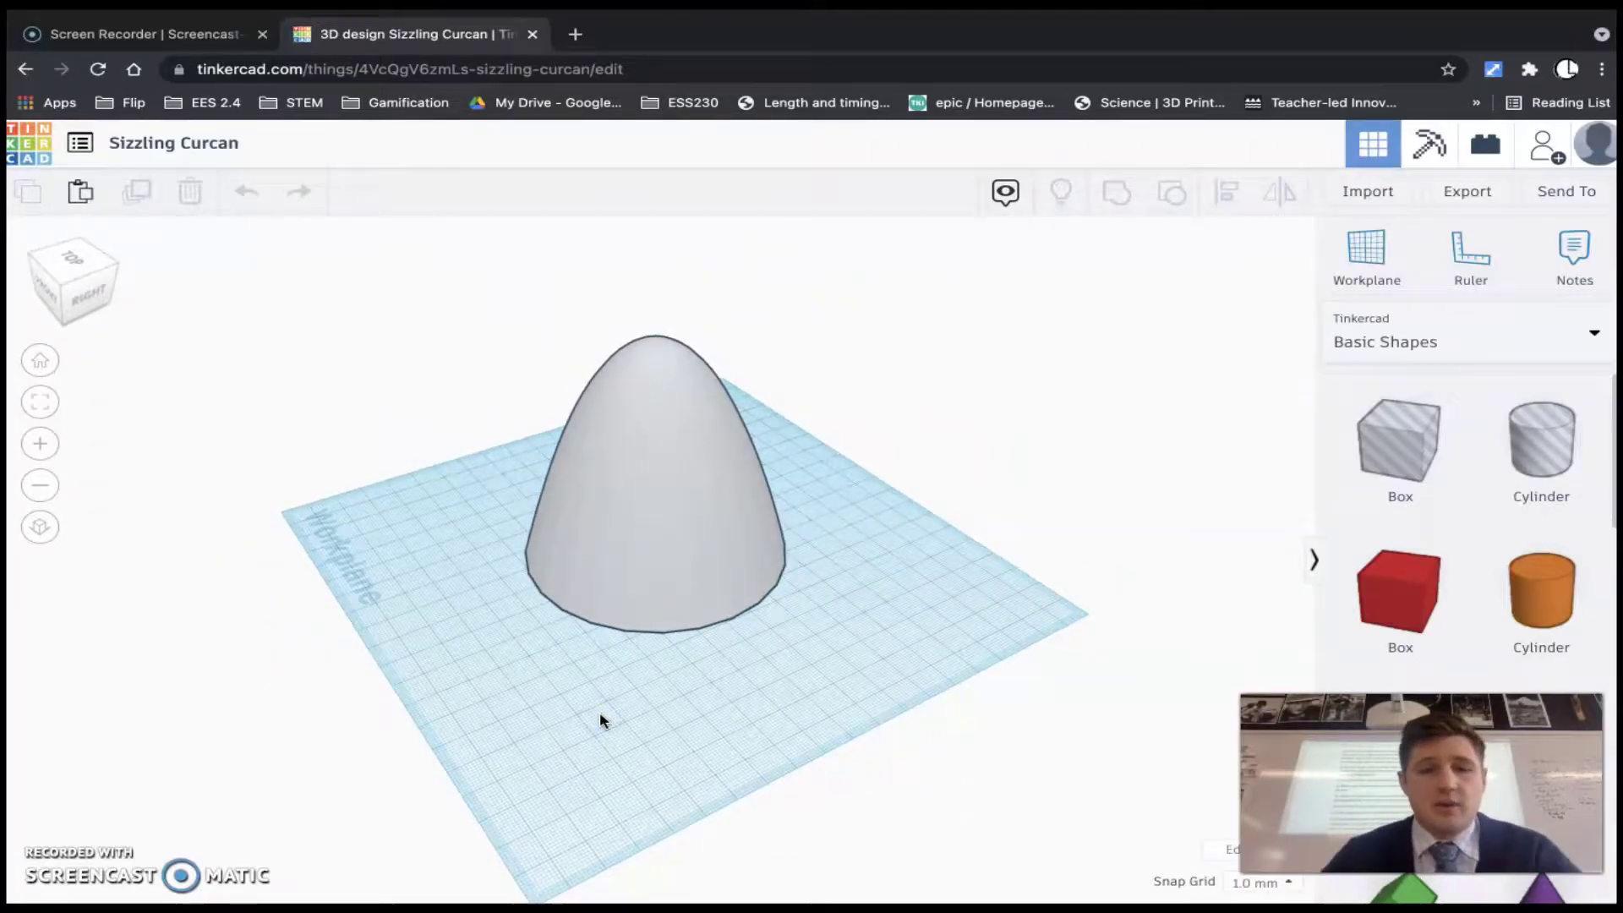
pyautogui.moveTo(583, 603); pyautogui.dragTo(1053, 623, button='right')
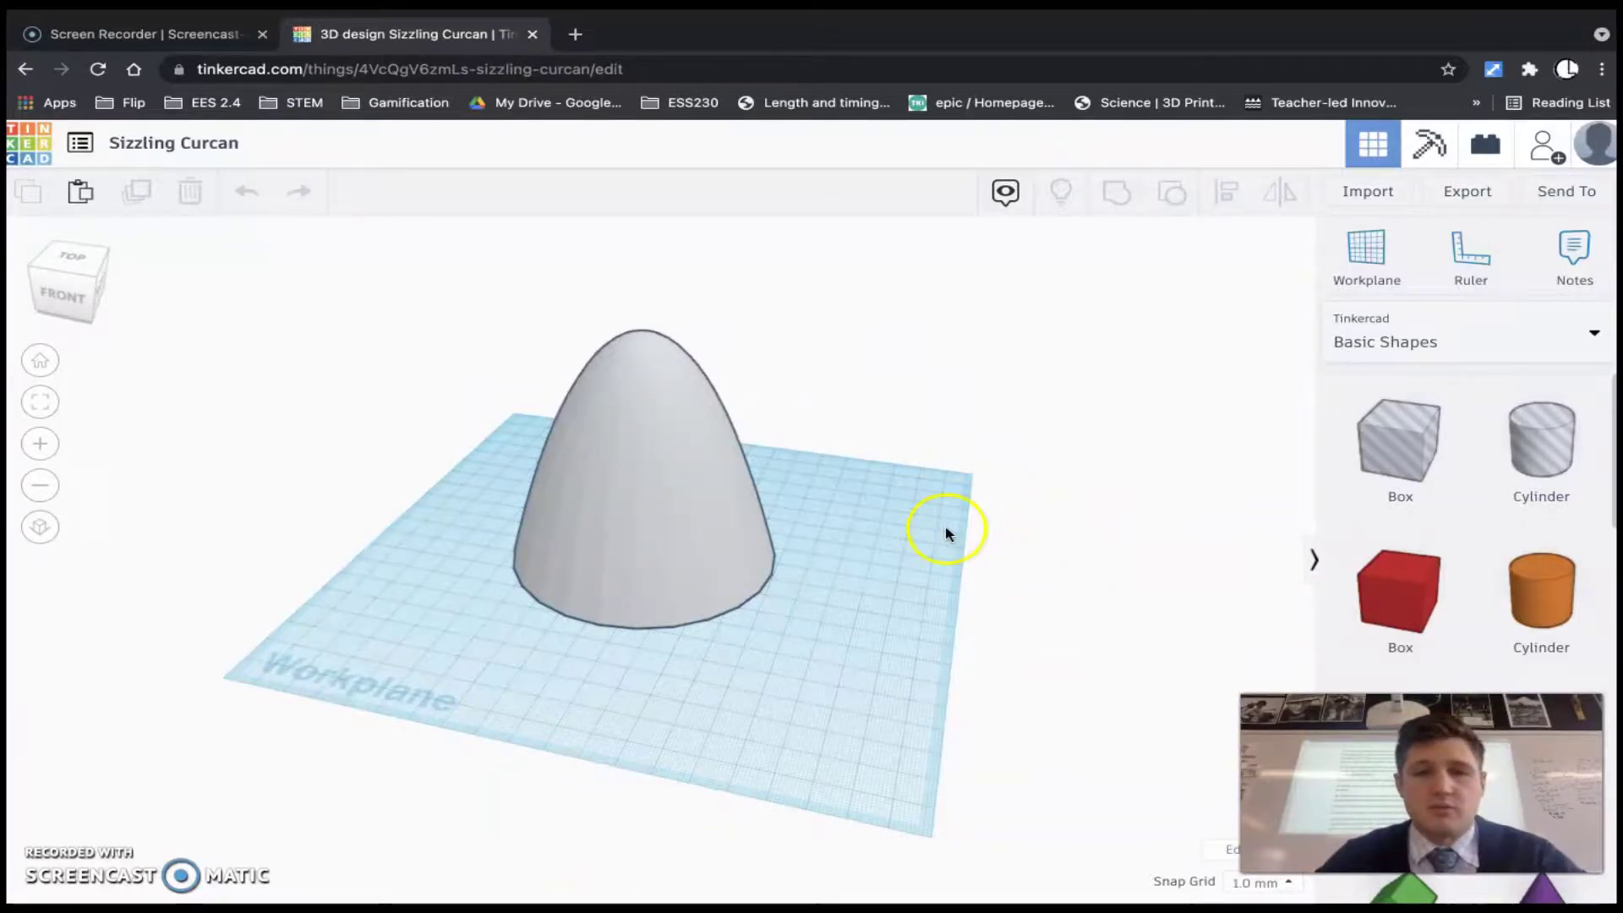
pyautogui.click(1479, 203)
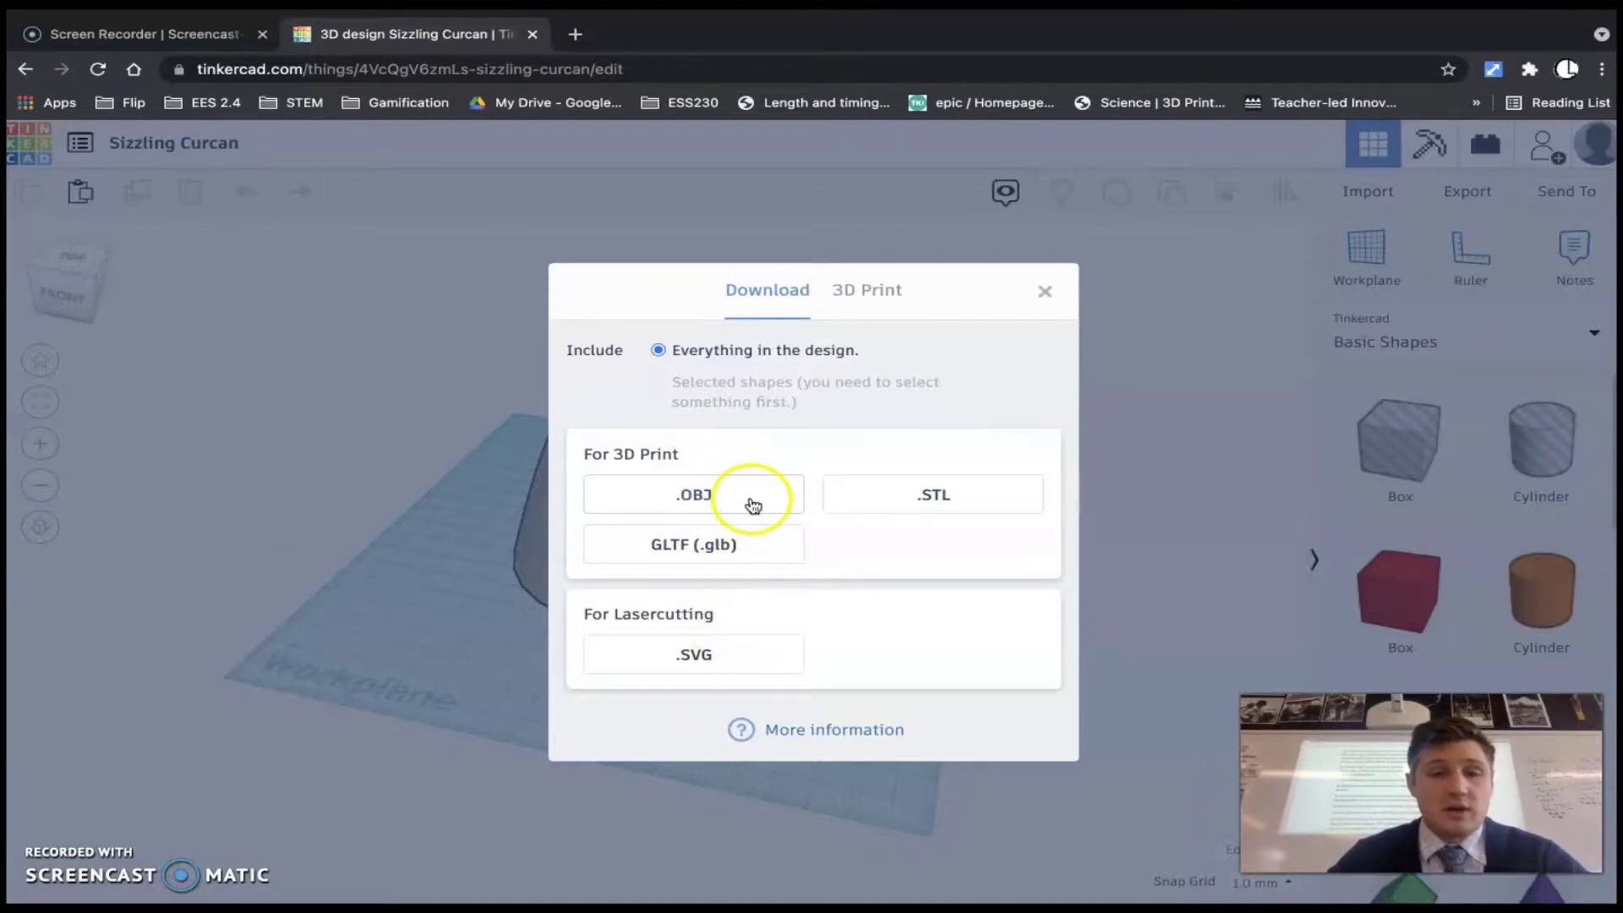
pyautogui.click(920, 498)
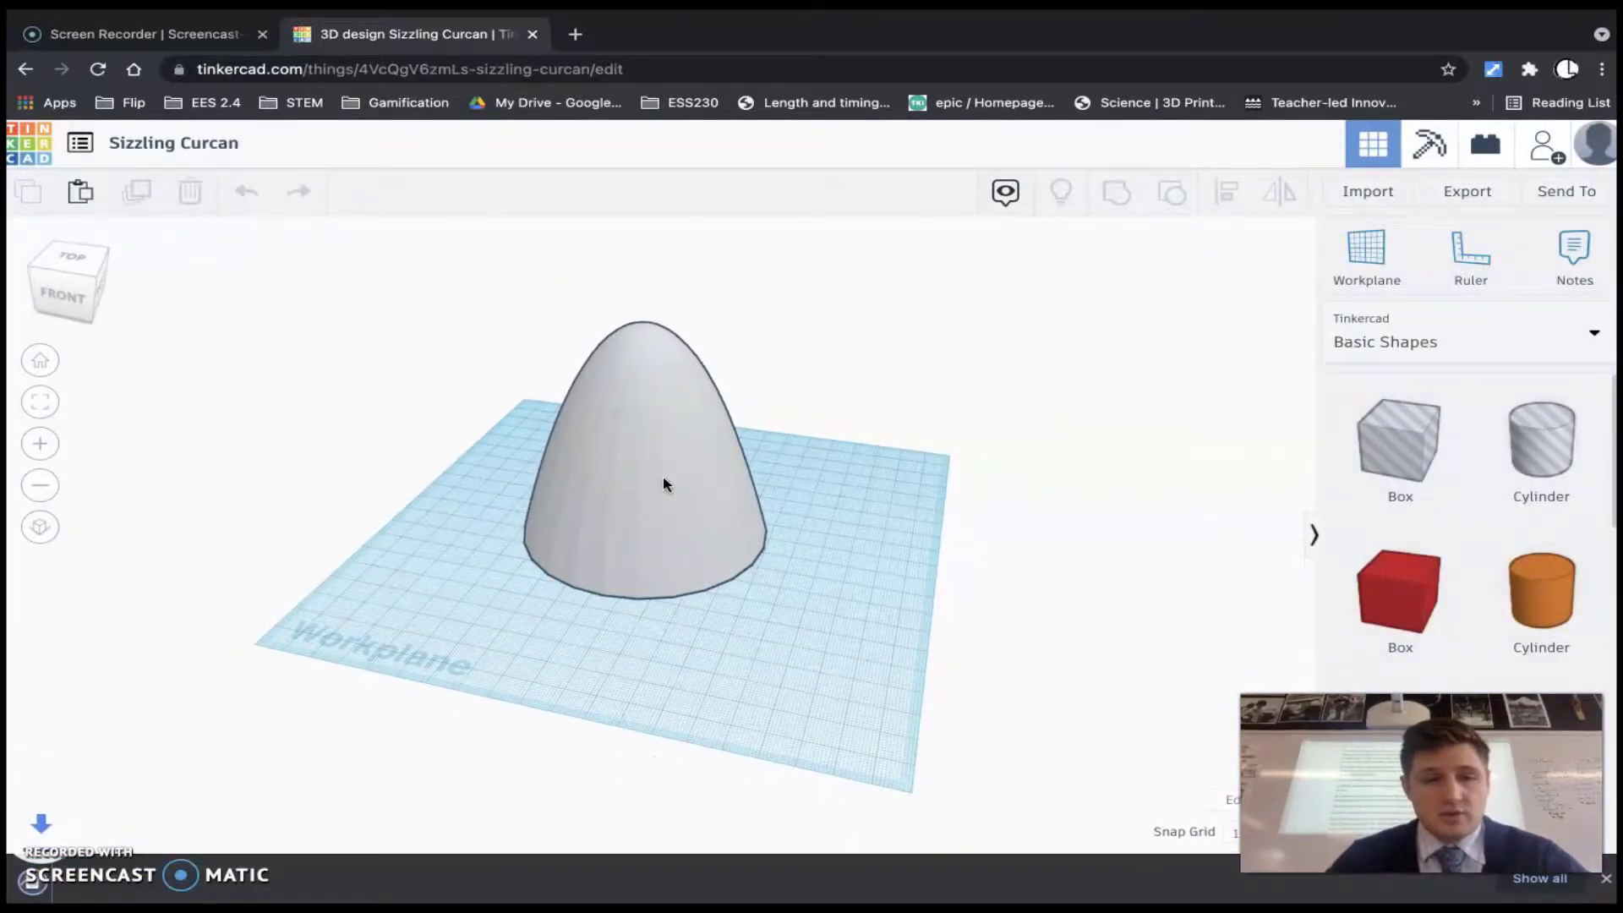
# Take the browser out of full screen and place the downloaded Sizzling Curcan (2).stl on the desktop.
pyautogui.moveTo(89, 12)
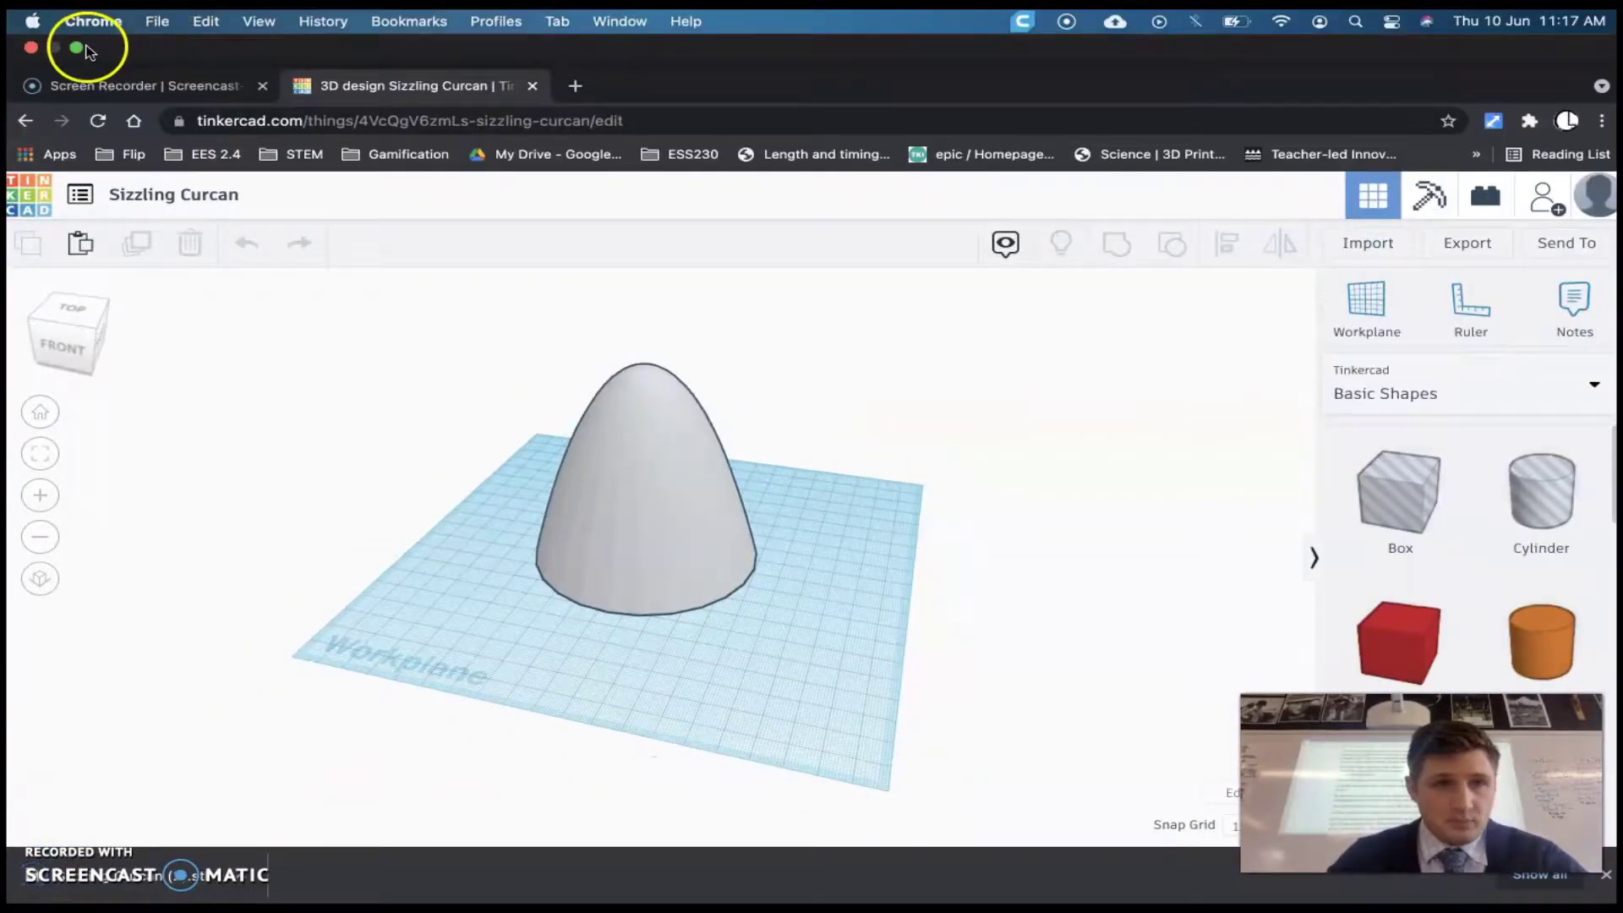
pyautogui.click(77, 49)
pyautogui.moveTo(363, 540); pyautogui.dragTo(462, 667)
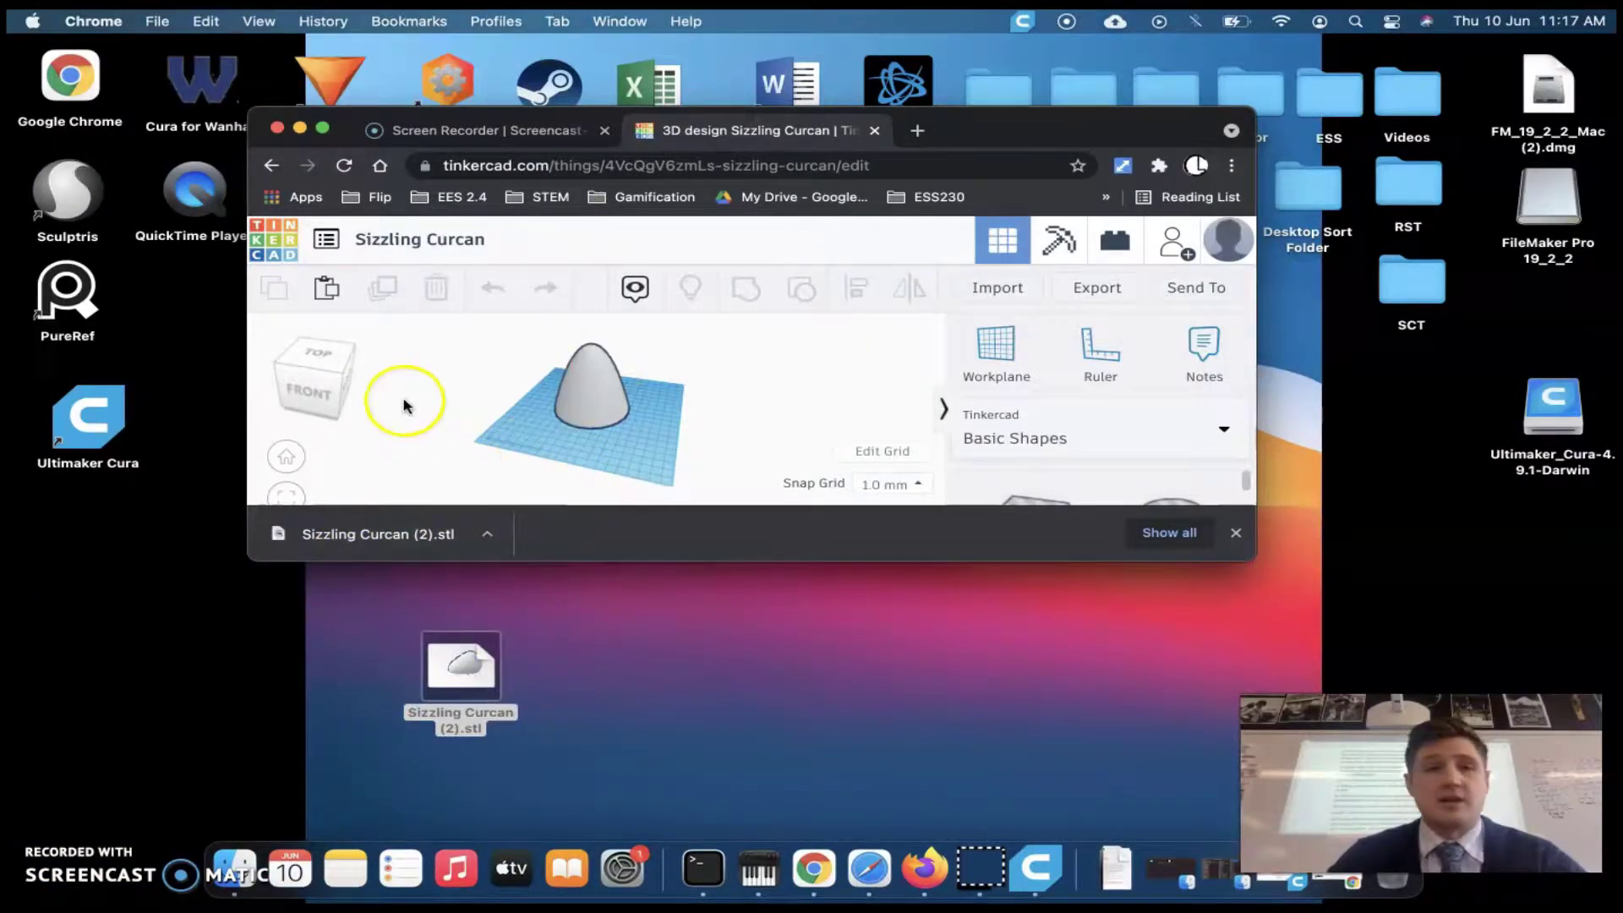
# Minimise the browser window and switch to Ultimaker Cura with its empty build plate.
pyautogui.click(299, 128)
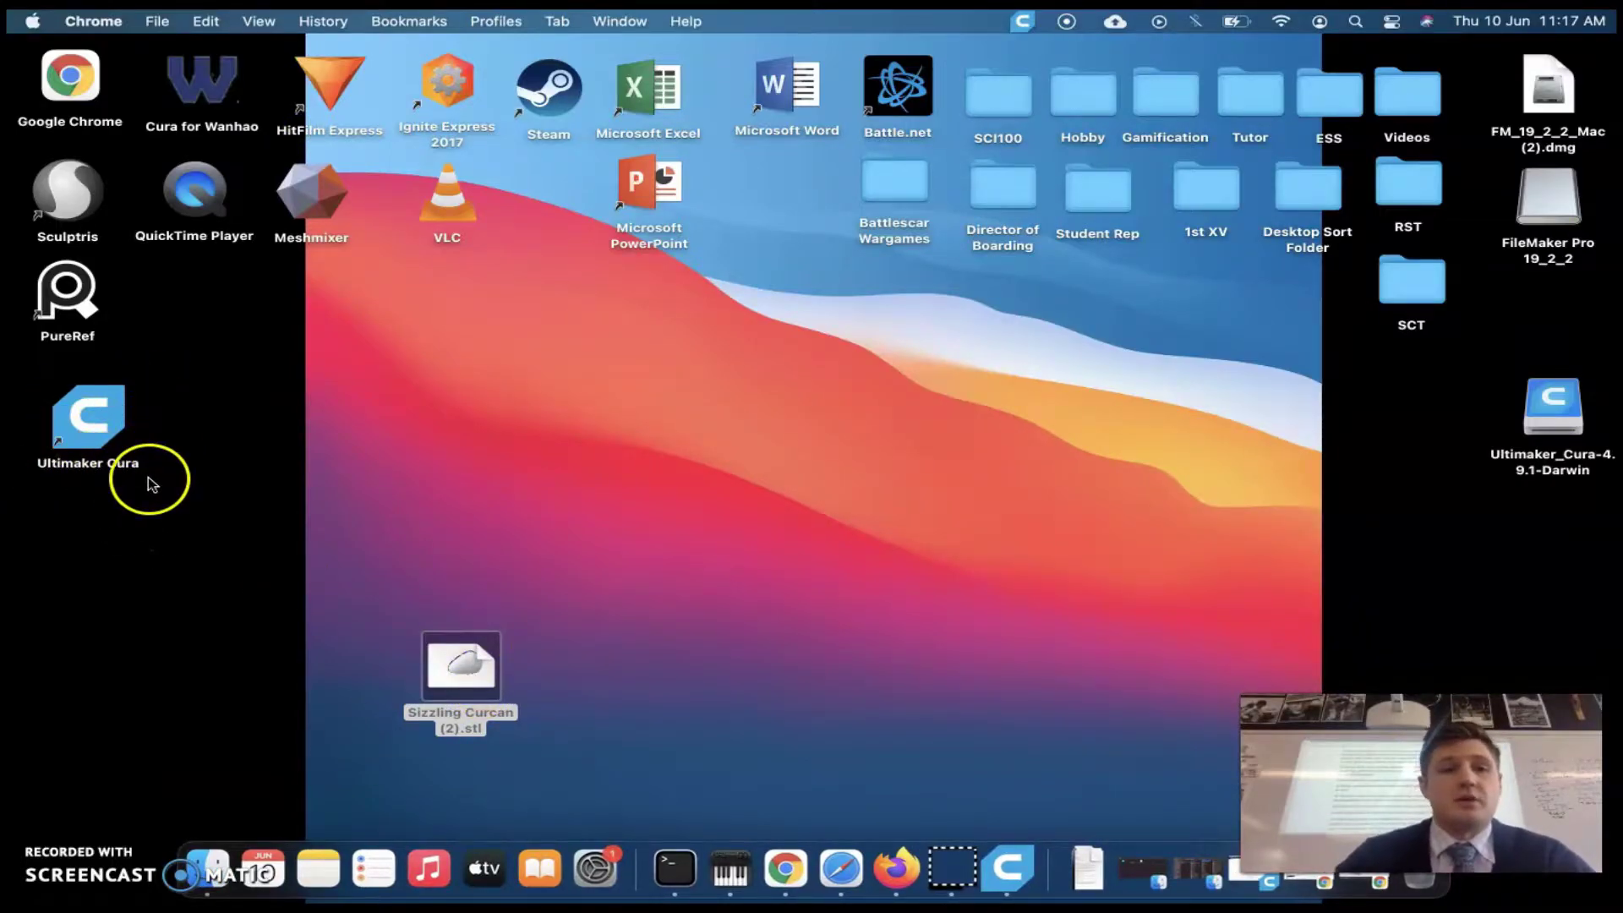
pyautogui.click(1007, 868)
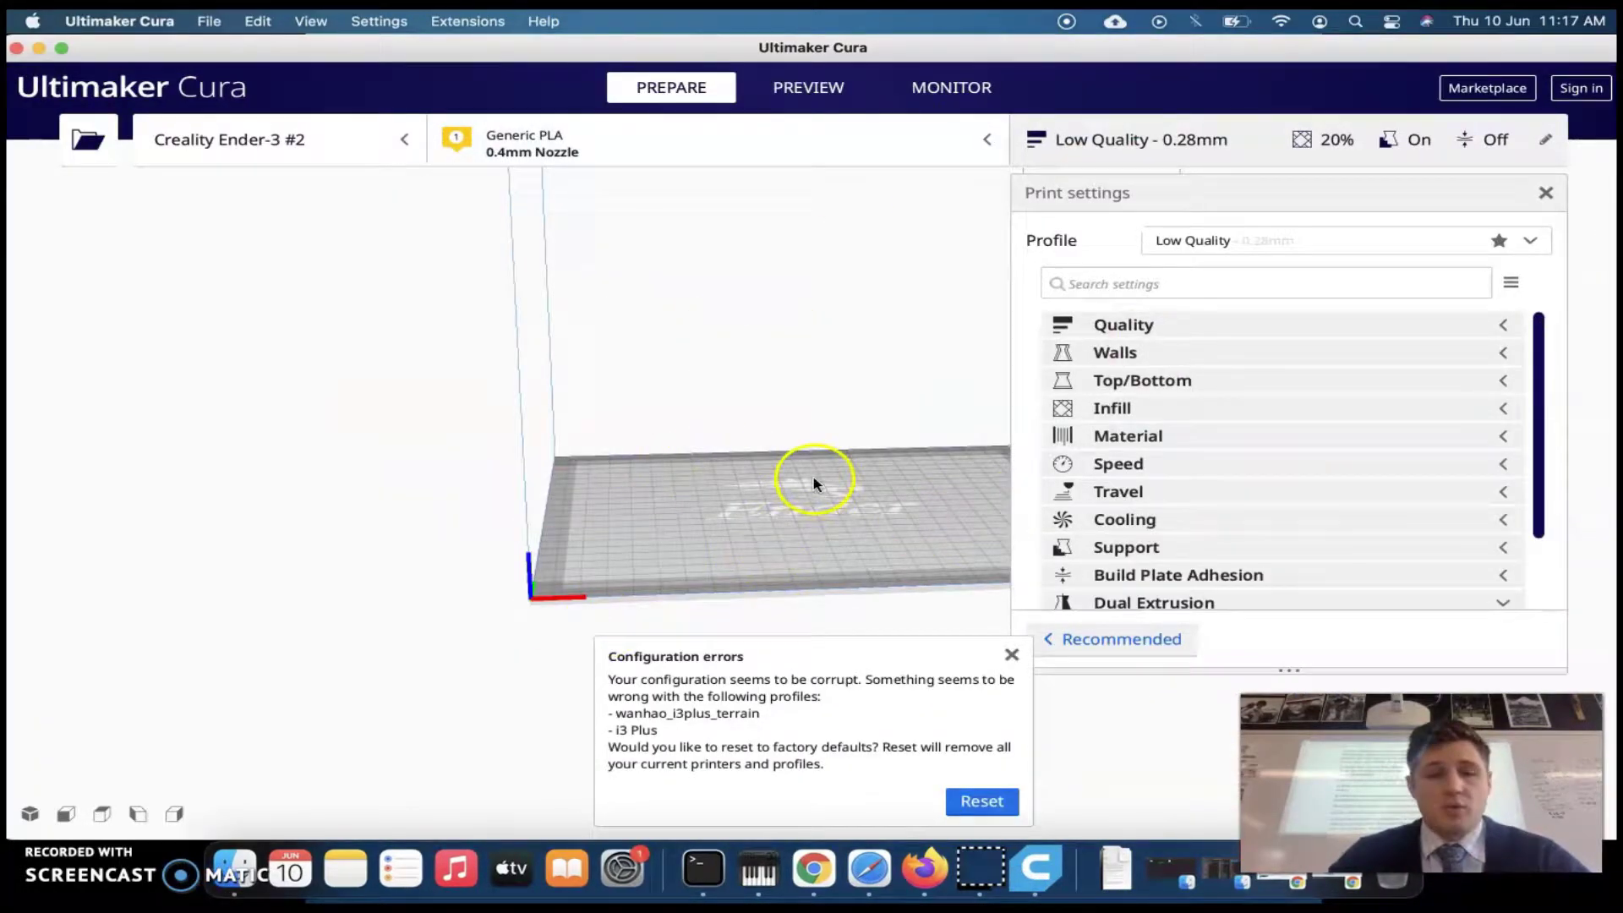
pyautogui.moveTo(844, 423); pyautogui.dragTo(894, 461, button='right')
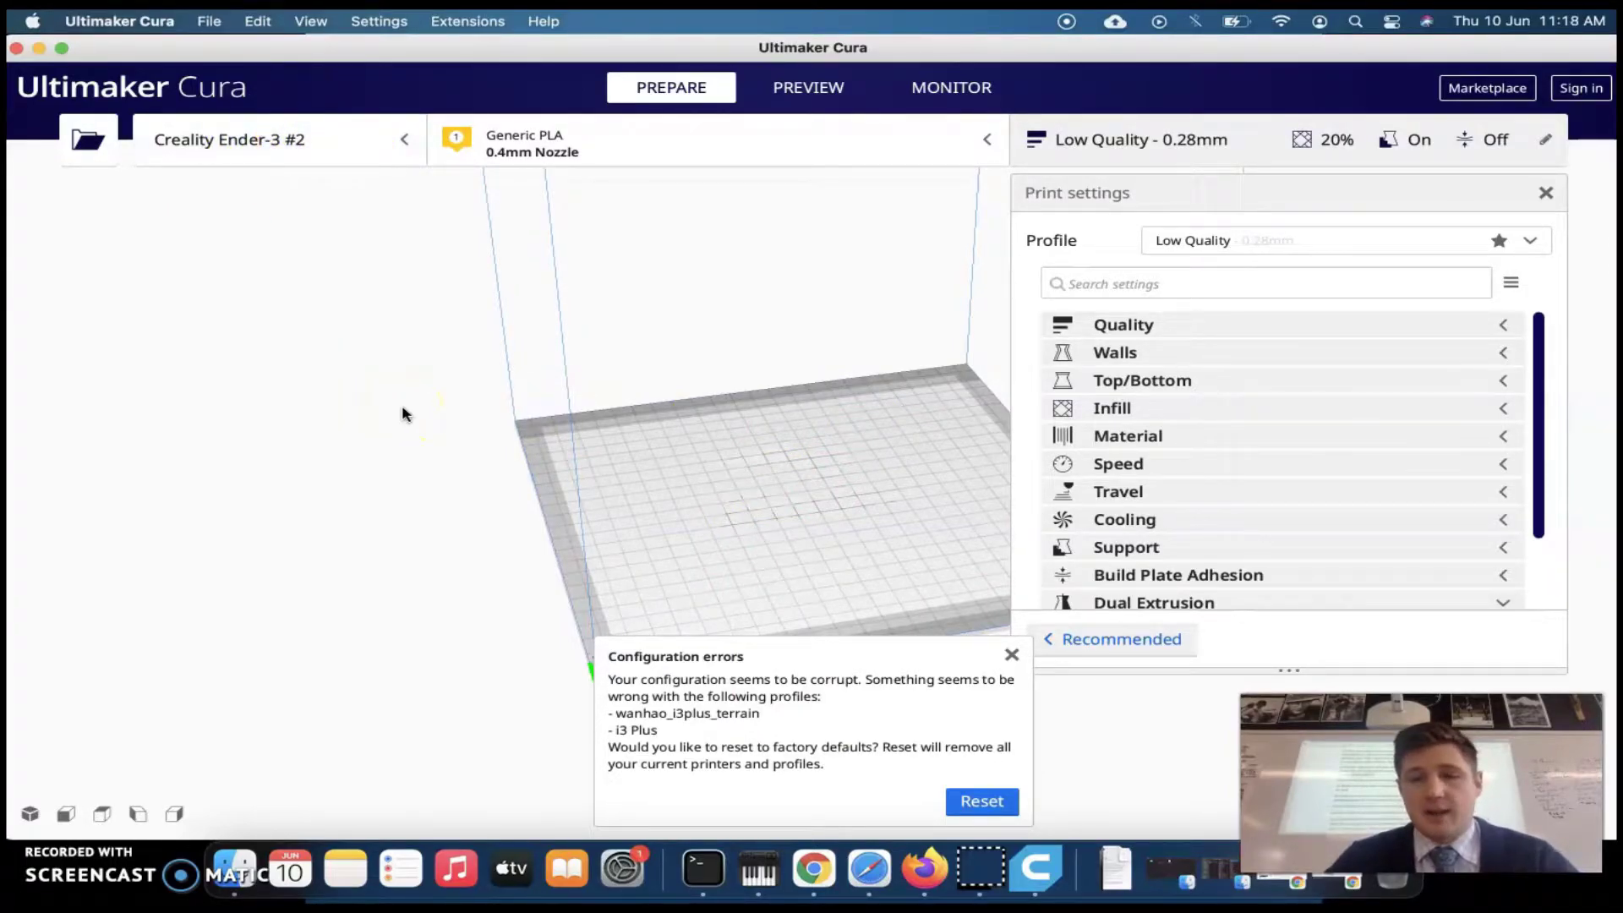
# Look up the Creality Ender-3 among the non-networked Creality3D printers available to add, and leave without adding one.
pyautogui.click(209, 22)
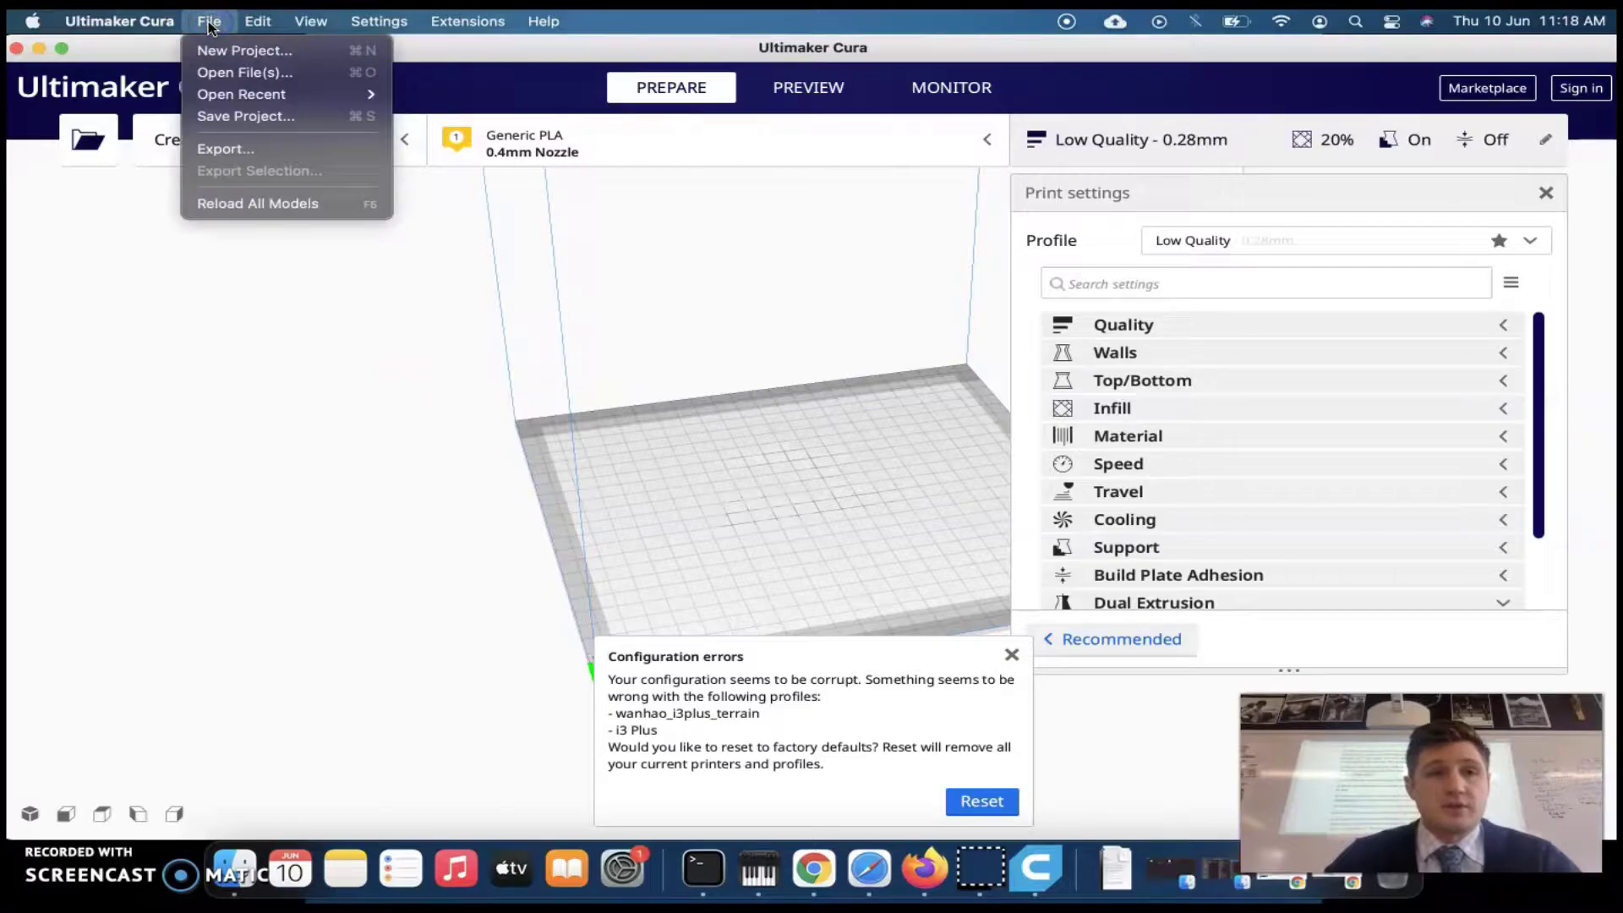
pyautogui.click(260, 23)
pyautogui.moveTo(360, 28)
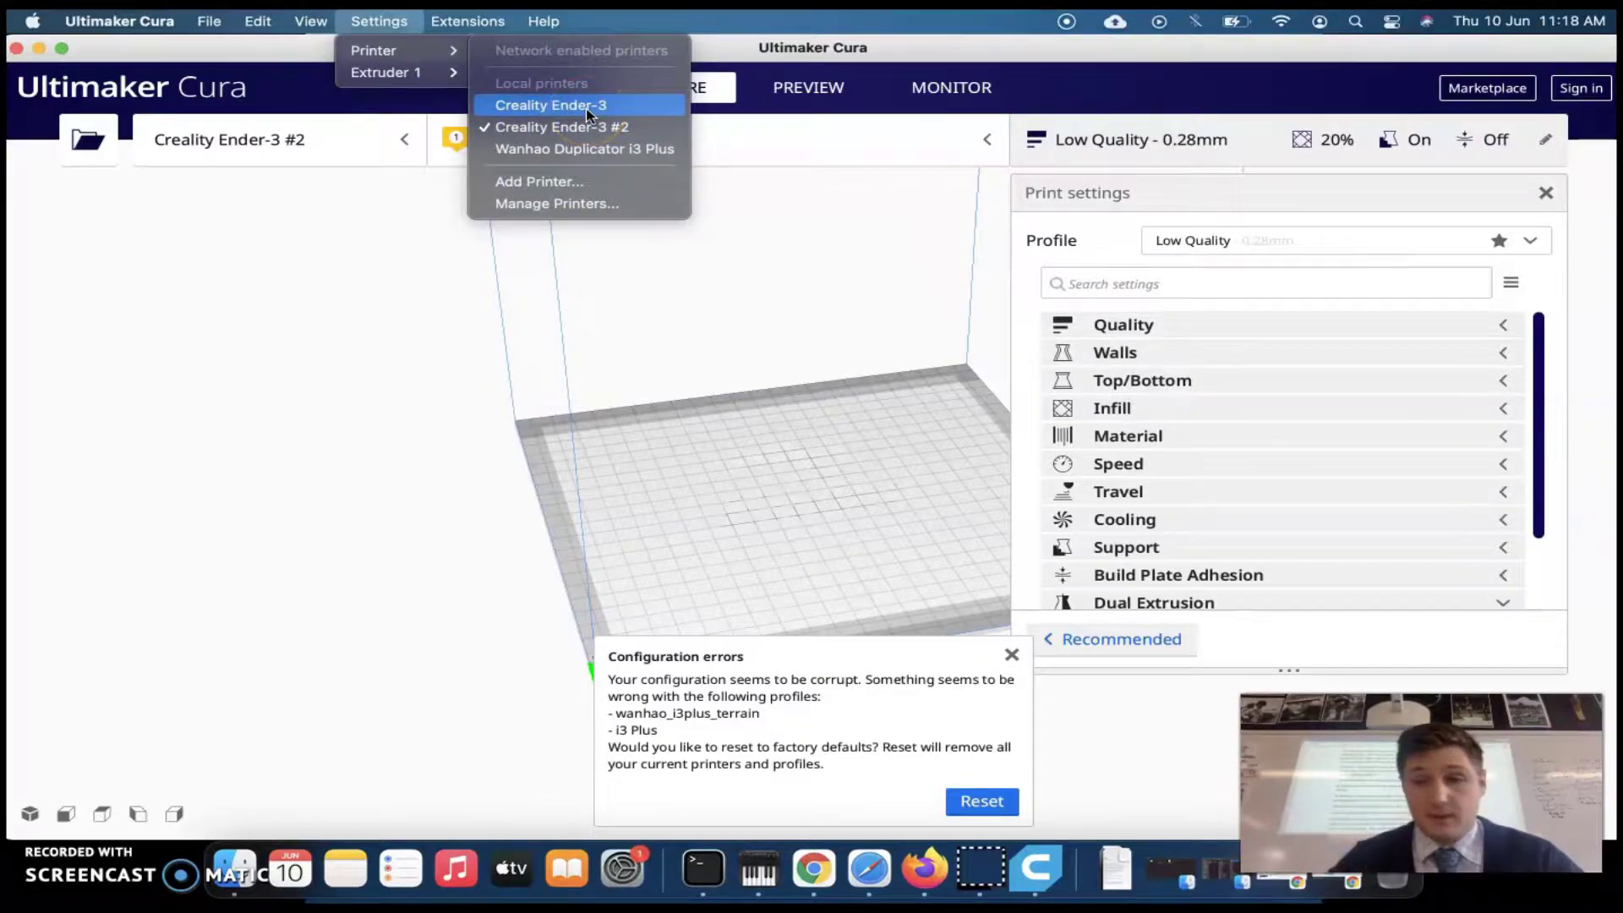
pyautogui.click(568, 182)
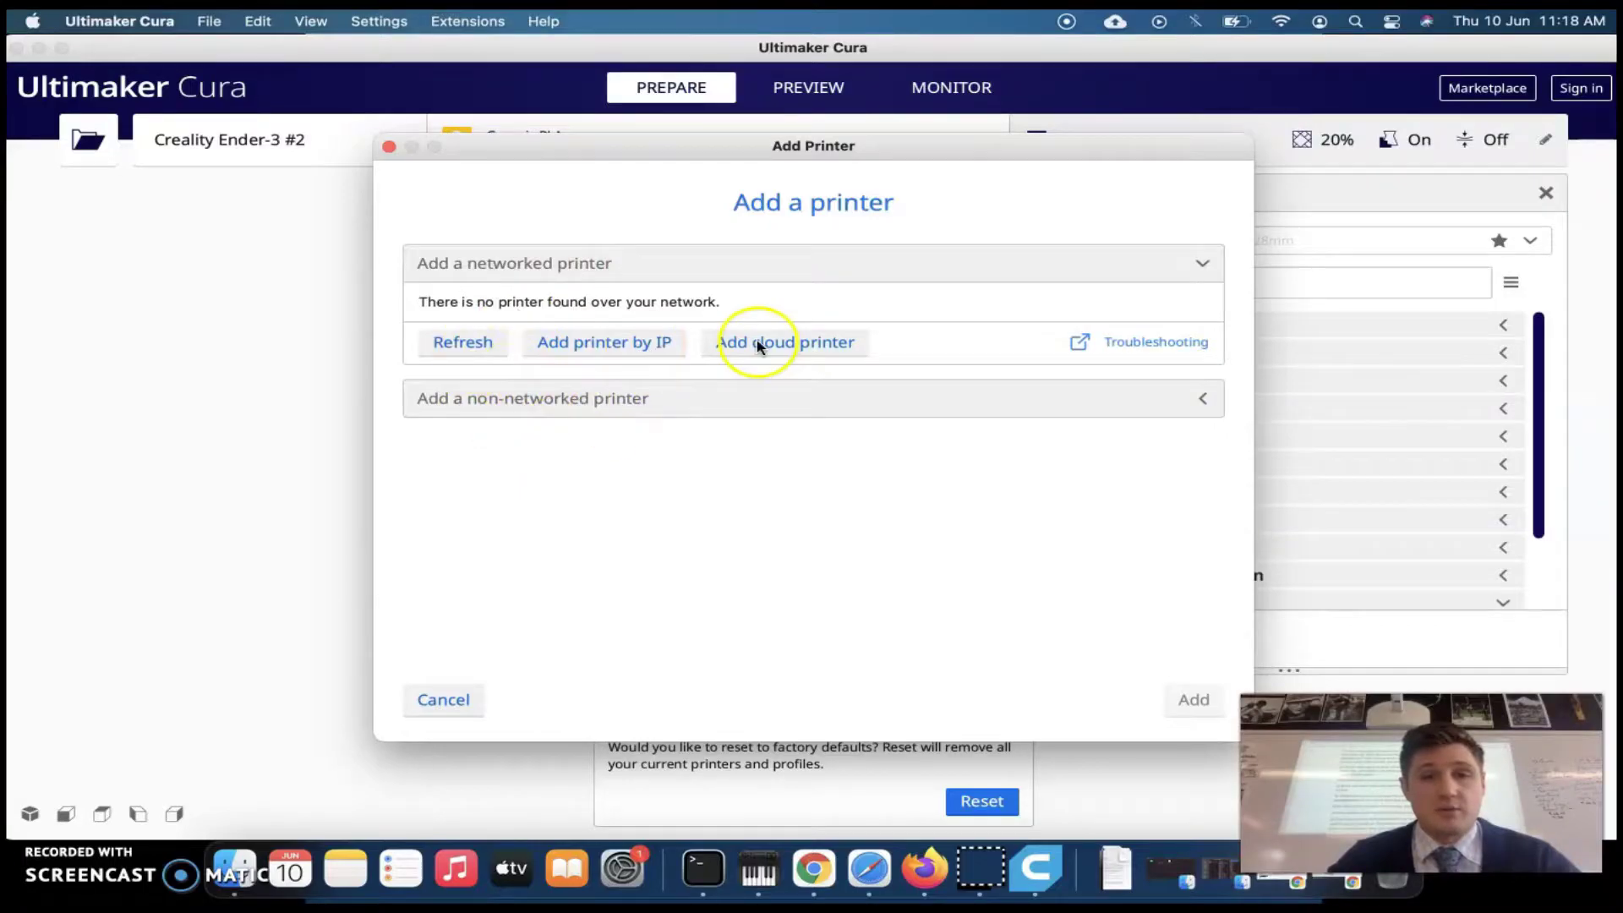
pyautogui.click(685, 402)
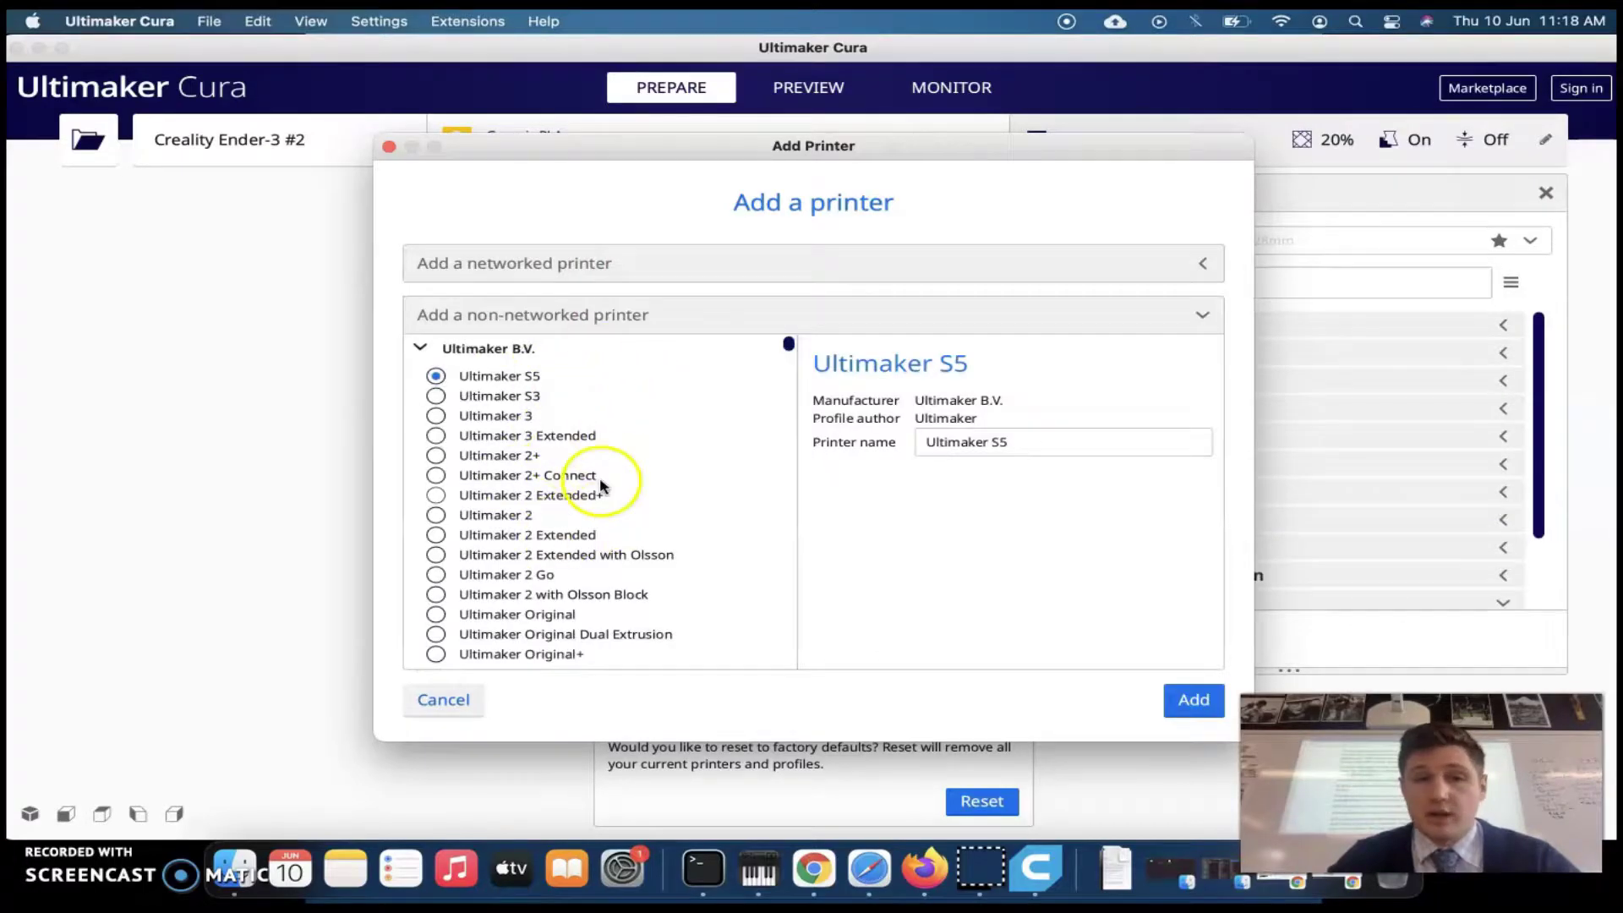
pyautogui.scroll(-2, 544, 529)
pyautogui.scroll(-10, 543, 529)
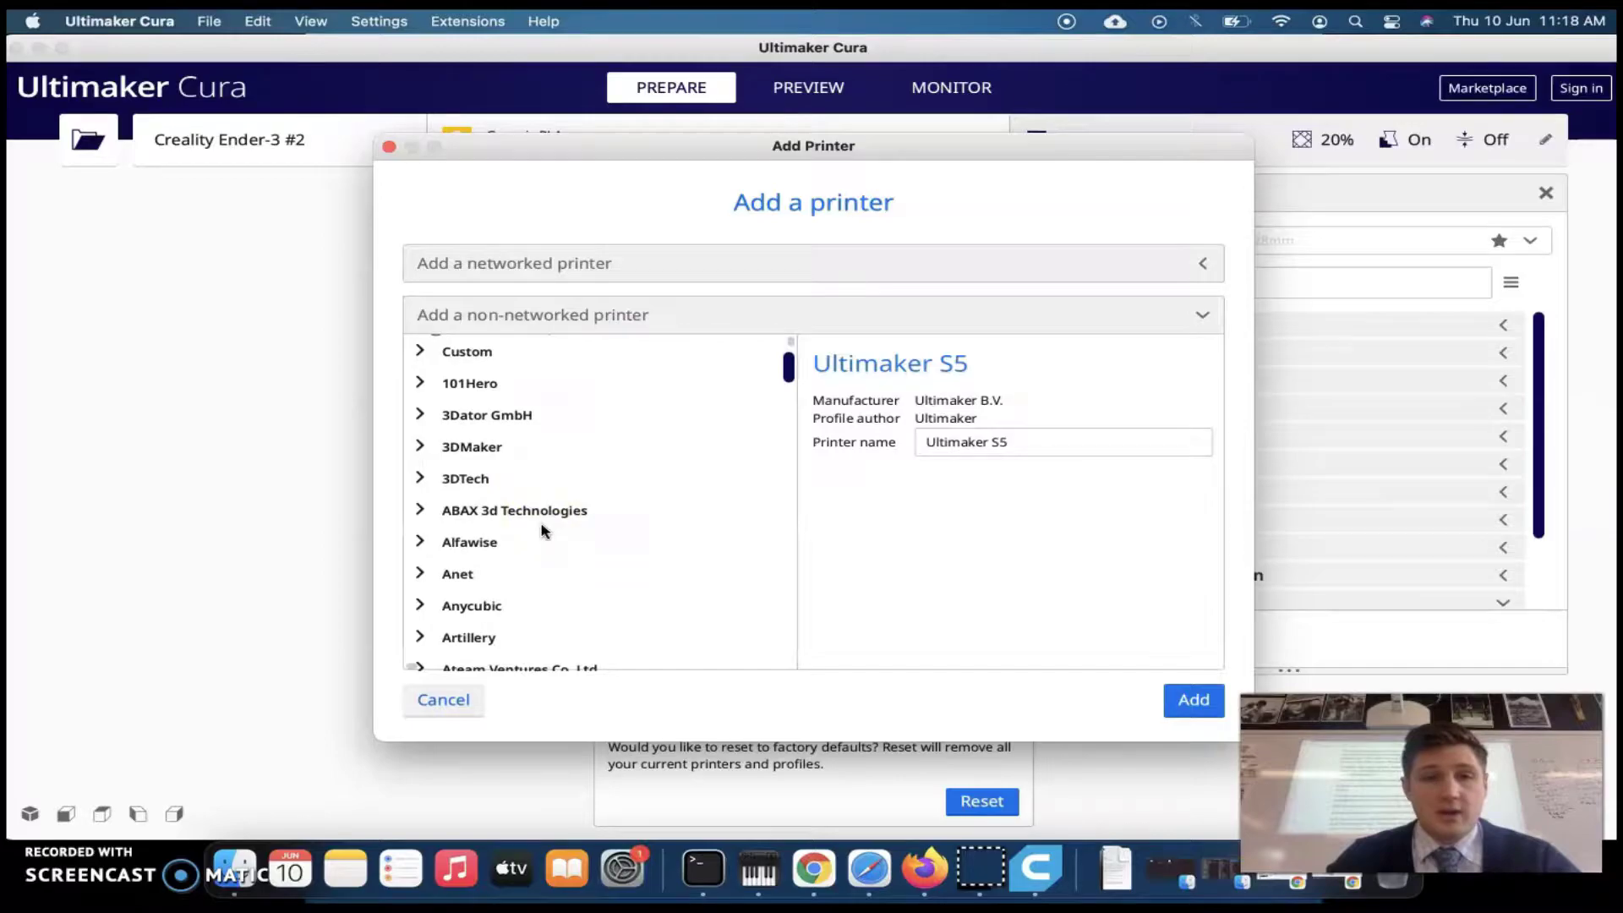
pyautogui.scroll(-5, 544, 529)
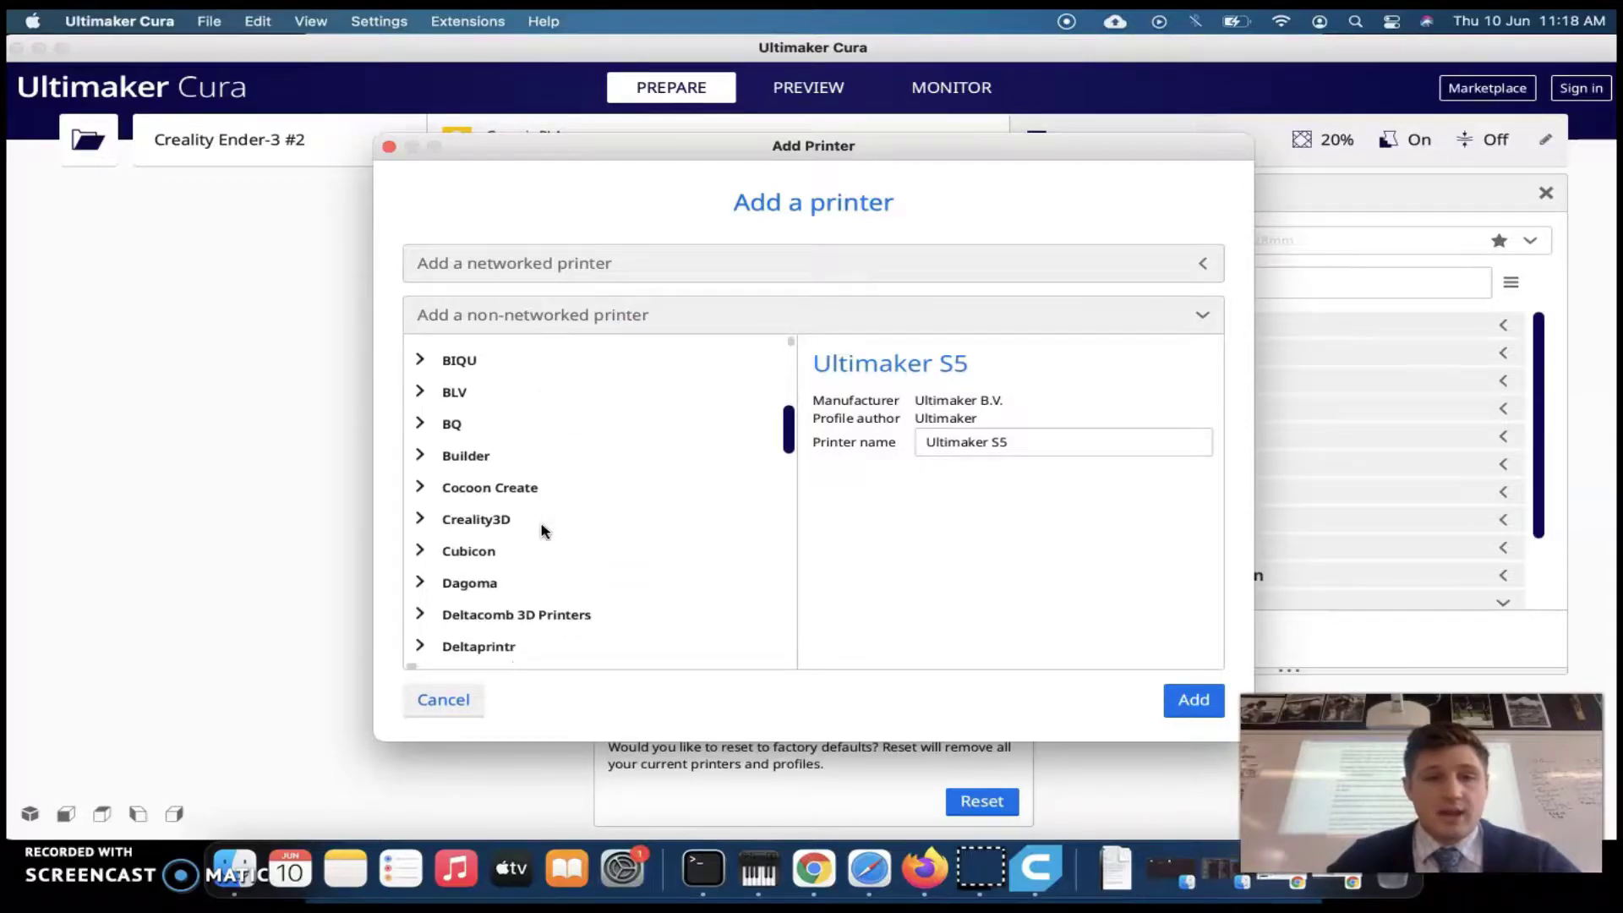
pyautogui.click(430, 517)
pyautogui.scroll(-3, 561, 572)
pyautogui.scroll(-2, 568, 578)
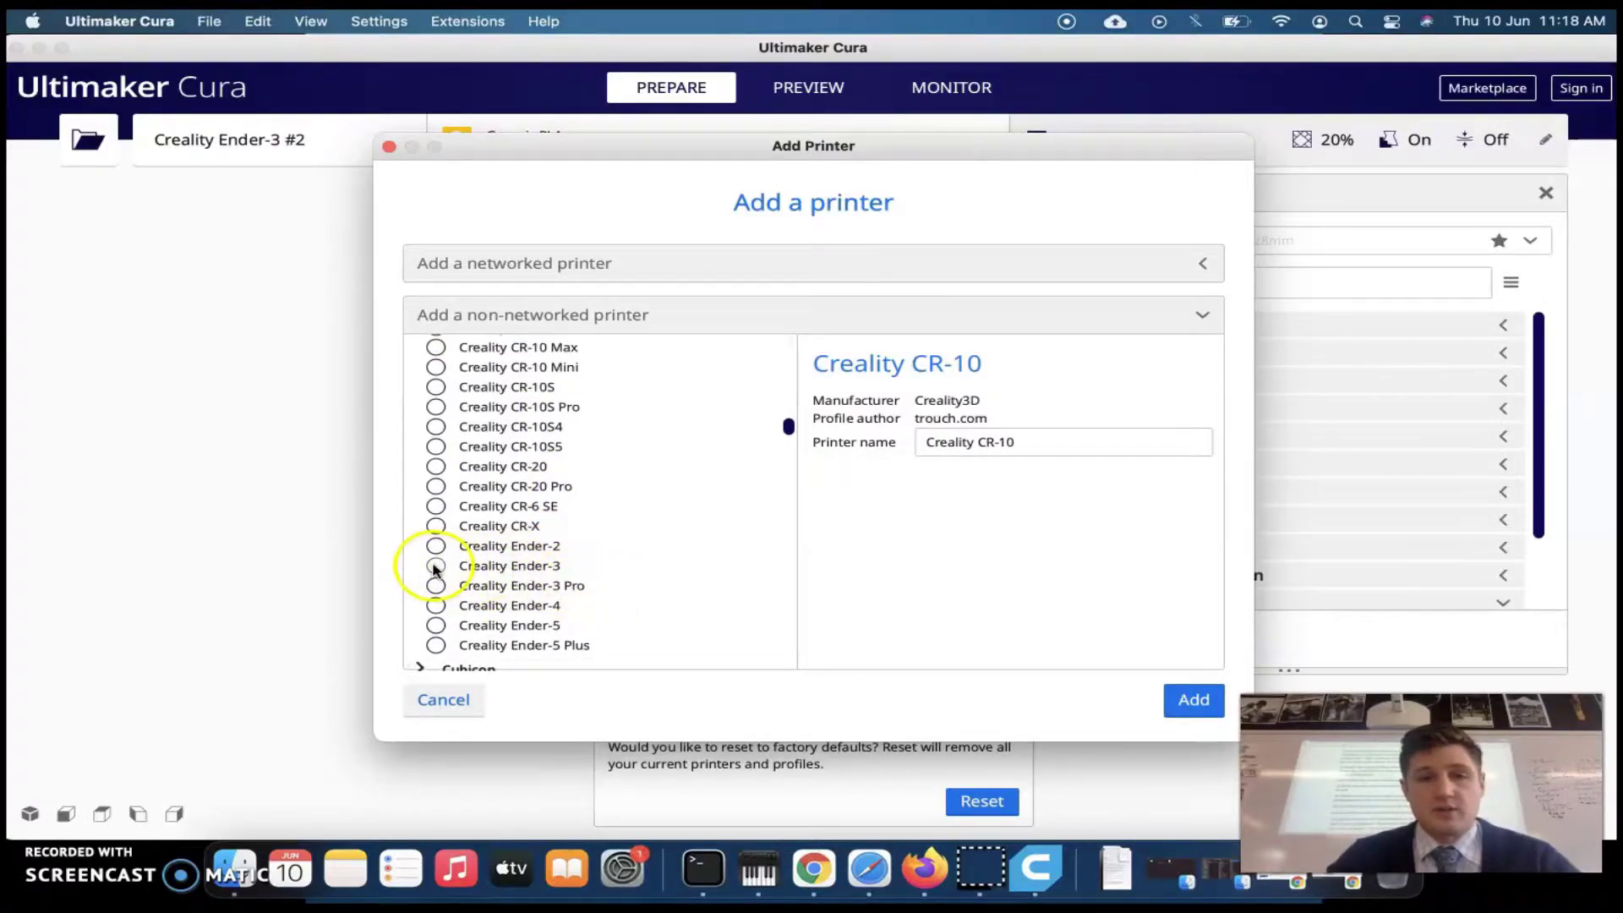
pyautogui.click(444, 700)
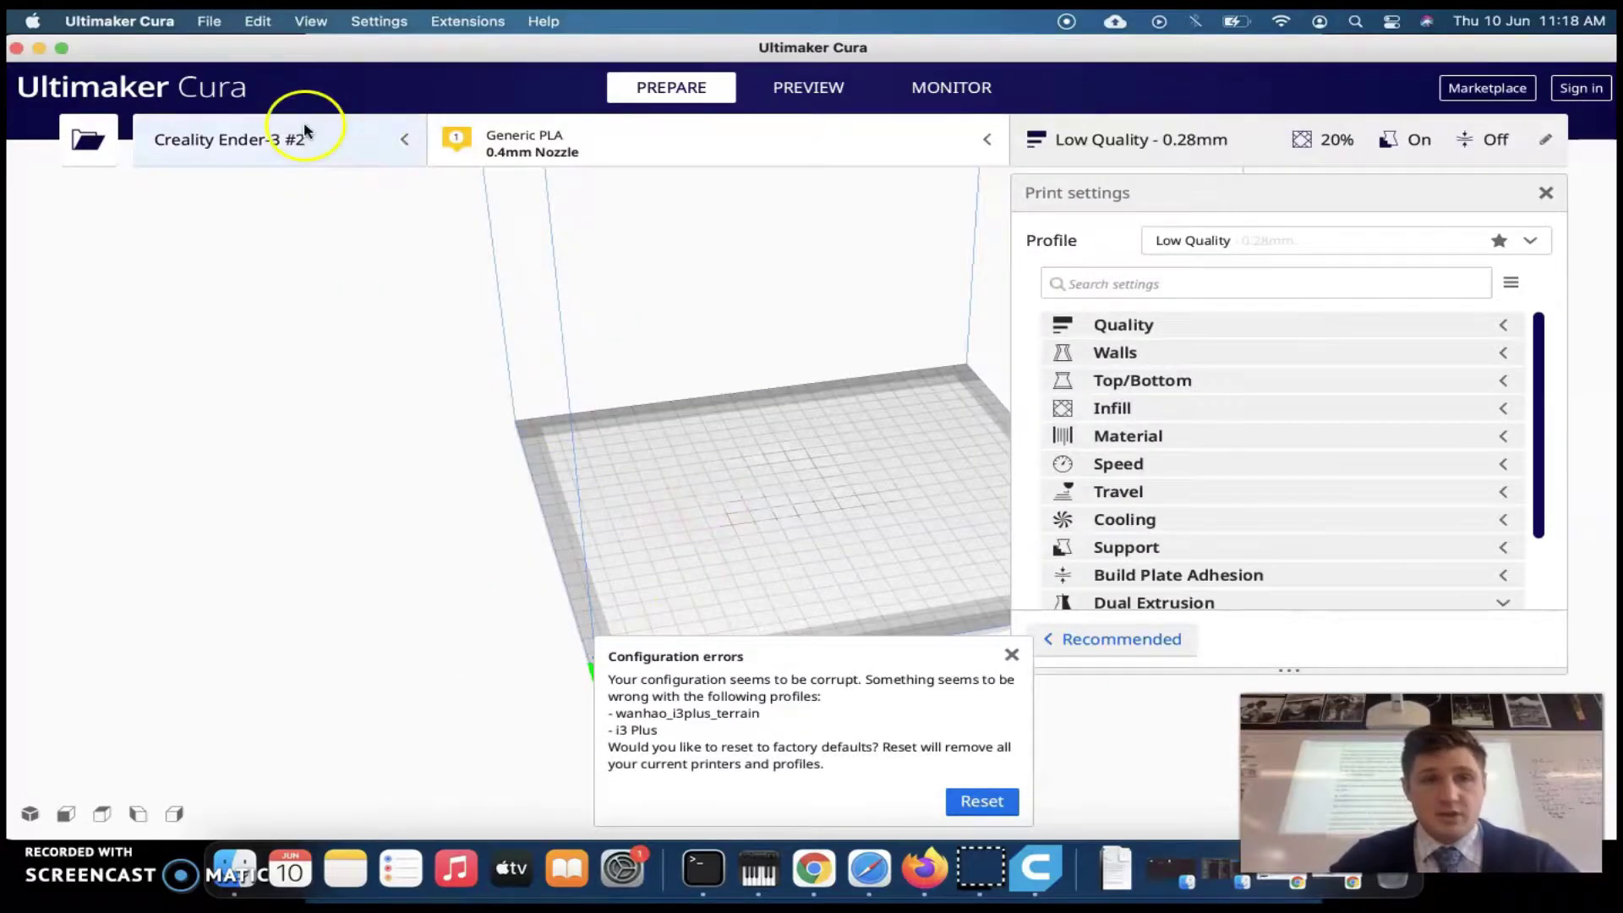
# Open Sizzling Curcan (2).stl from the Desktop folder to load the cone onto the build plate.
pyautogui.moveTo(858, 409); pyautogui.dragTo(870, 446, button='right')
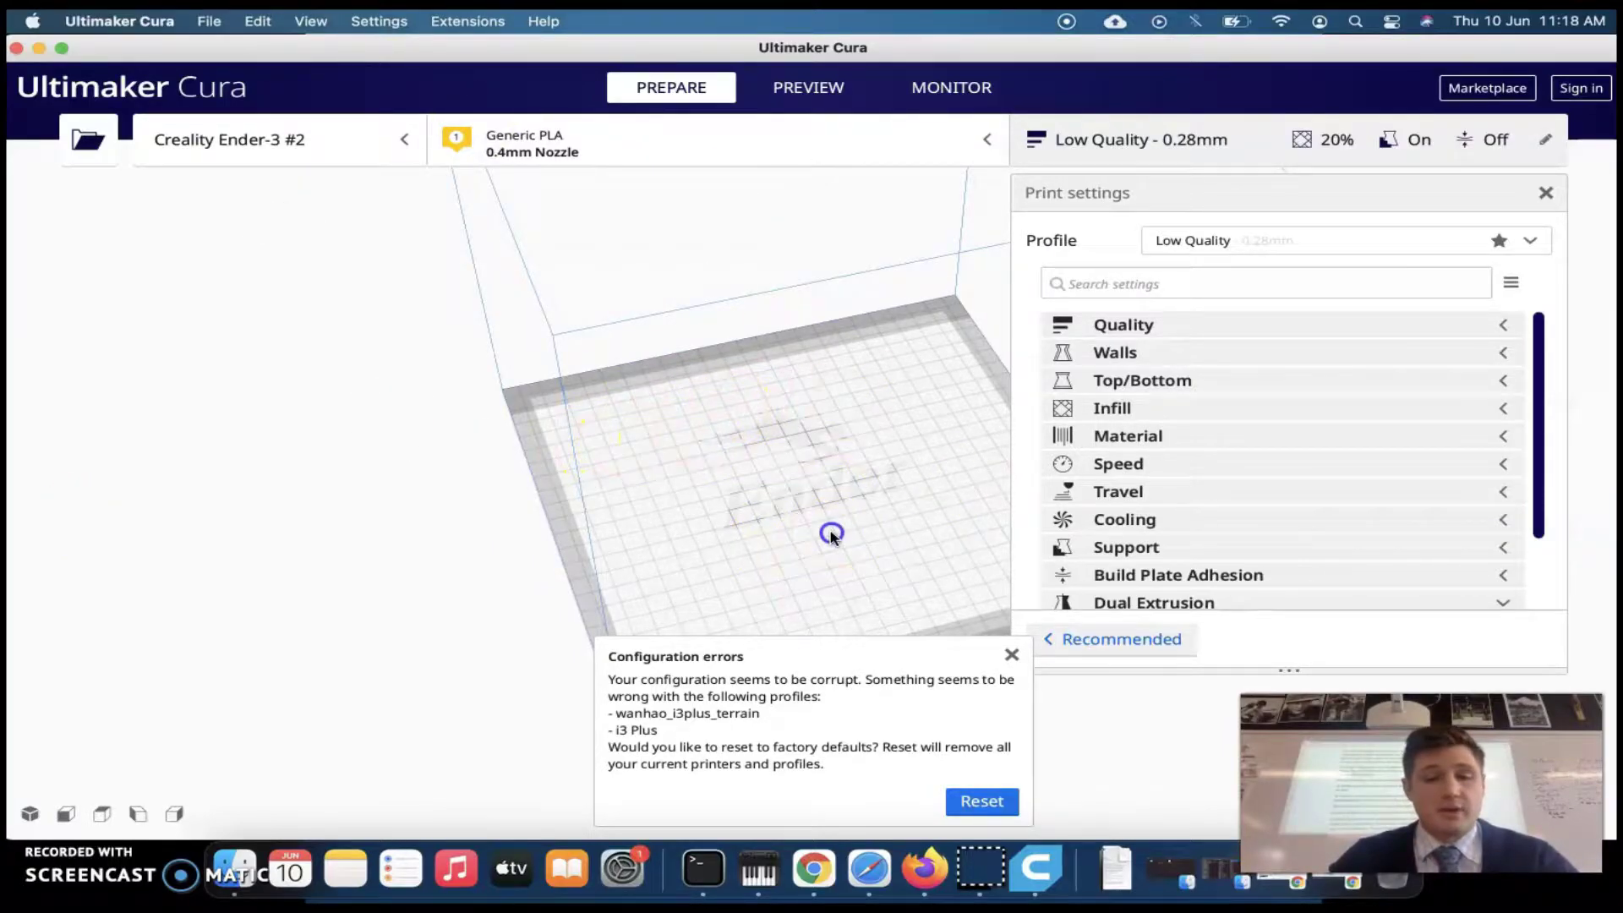
pyautogui.click(89, 146)
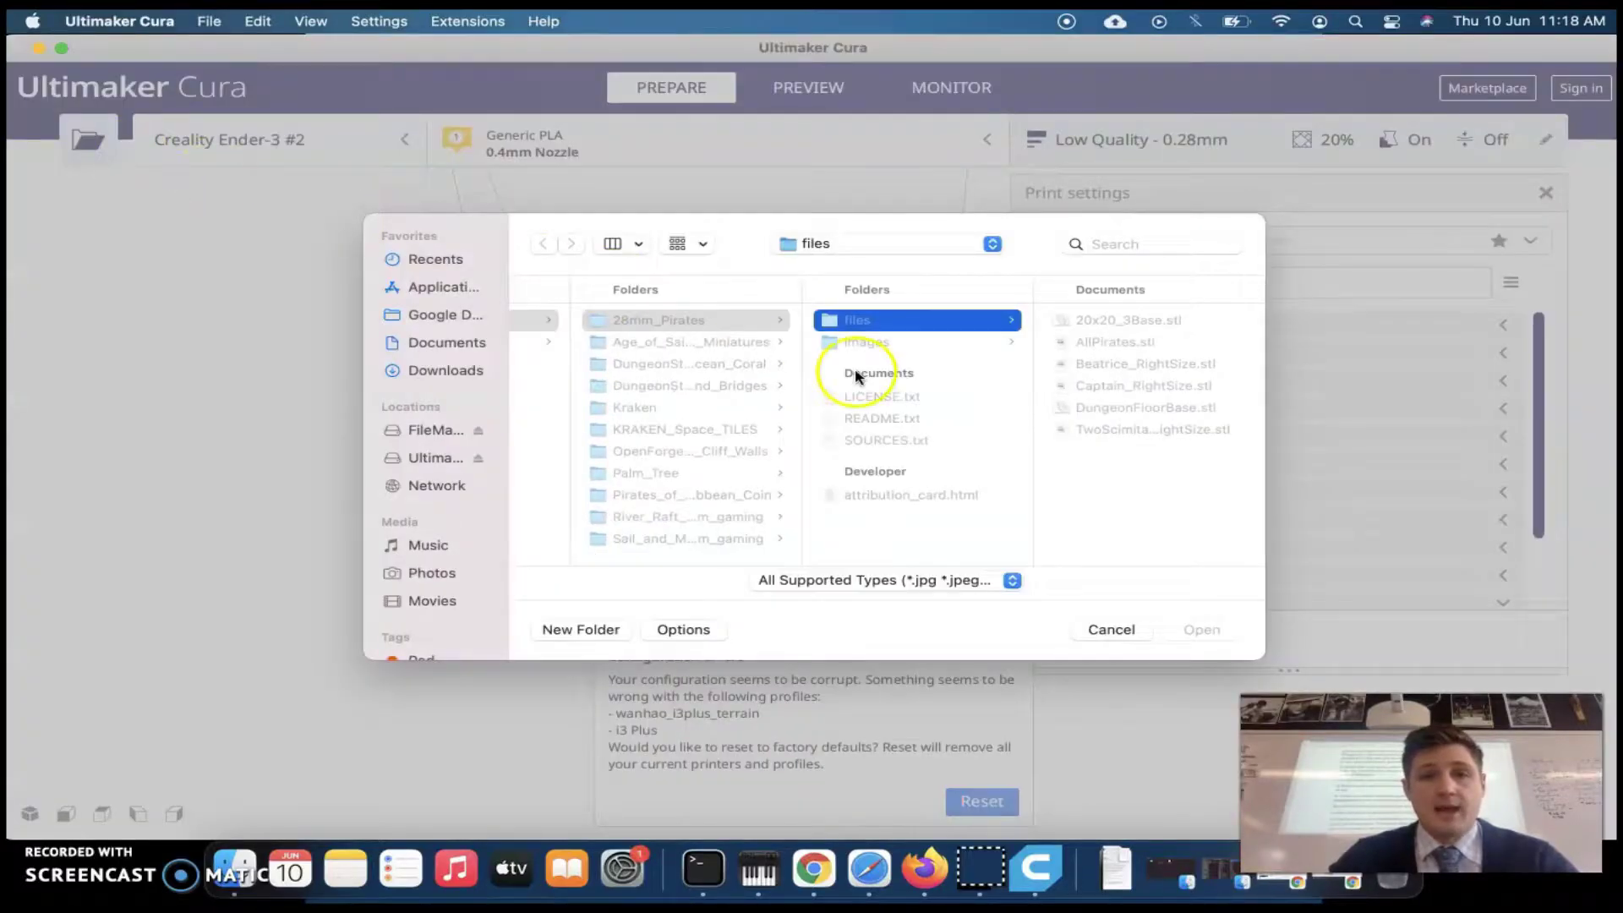
pyautogui.hscroll(-6, 633, 391)
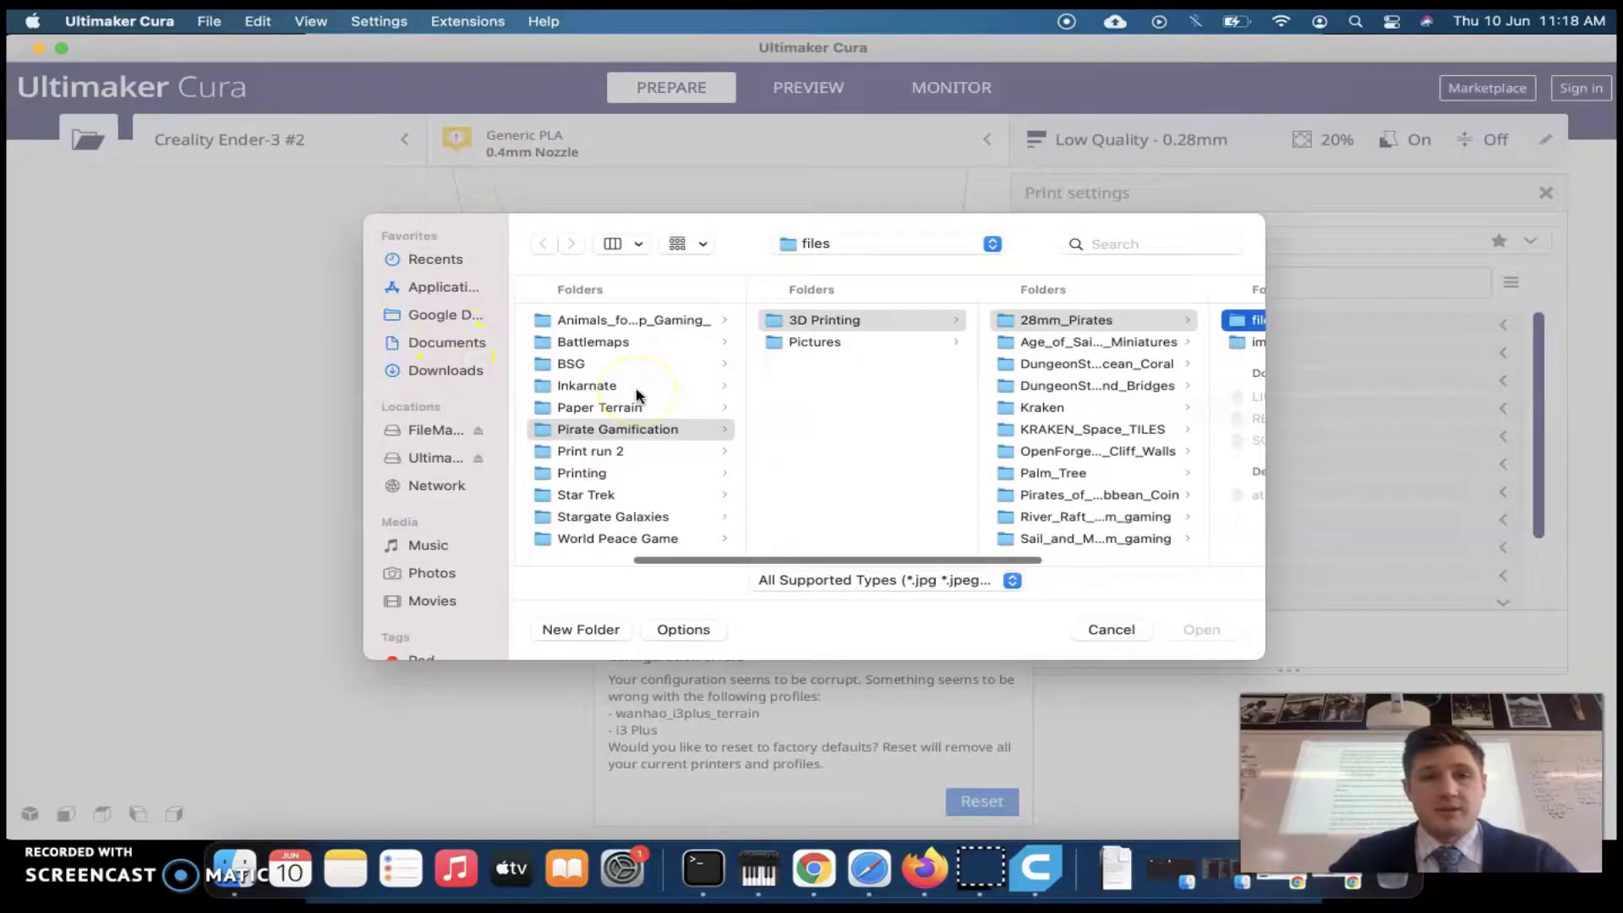
pyautogui.scroll(-10, 636, 389)
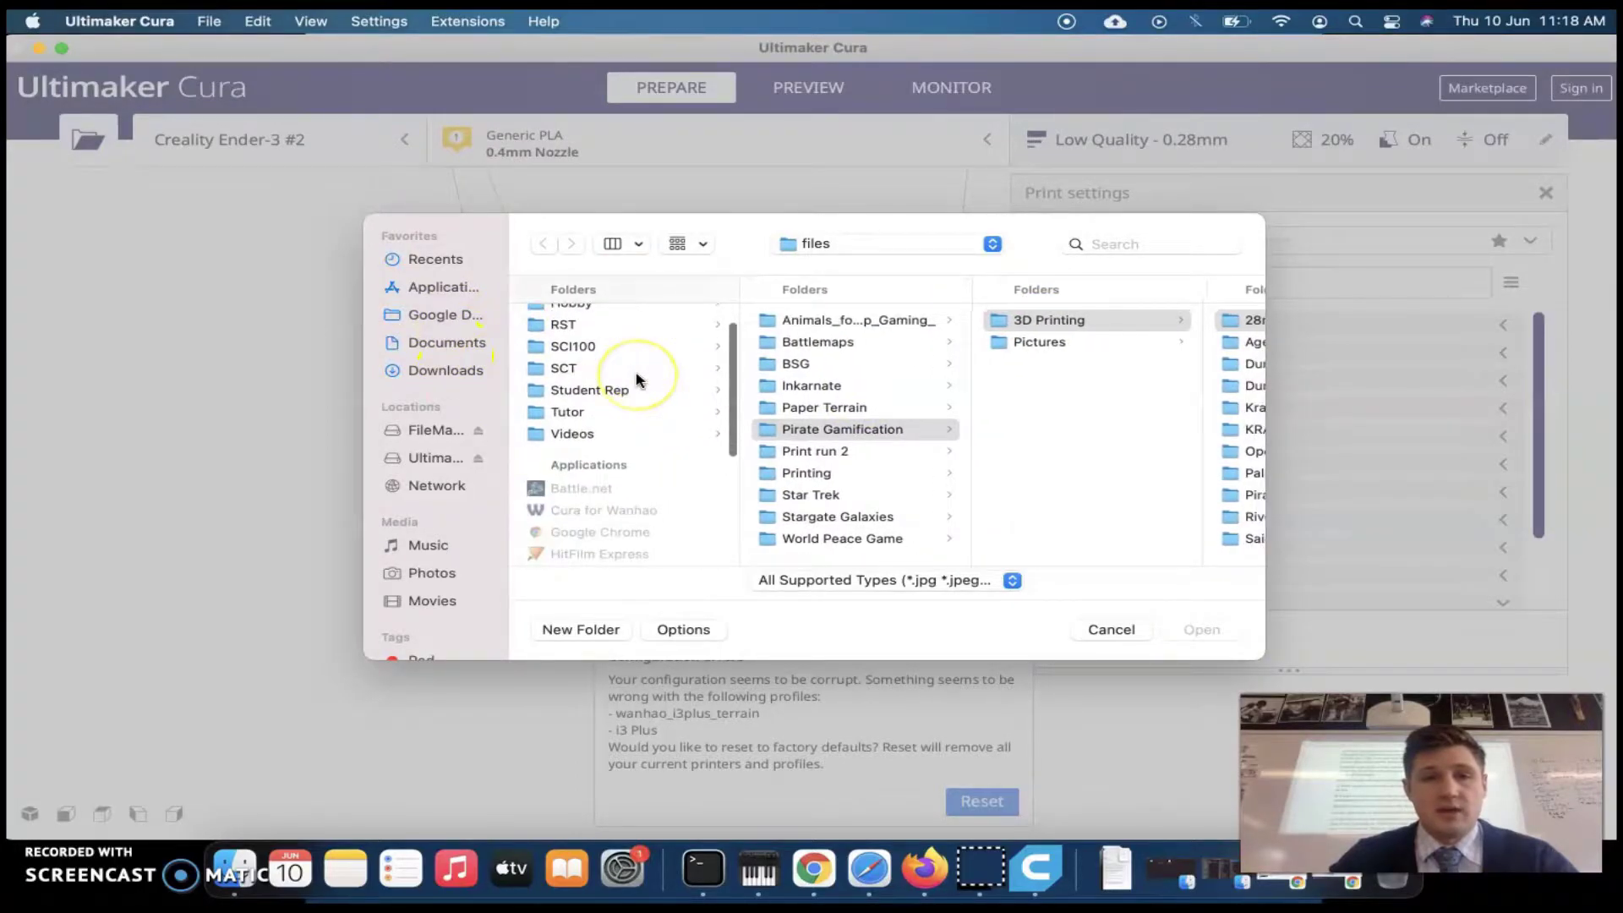
pyautogui.scroll(-5, 636, 377)
pyautogui.click(629, 495)
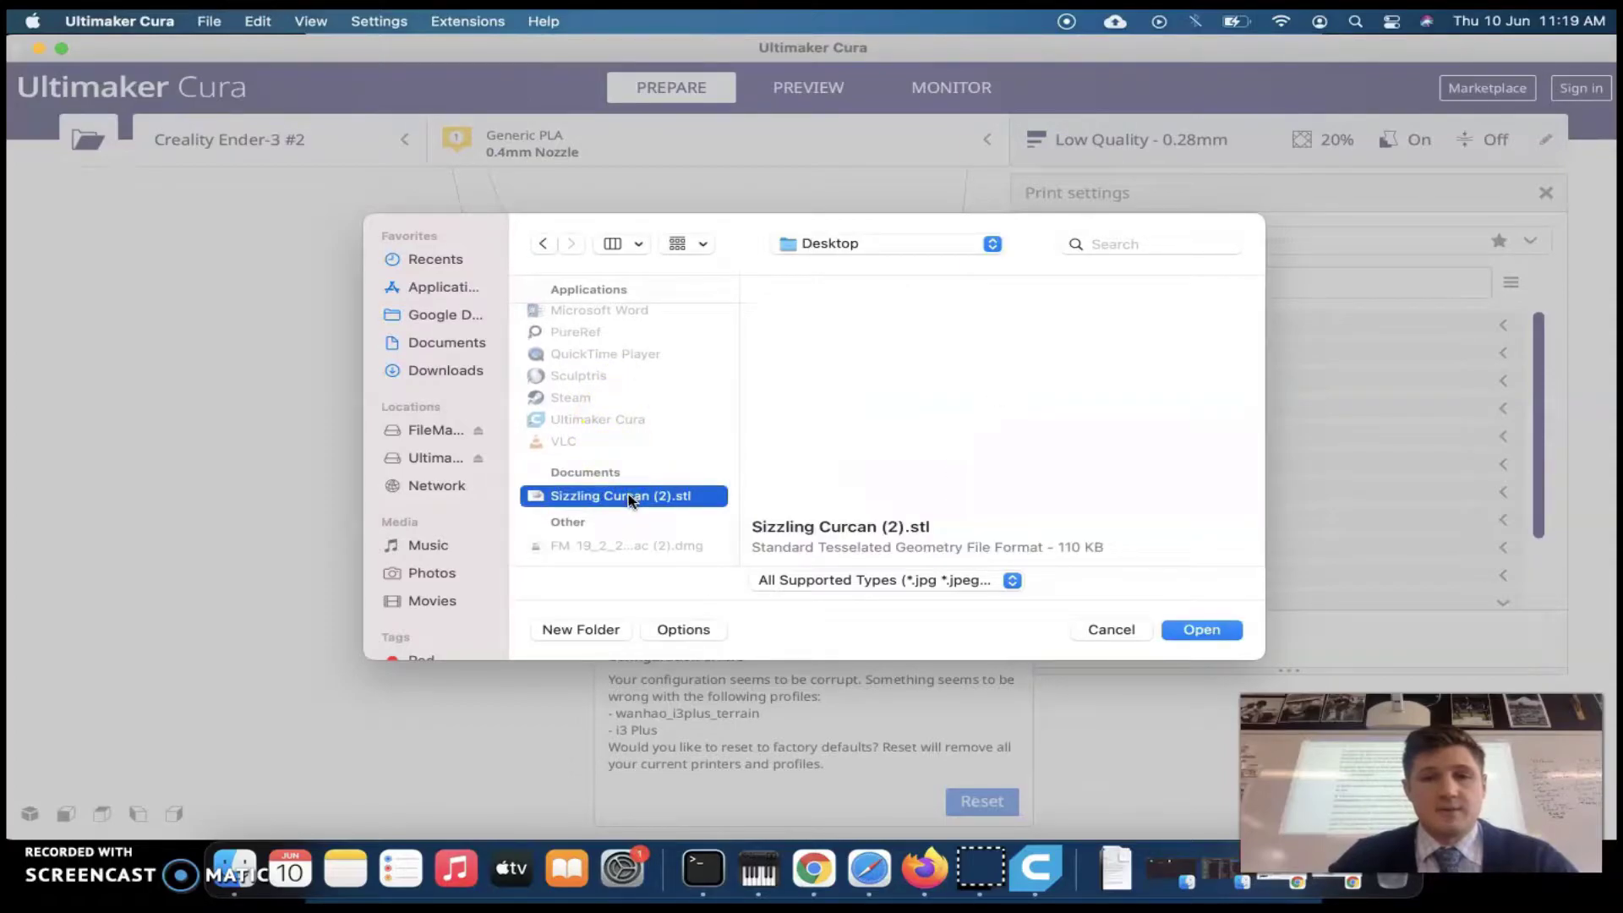
pyautogui.moveTo(1014, 423); pyautogui.dragTo(1065, 373)
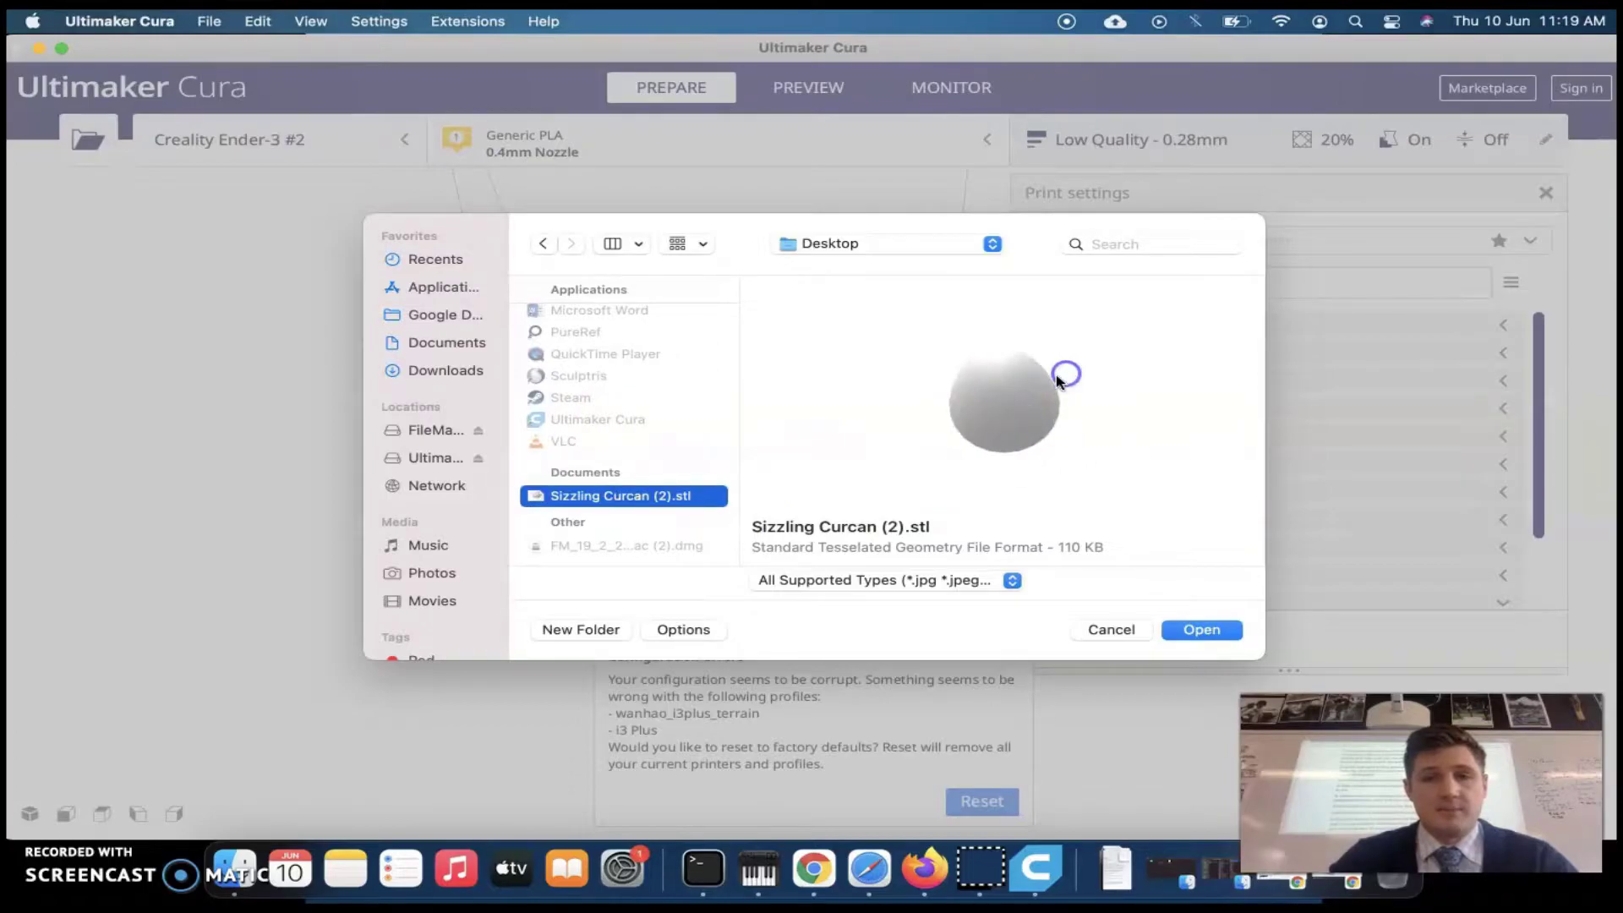
pyautogui.doubleClick(684, 495)
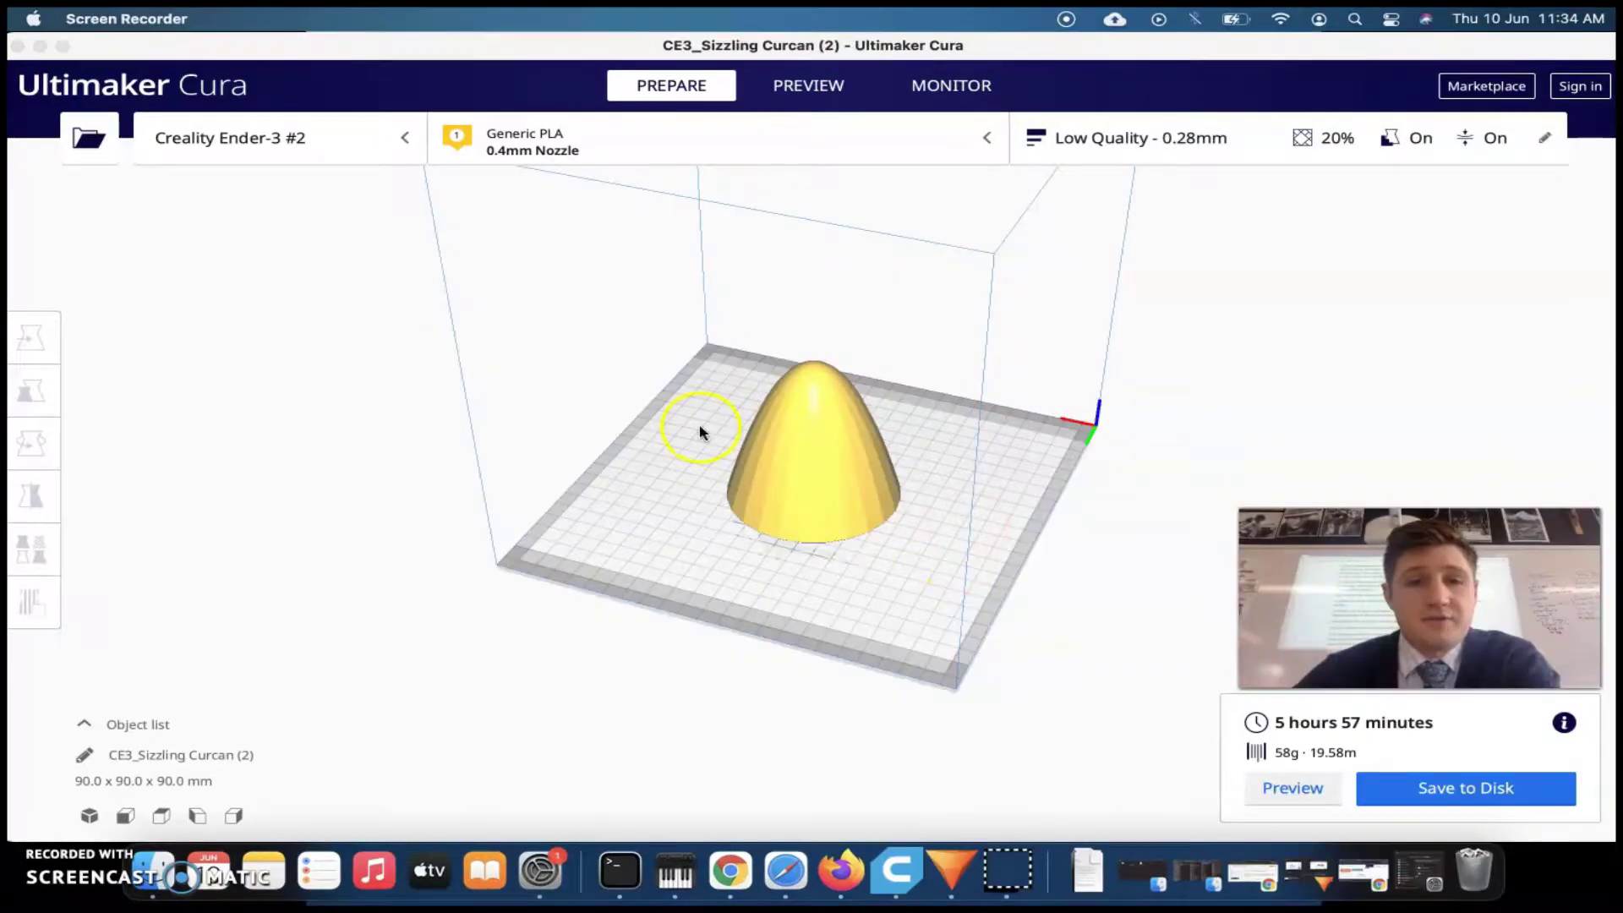
# Move the cone around the build plate and leave it near the centre, at about X -0.3 mm and Y -7.3 mm.
pyautogui.click(963, 438)
pyautogui.moveTo(963, 438); pyautogui.dragTo(965, 432, button='right')
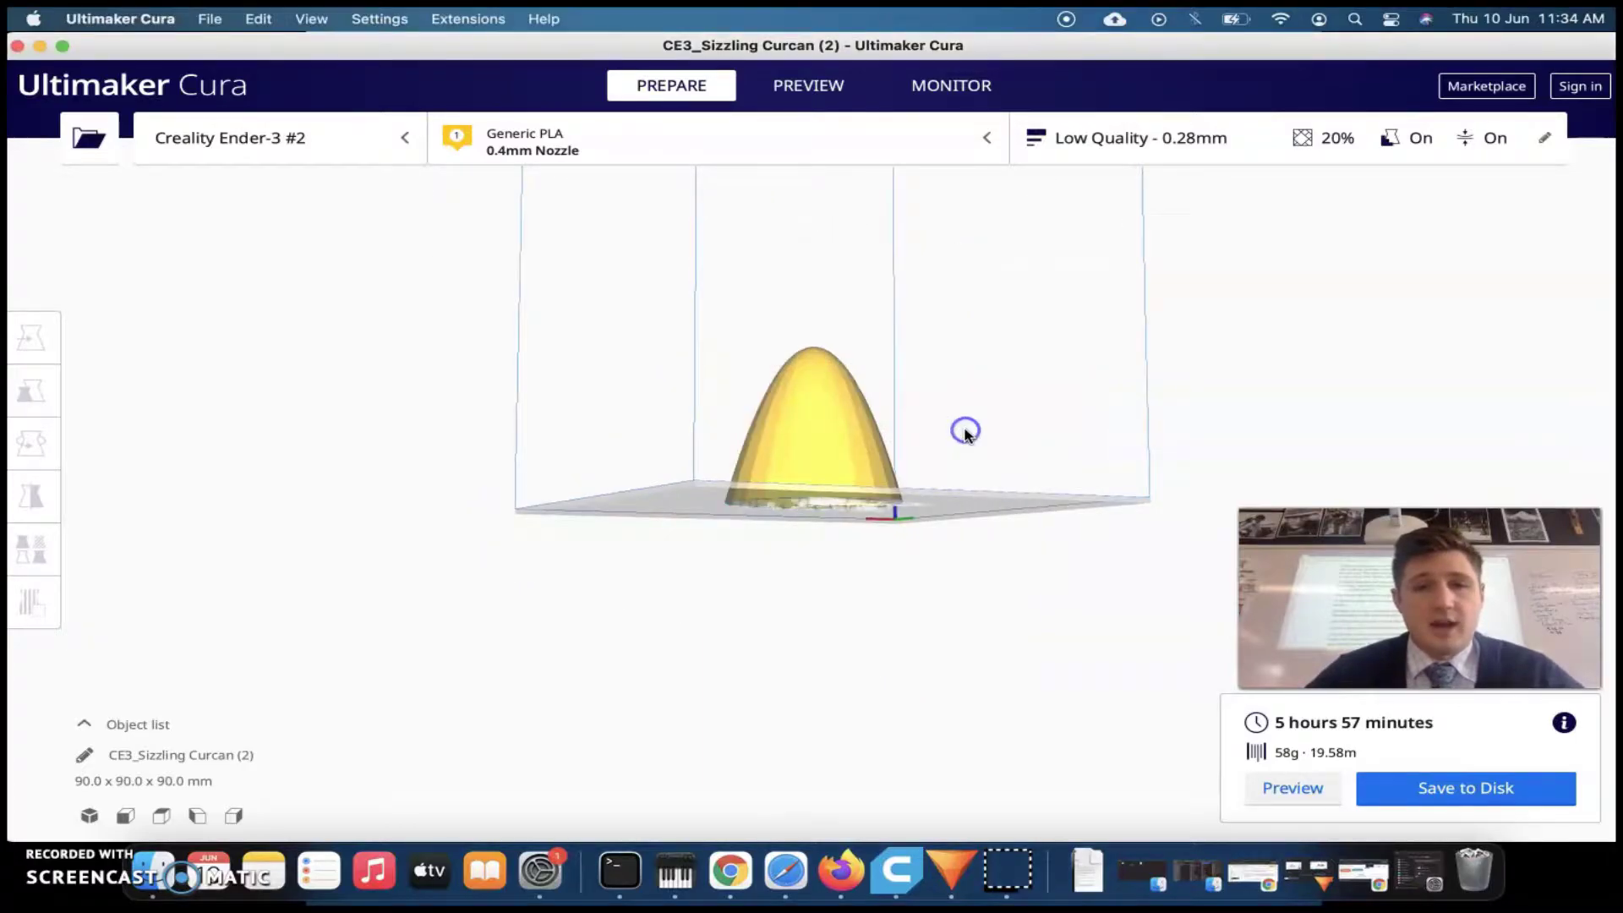
pyautogui.moveTo(970, 374); pyautogui.dragTo(898, 495, button='right')
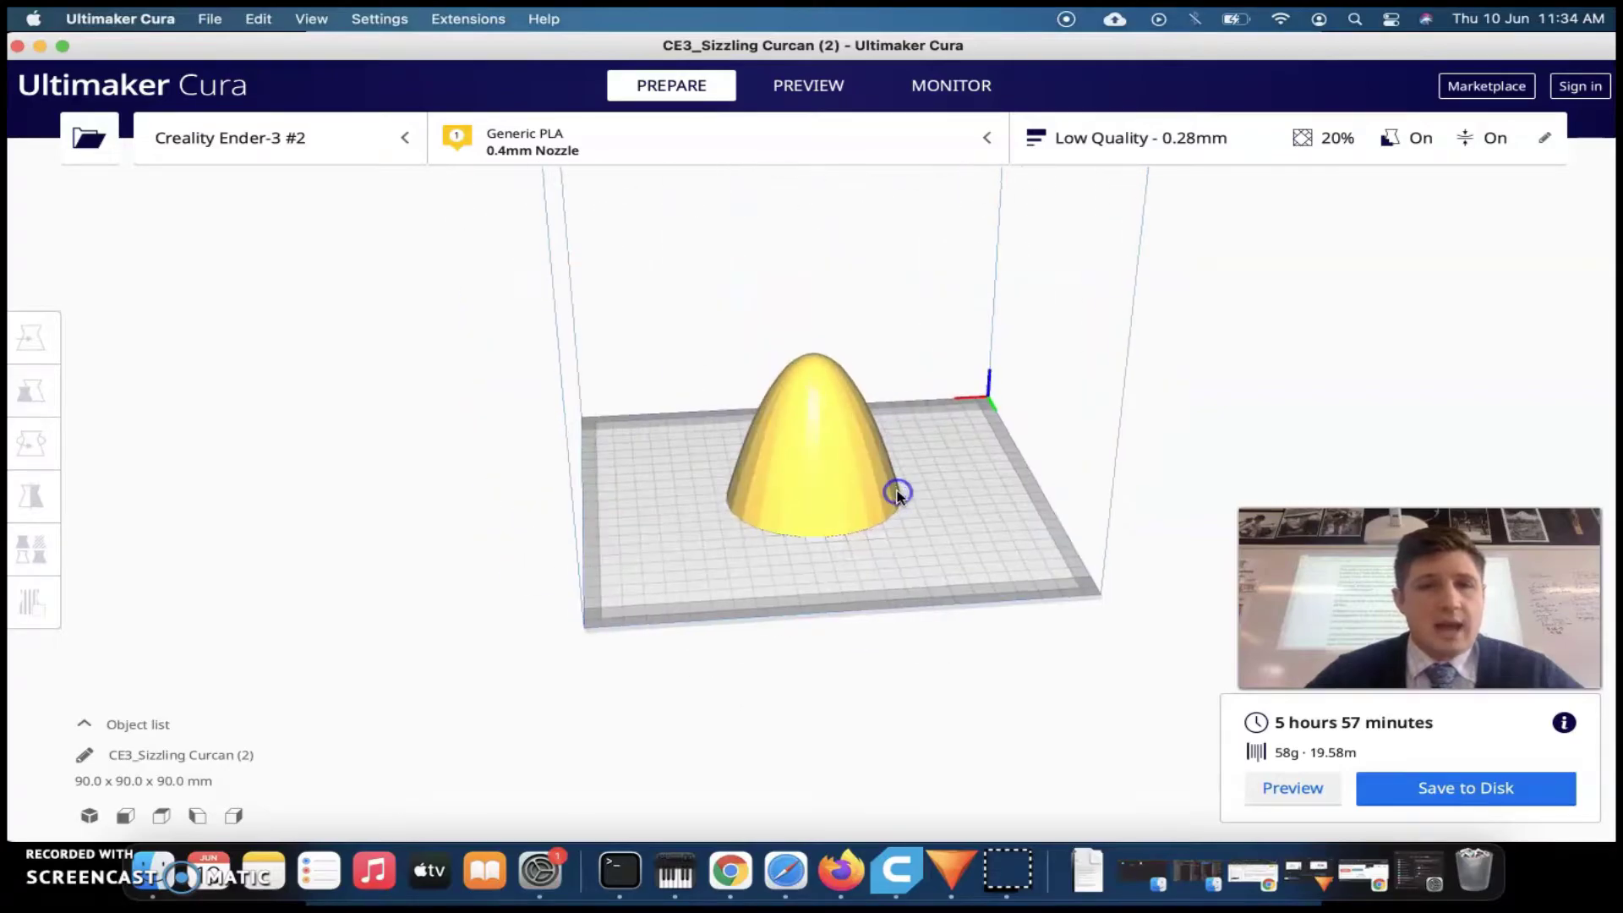
pyautogui.click(42, 351)
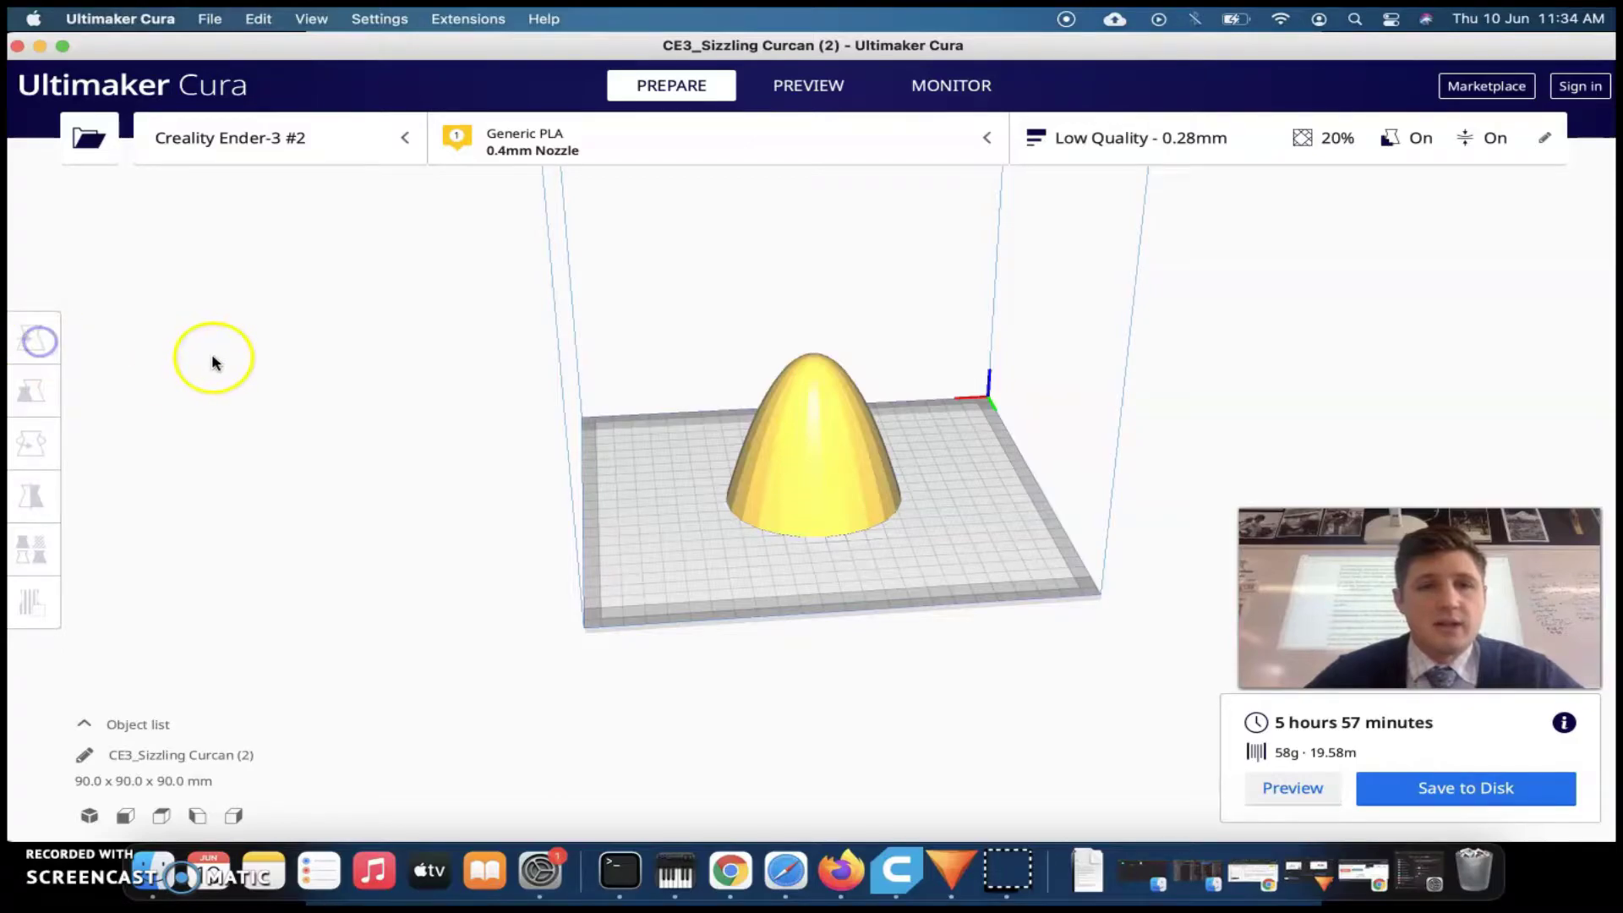
pyautogui.click(874, 508)
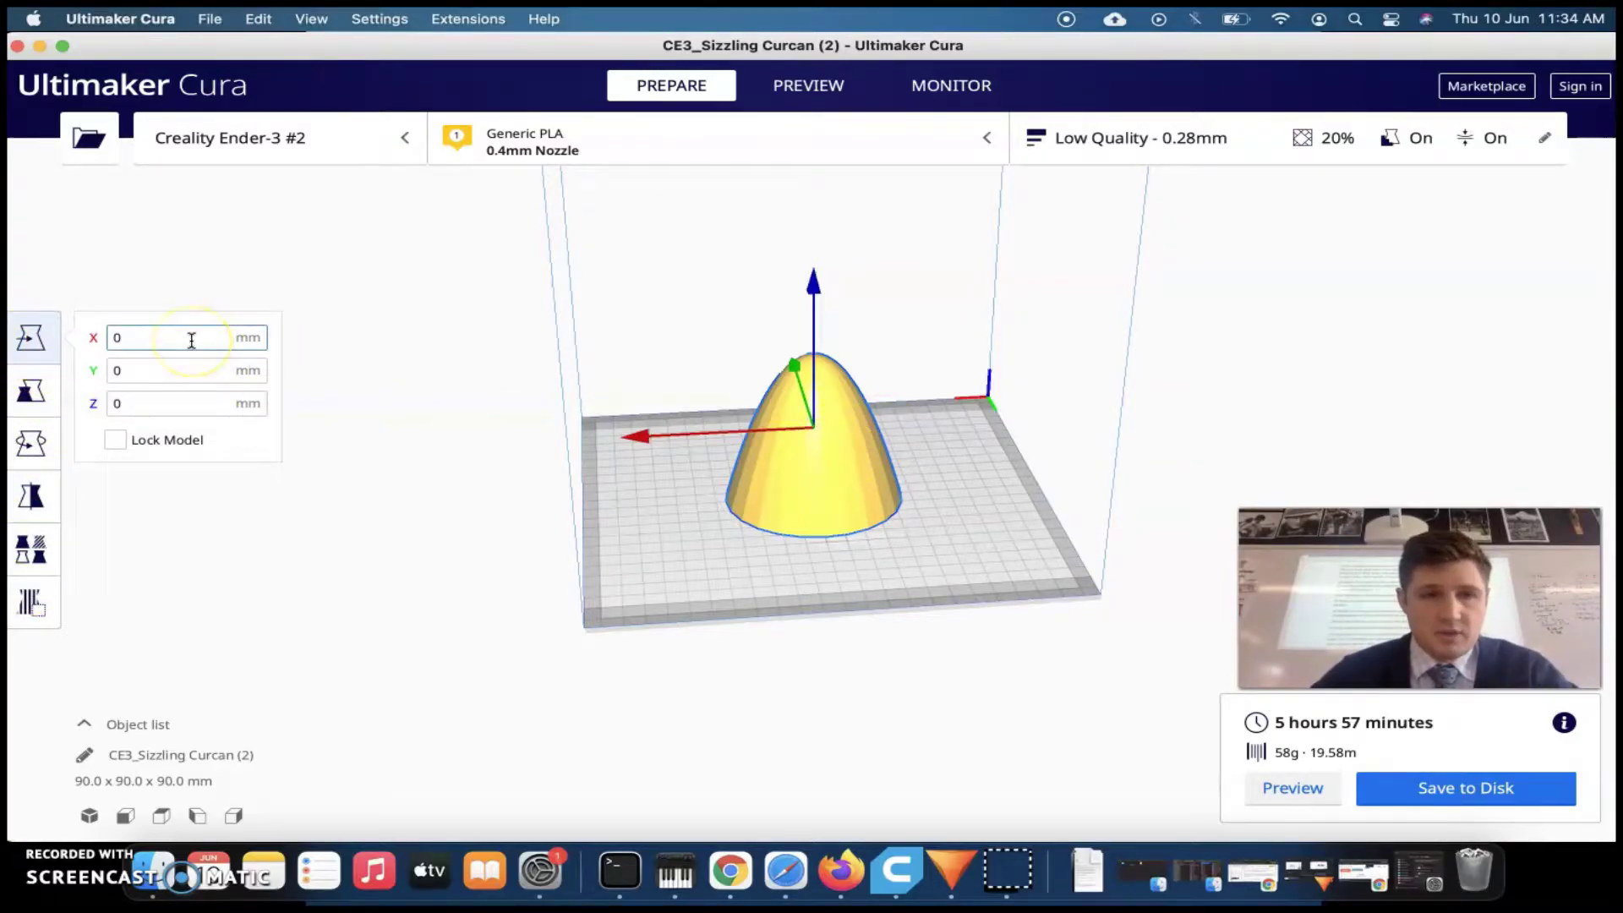
pyautogui.moveTo(720, 471); pyautogui.dragTo(816, 464)
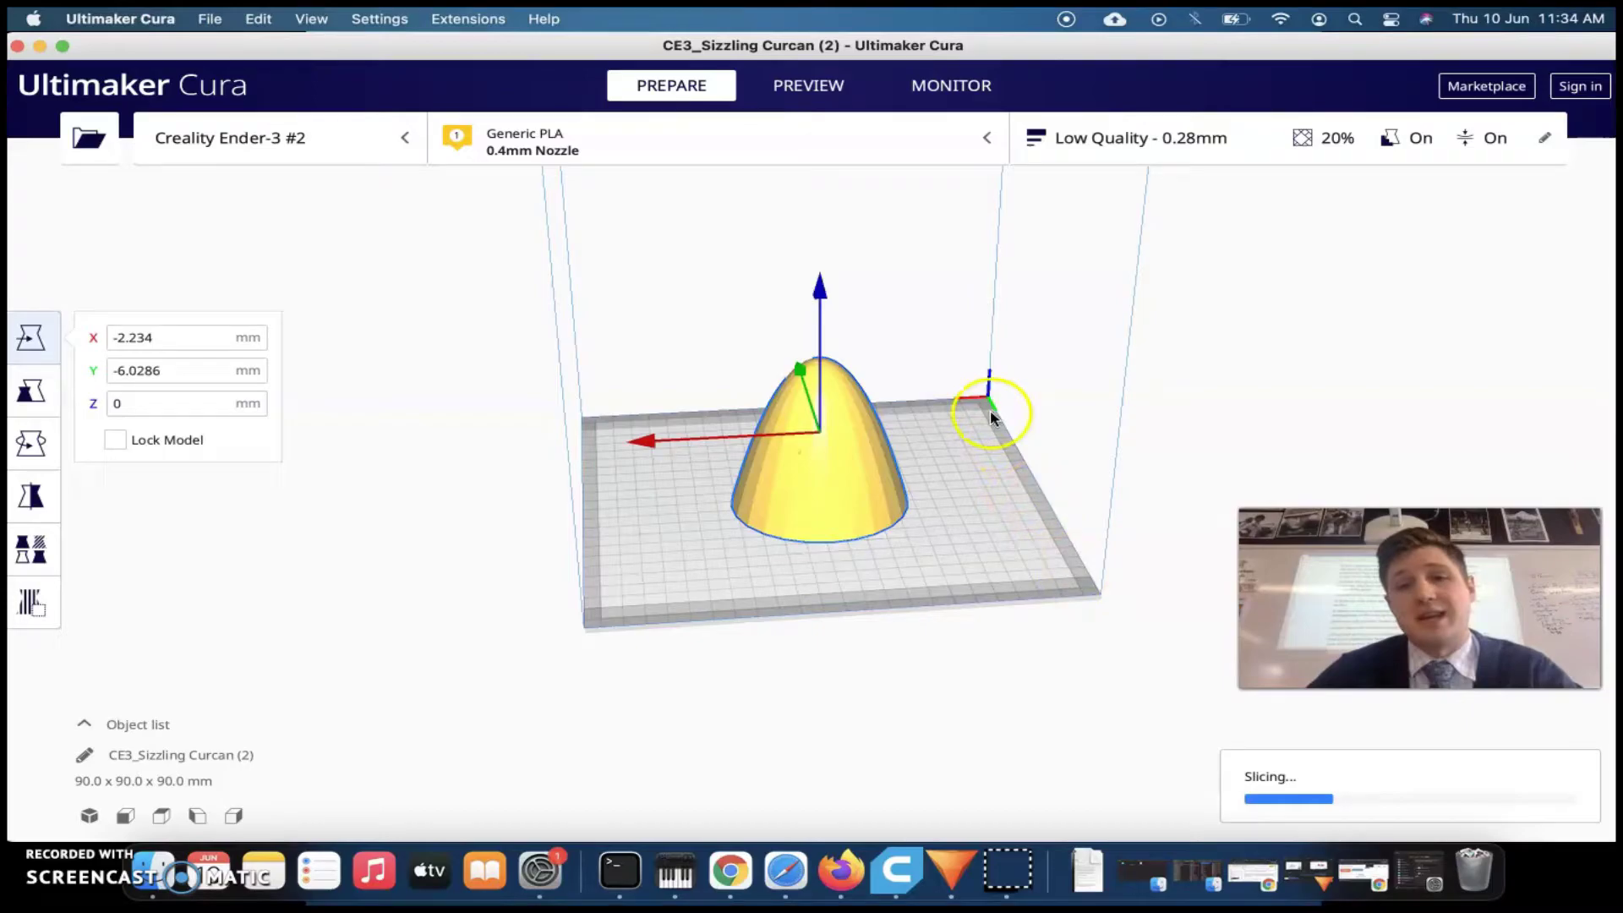
pyautogui.moveTo(770, 517); pyautogui.dragTo(829, 585)
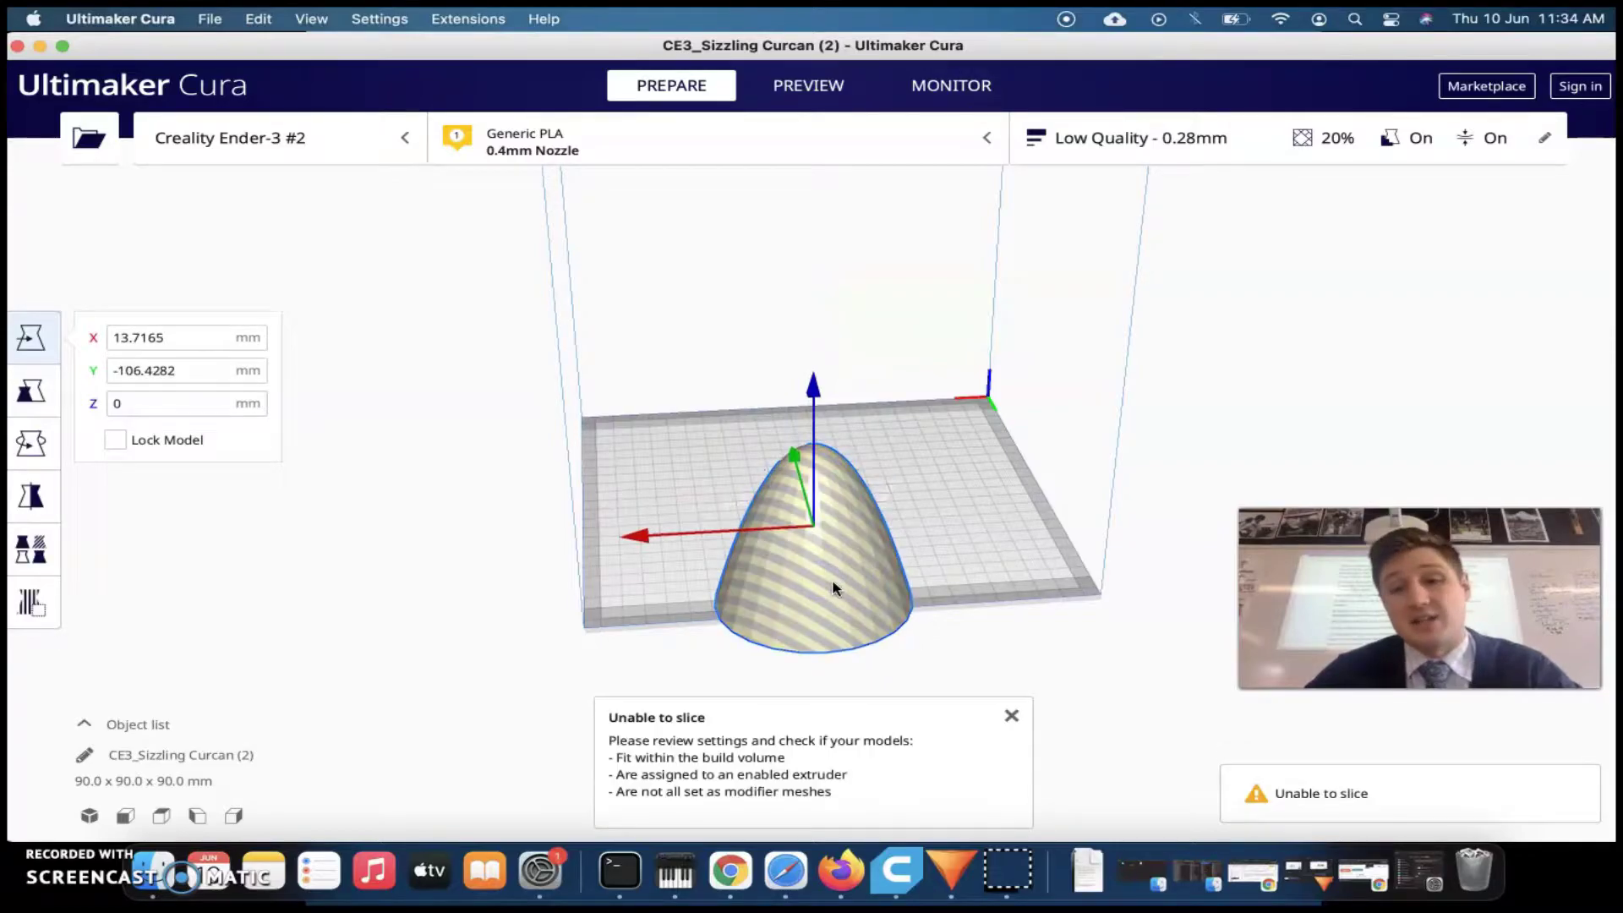
pyautogui.moveTo(845, 499); pyautogui.dragTo(835, 484)
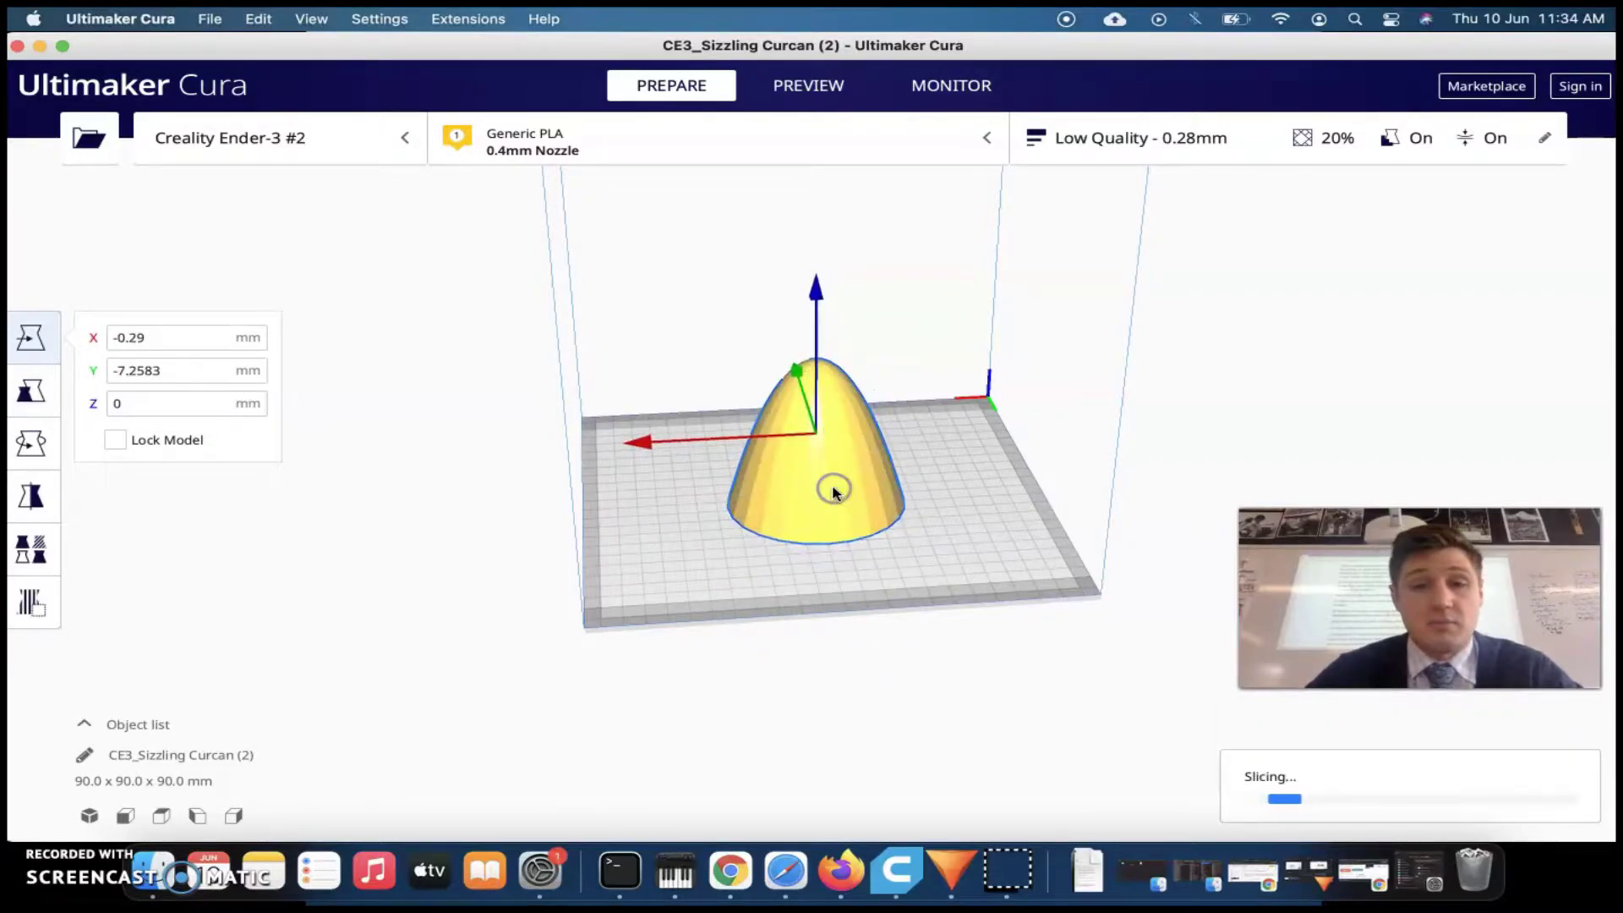
# Try scaling the cone uniformly to 50%, and restore its Z size to 90 mm.
pyautogui.click(30, 394)
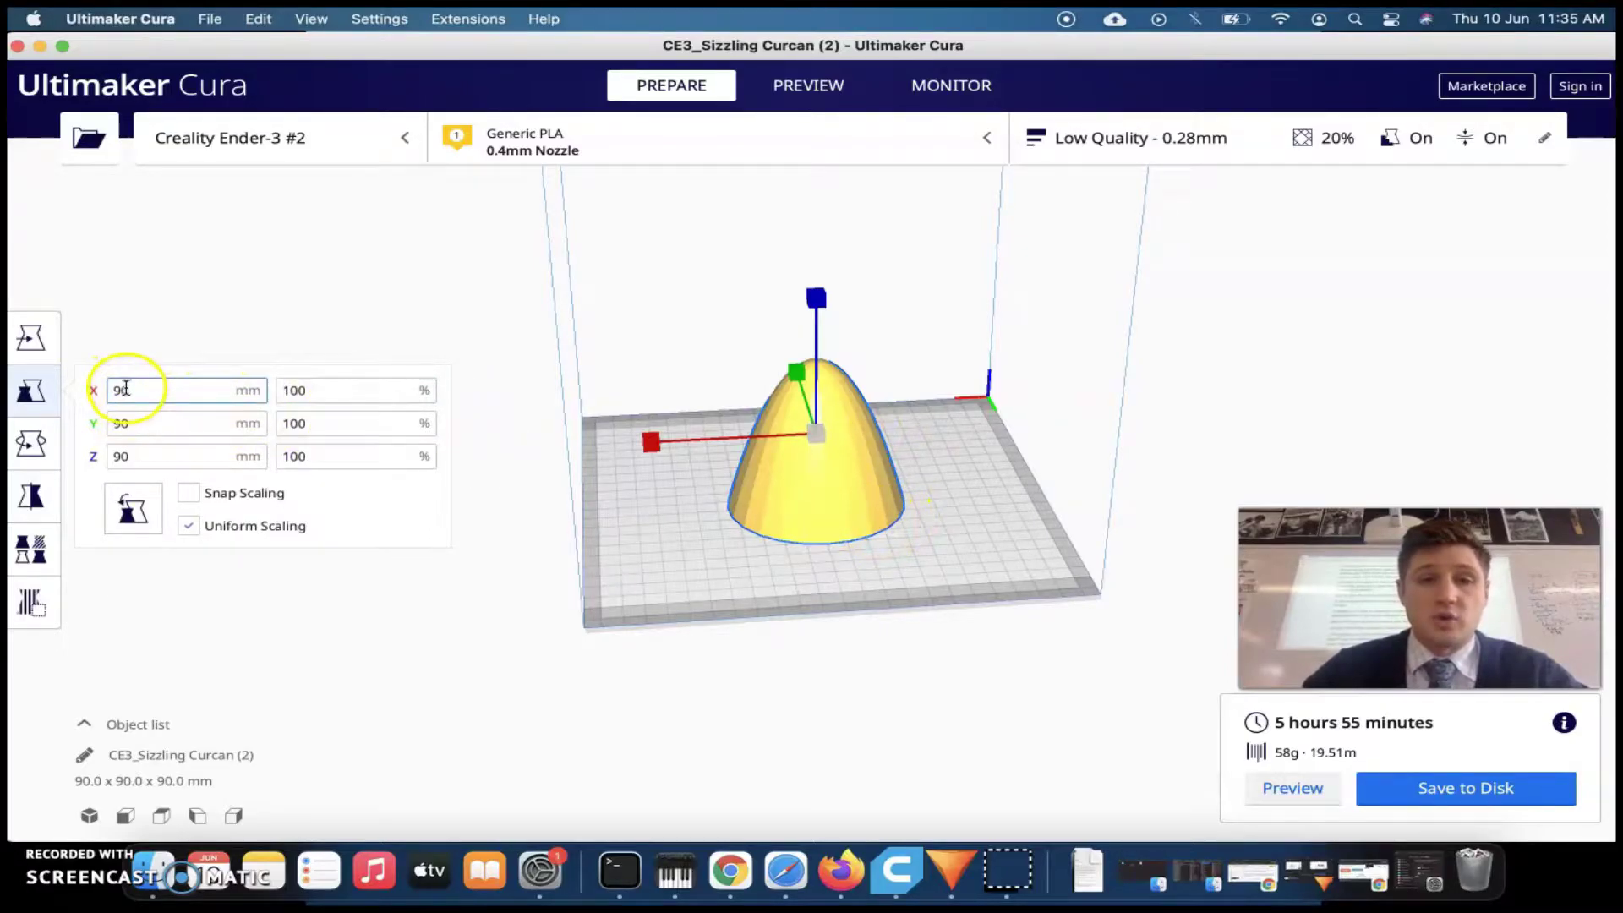
pyautogui.click(125, 424)
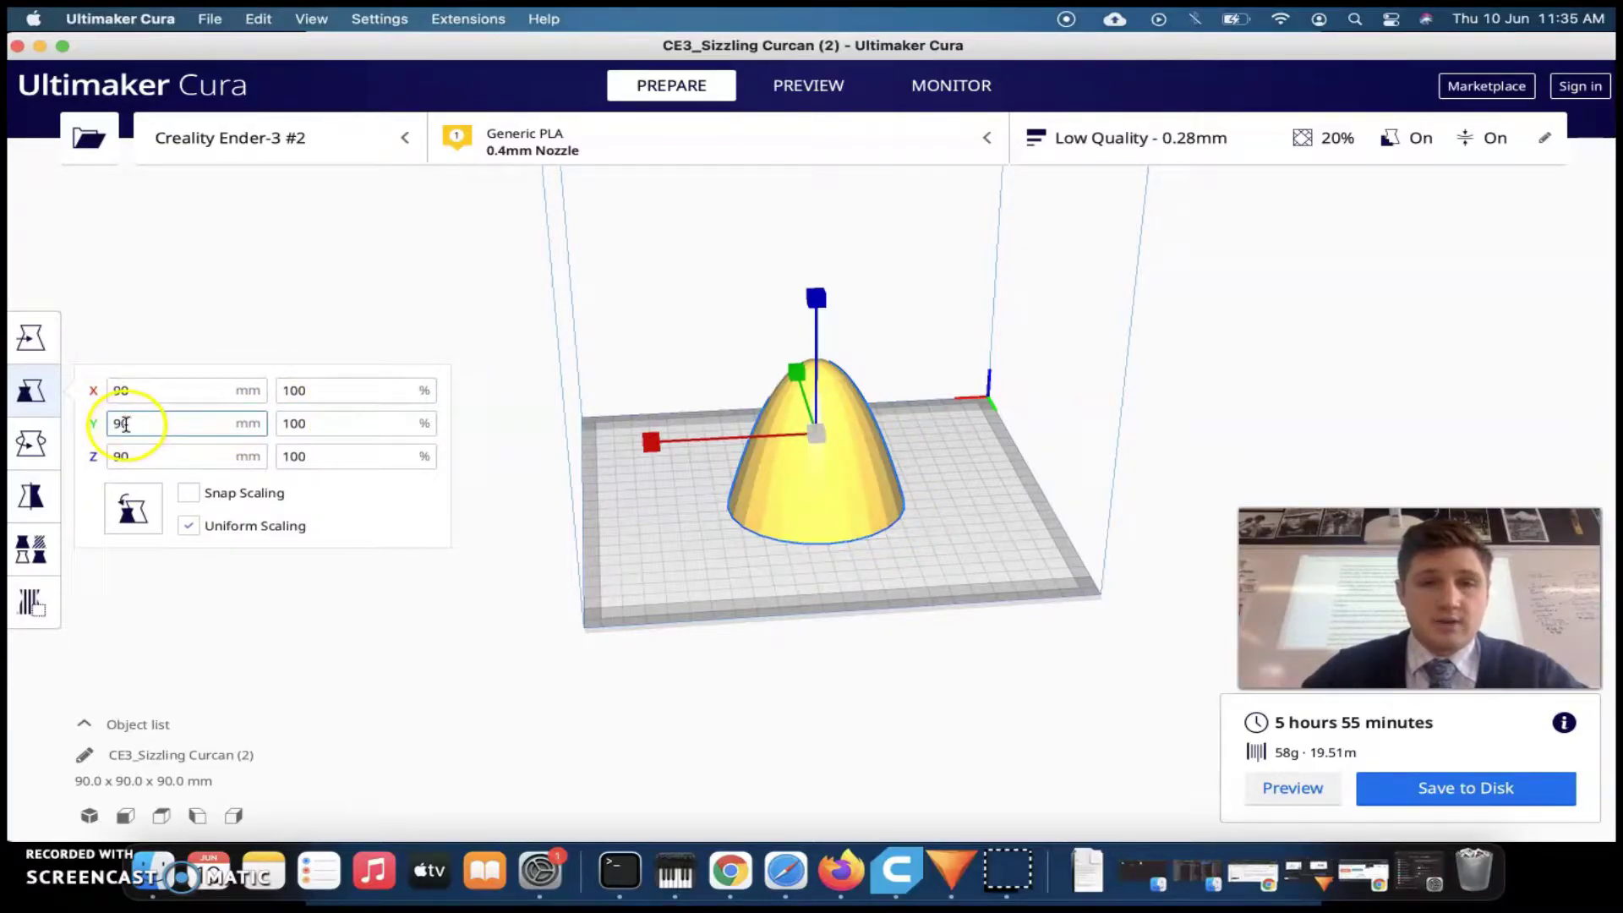
pyautogui.click(342, 457)
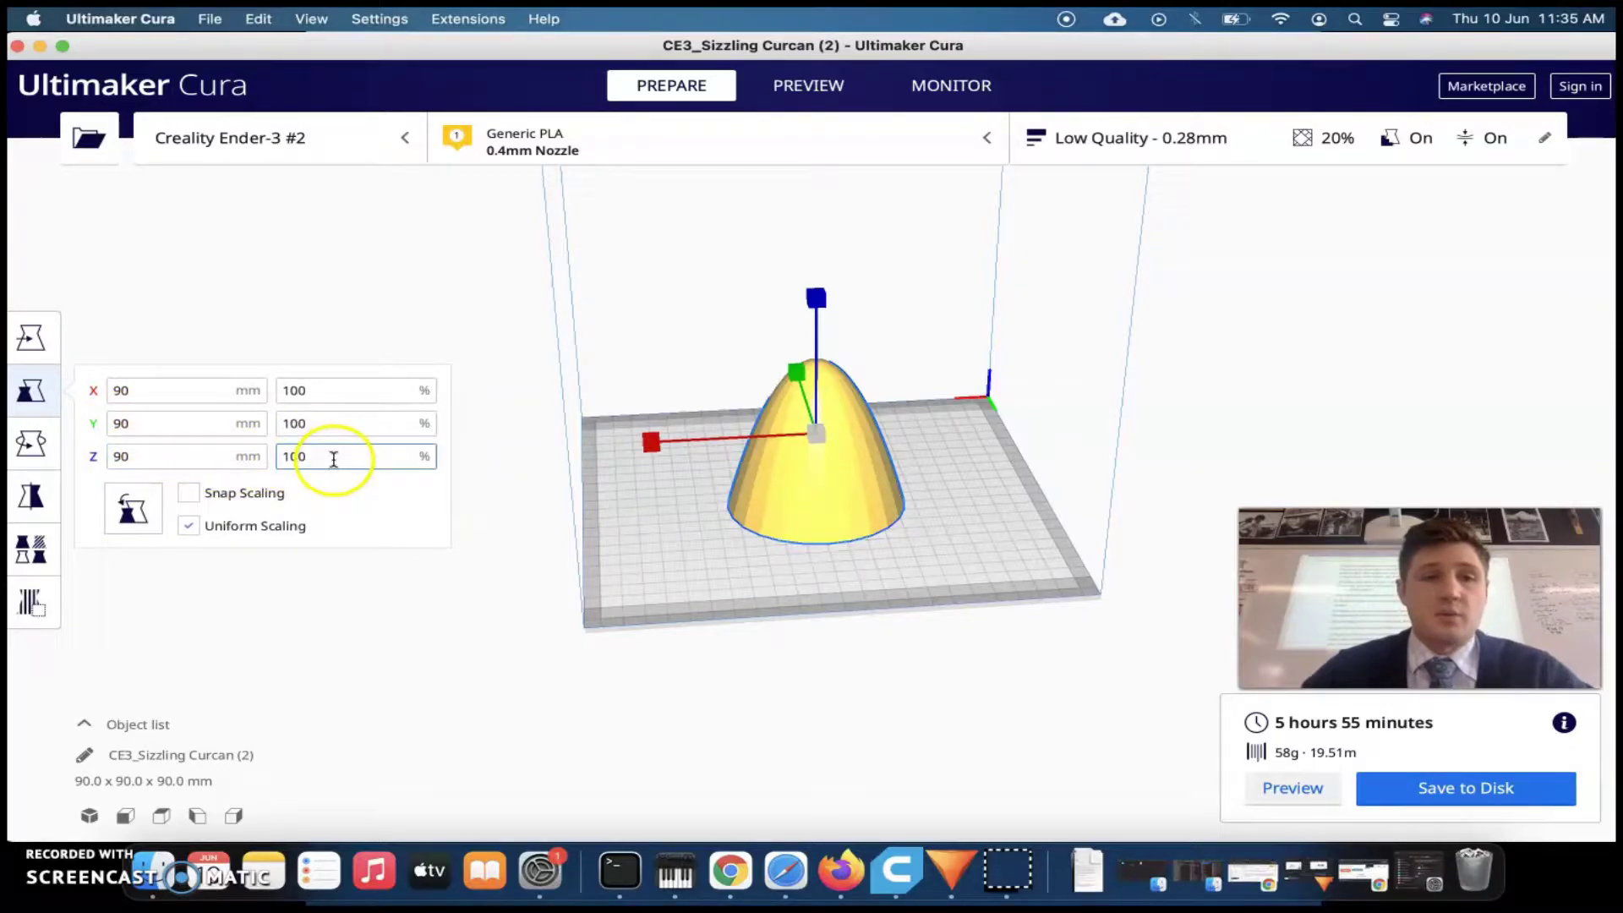
pyautogui.write('50')
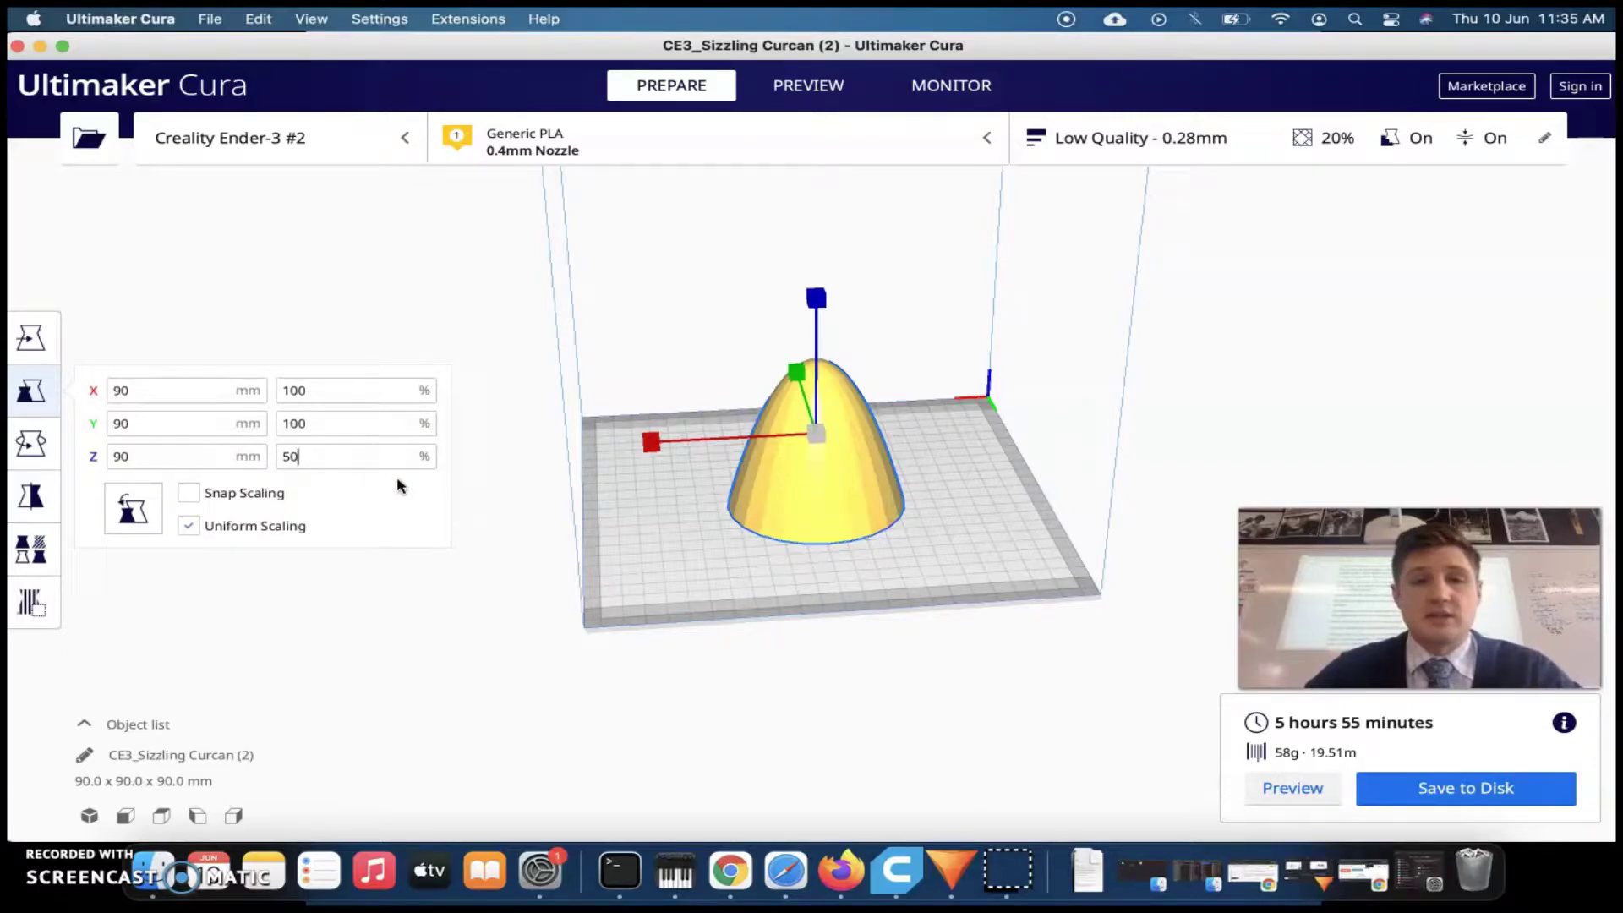
pyautogui.press('Return')
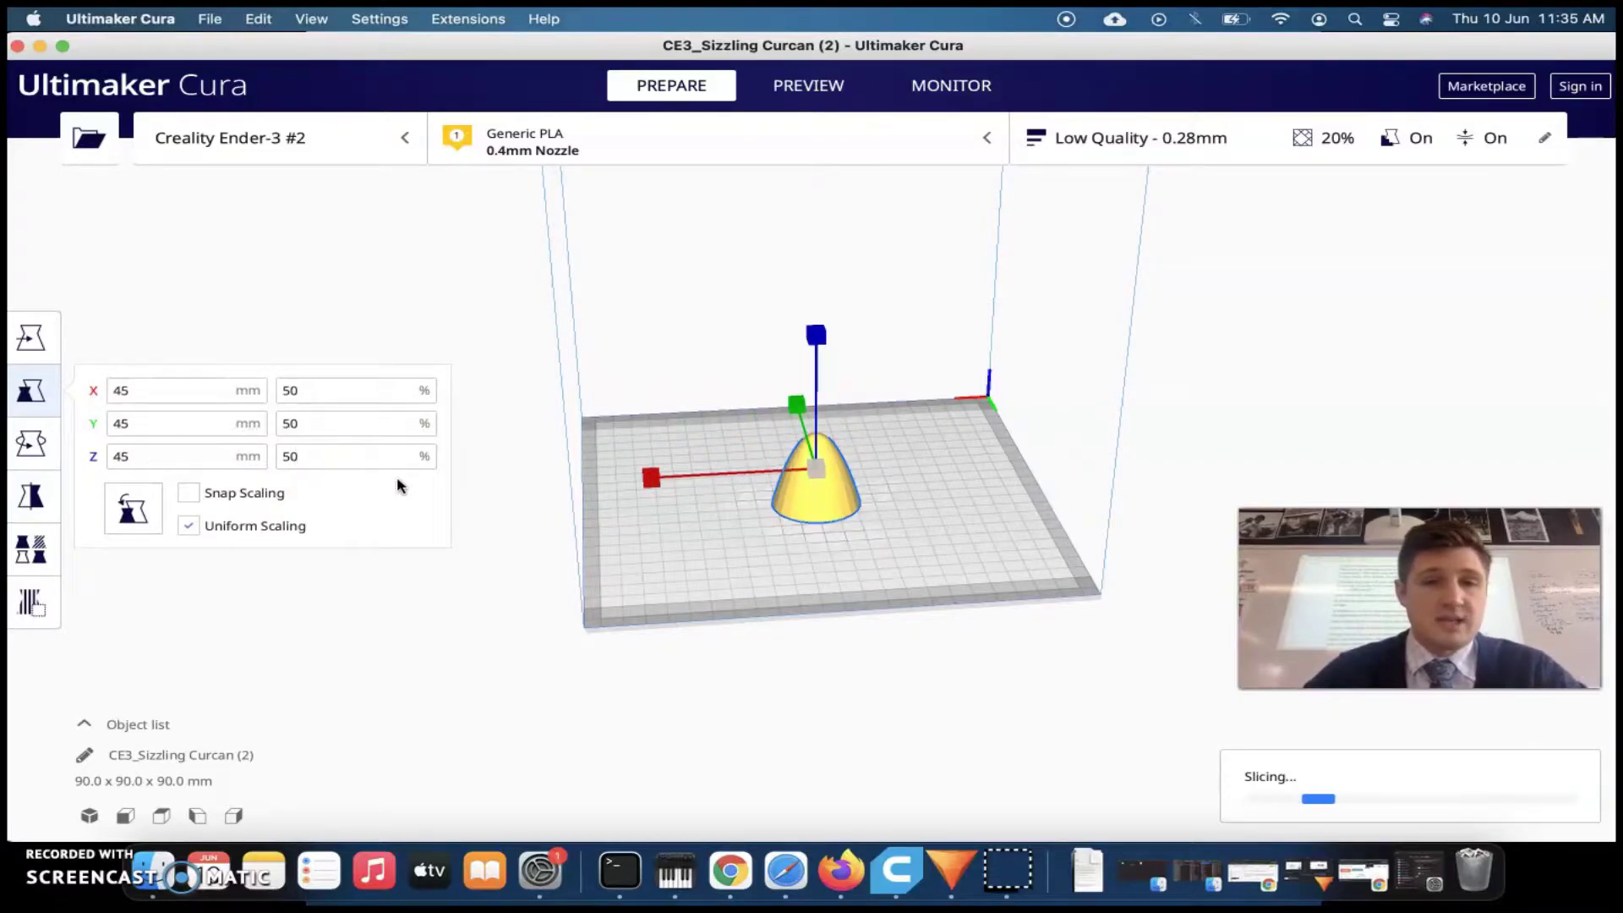
pyautogui.moveTo(166, 455); pyautogui.dragTo(88, 456)
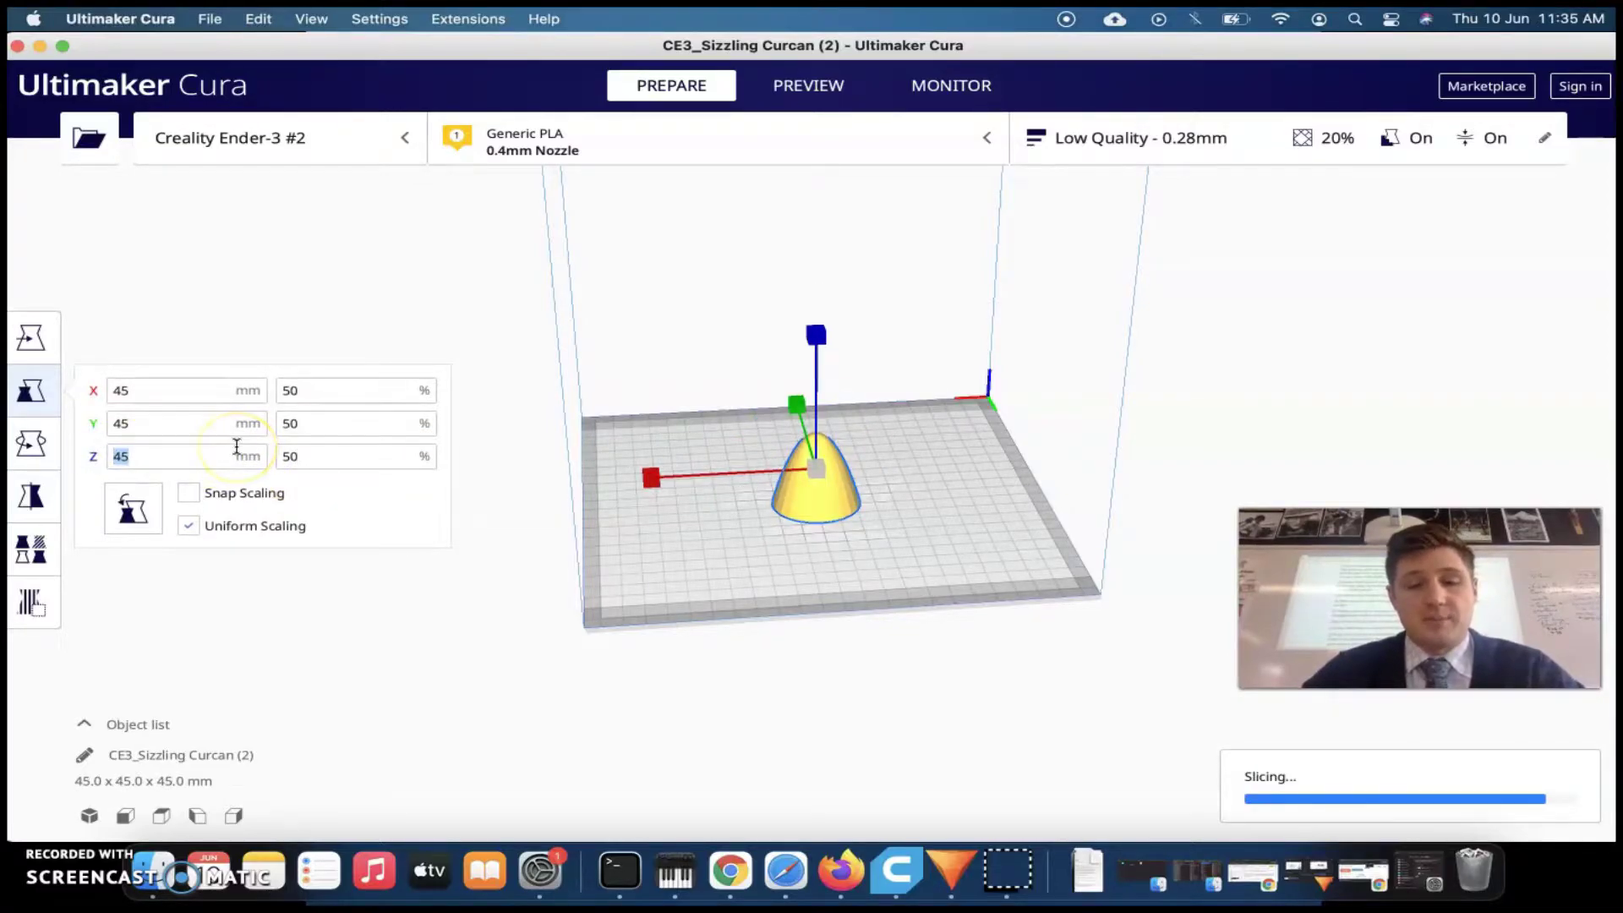
pyautogui.press('Return')
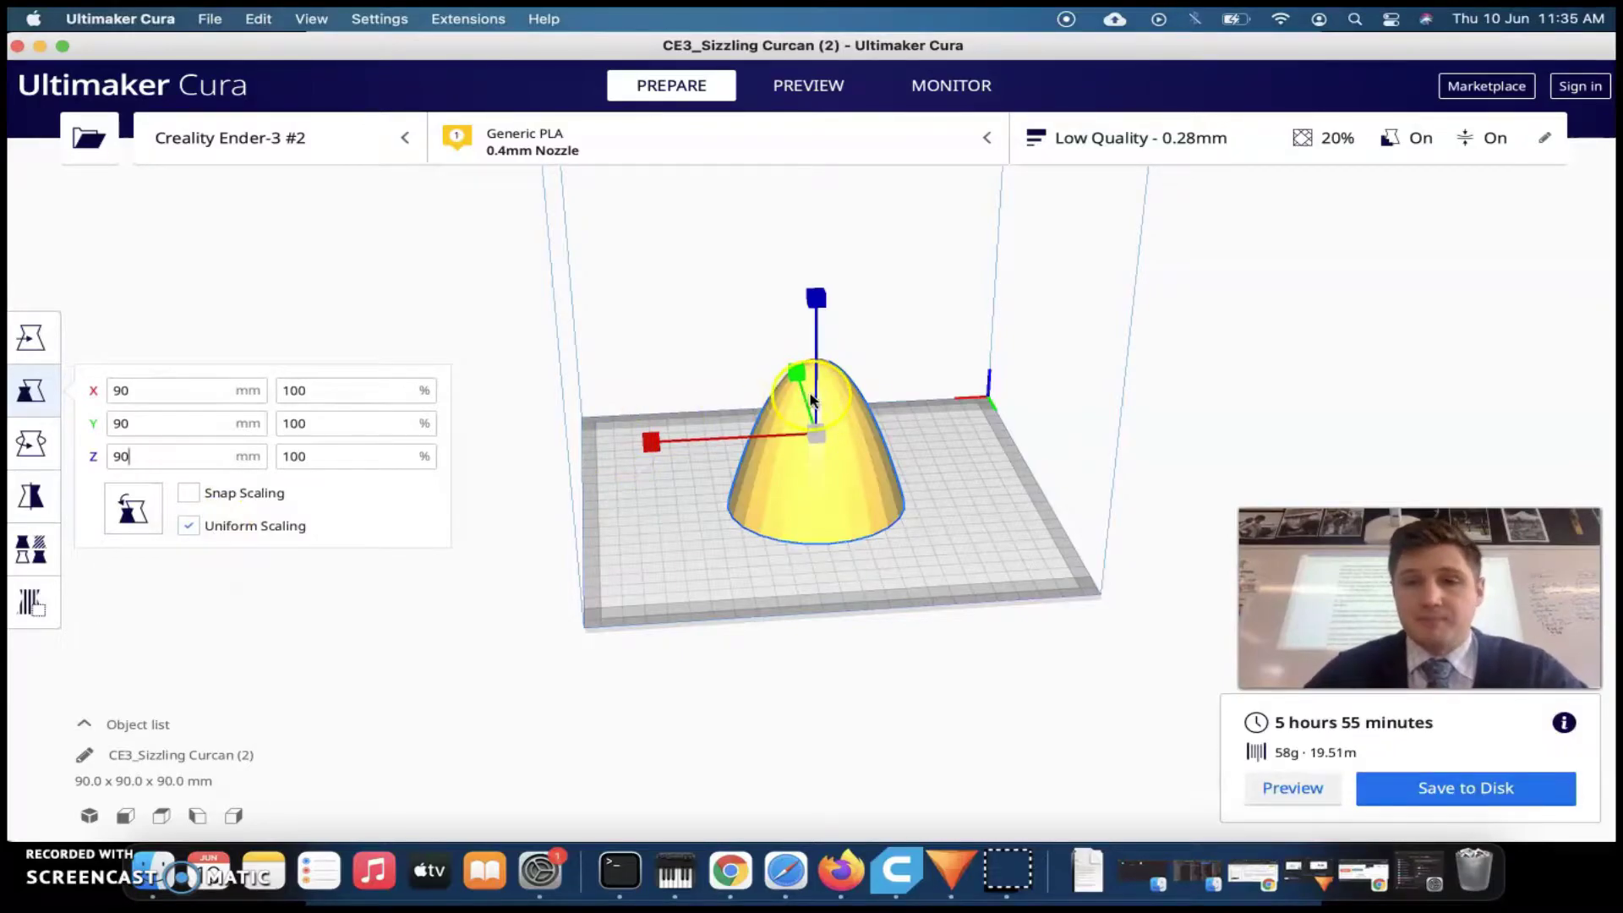
# Disable uniform scaling and set only the cone's Z size to 45 mm.
pyautogui.click(188, 525)
pyautogui.moveTo(166, 454); pyautogui.dragTo(73, 456)
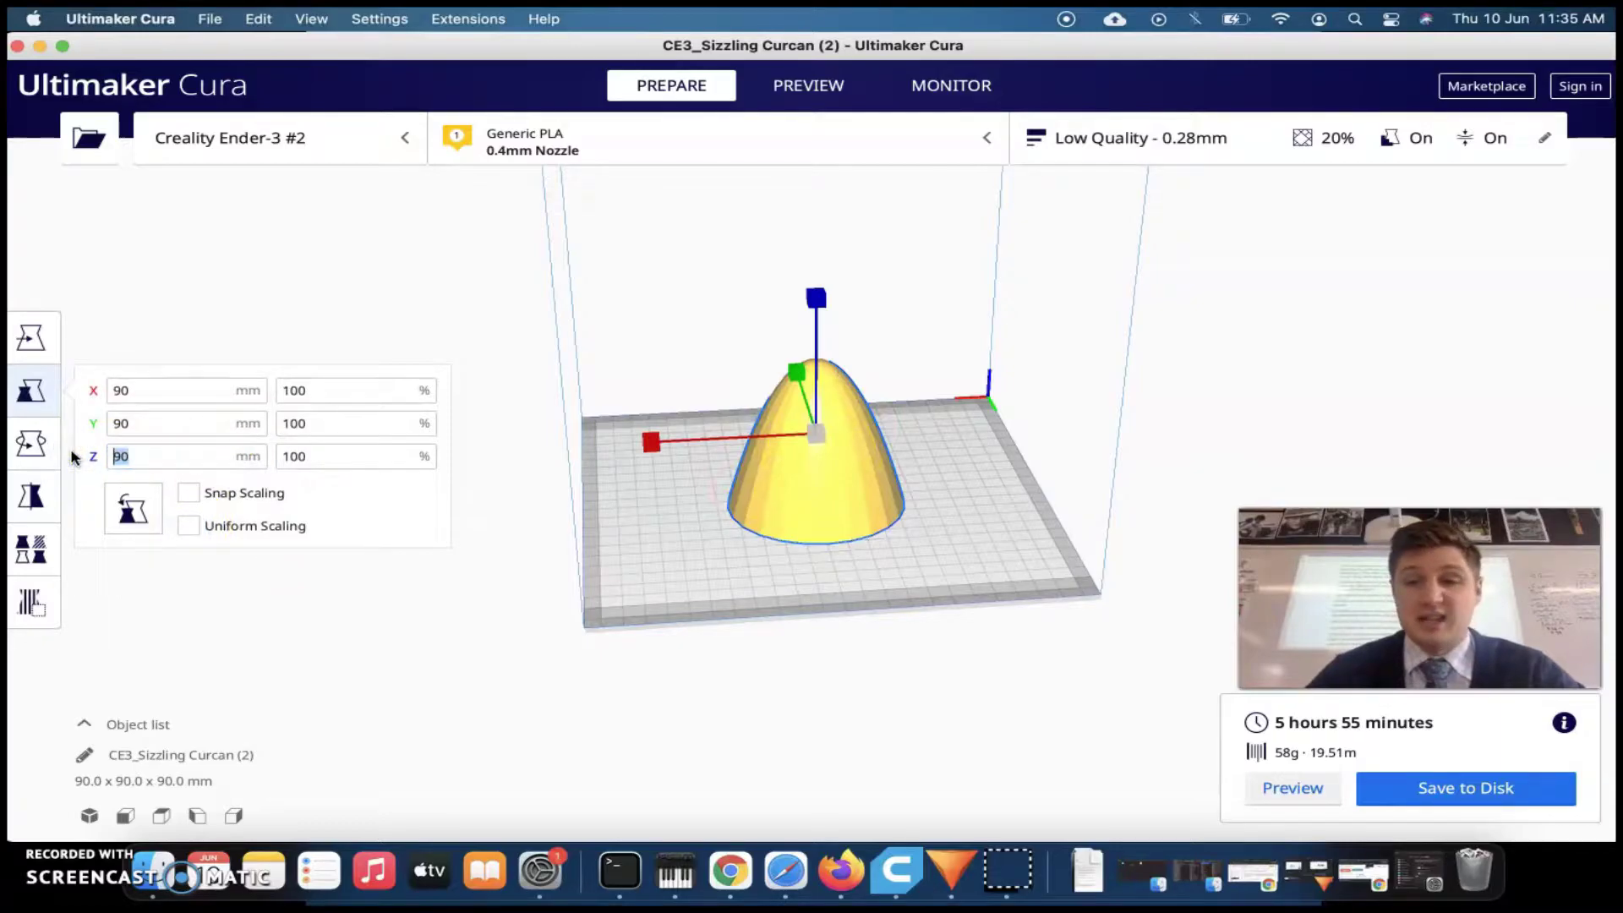
pyautogui.press('Return')
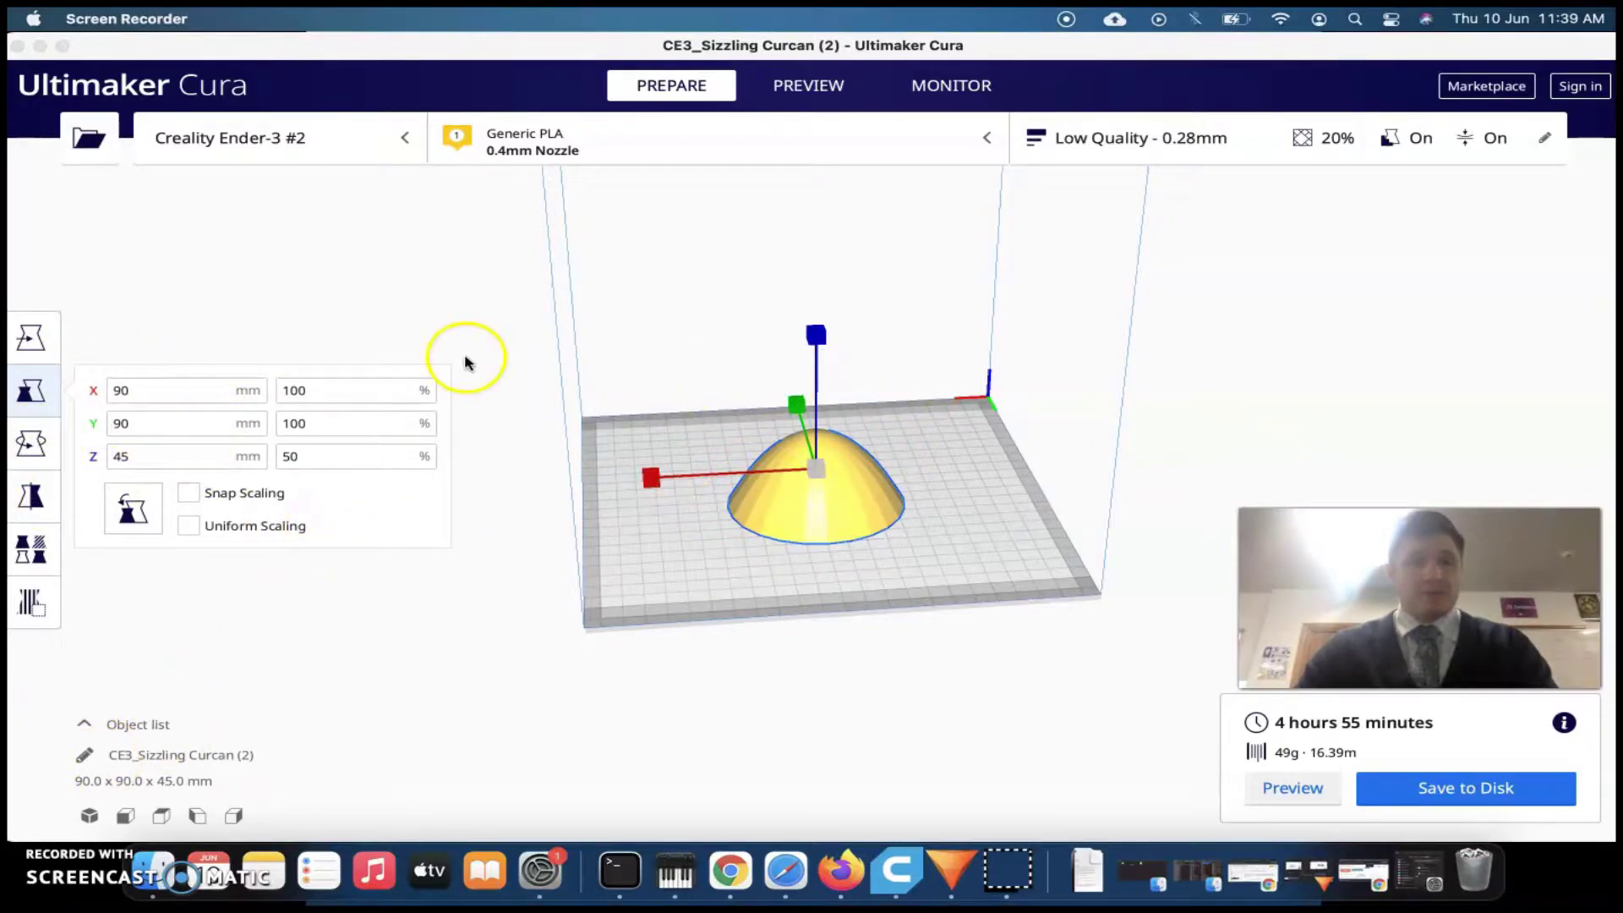
# Rotate the flattened cone upside down so its rounded tip faces the build plate, and deselect it.
pyautogui.click(37, 448)
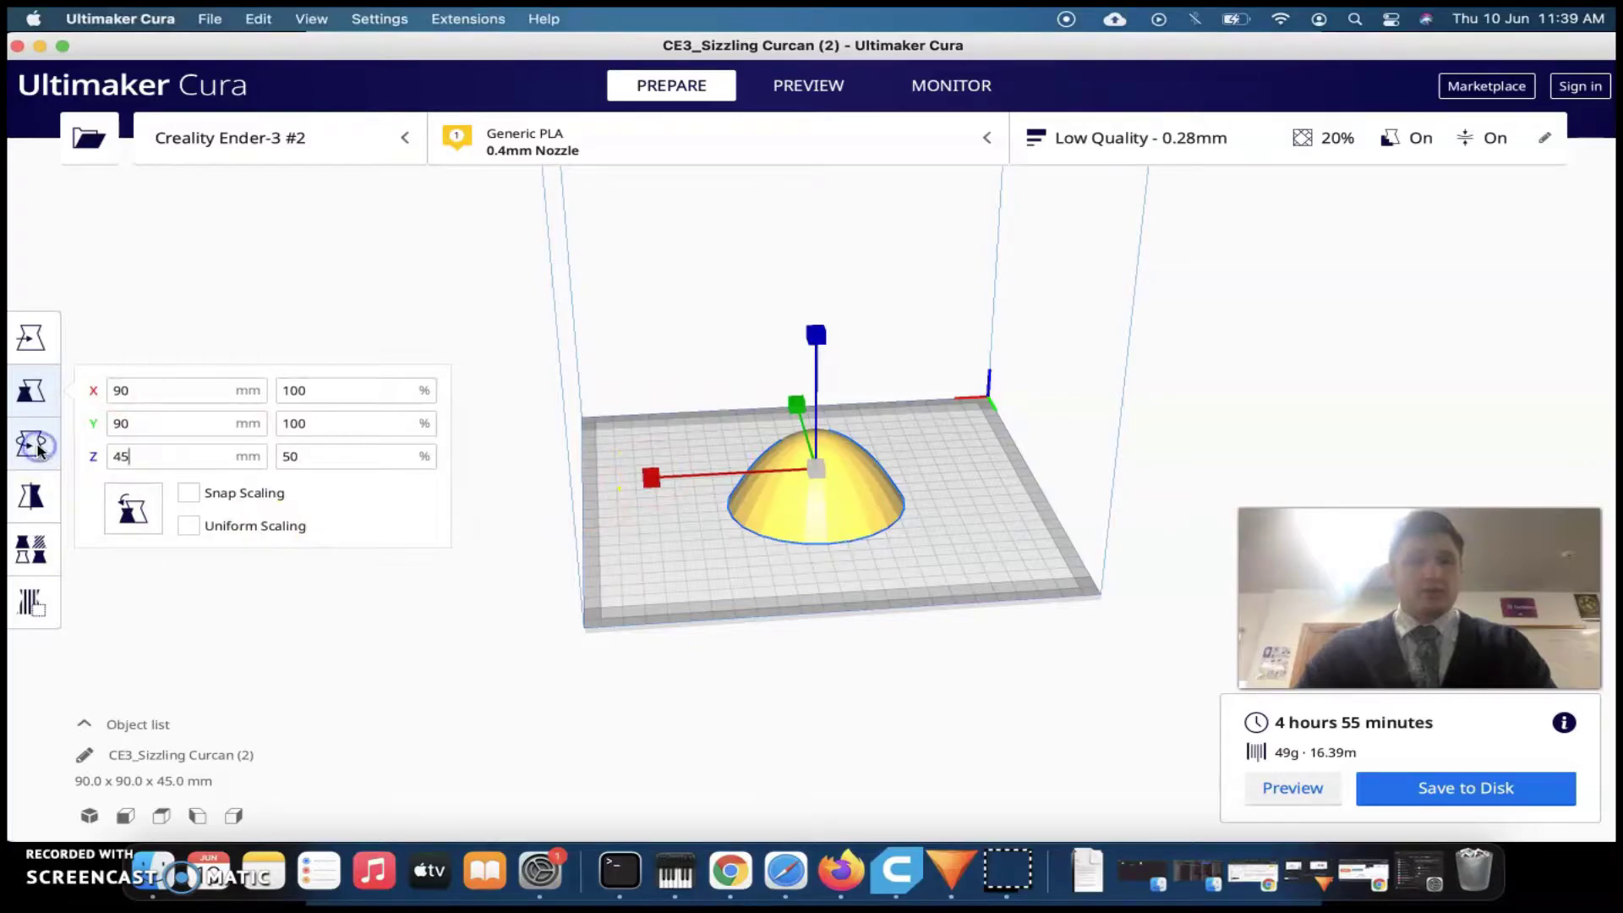
pyautogui.click(38, 445)
pyautogui.moveTo(856, 341); pyautogui.dragTo(781, 480)
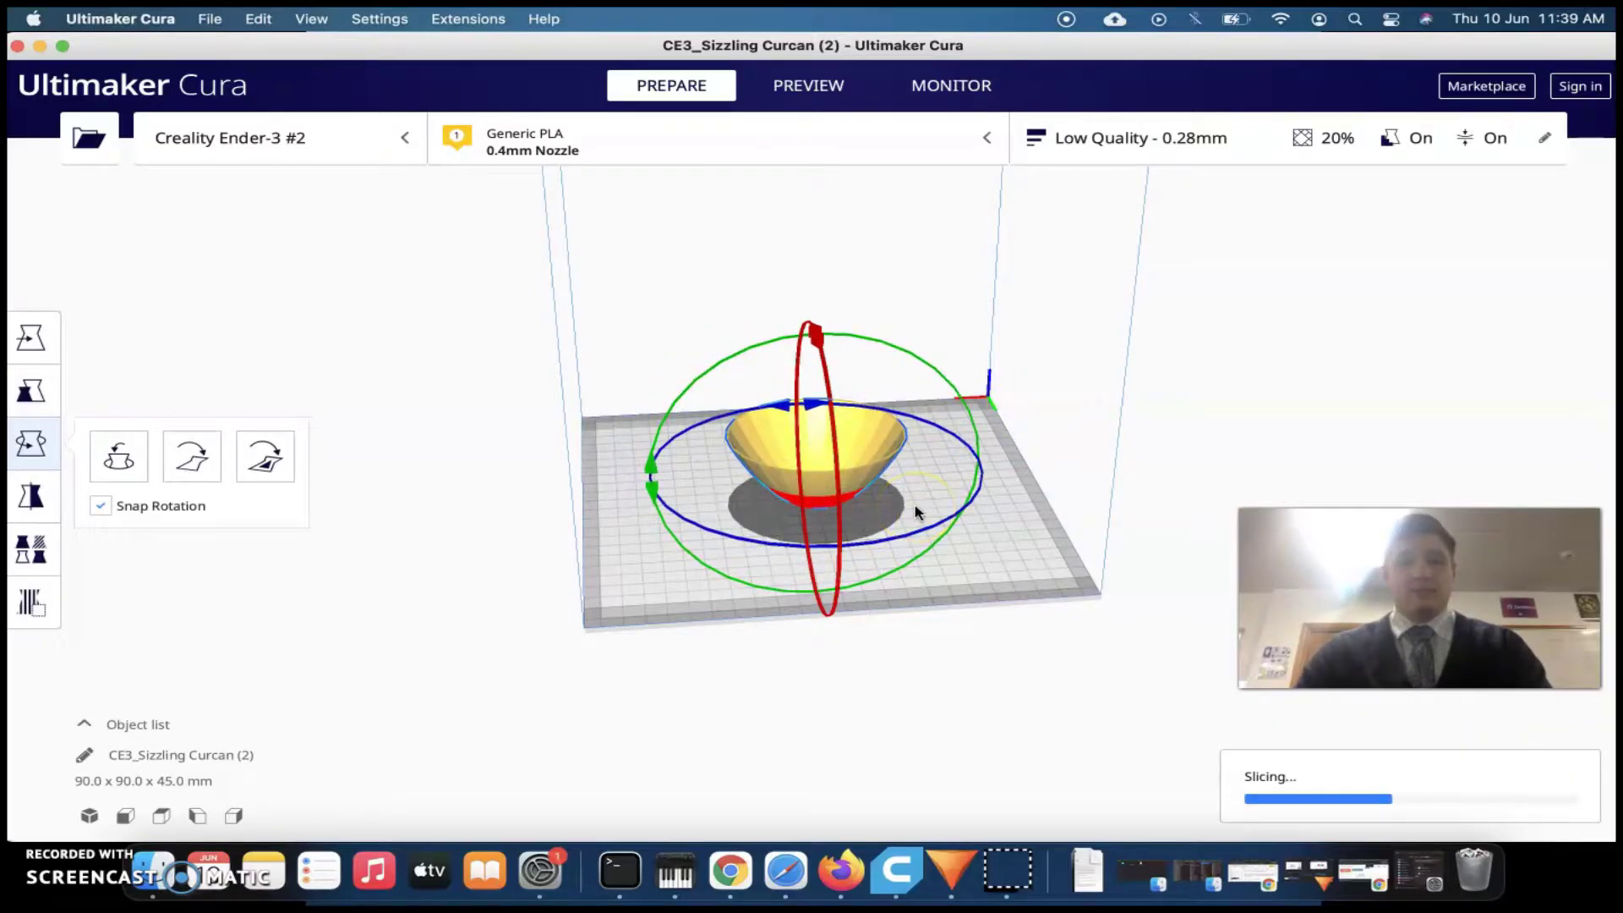
pyautogui.moveTo(1090, 388); pyautogui.dragTo(1116, 484, button='right')
pyautogui.click(840, 486)
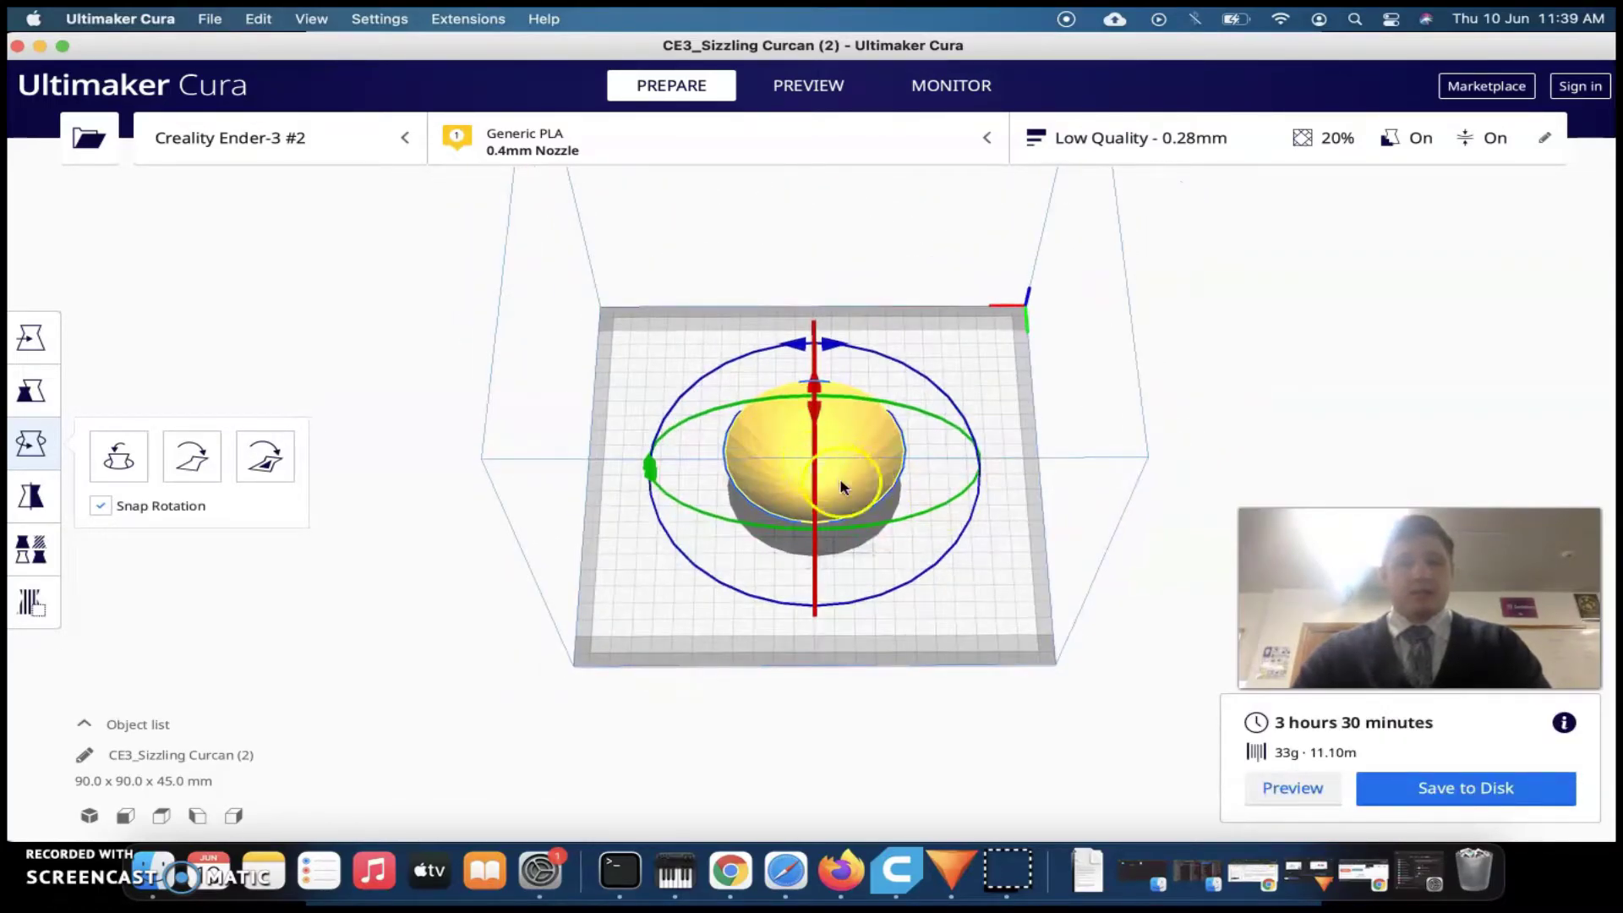
pyautogui.click(1010, 478)
pyautogui.moveTo(1010, 449); pyautogui.dragTo(537, 235, button='right')
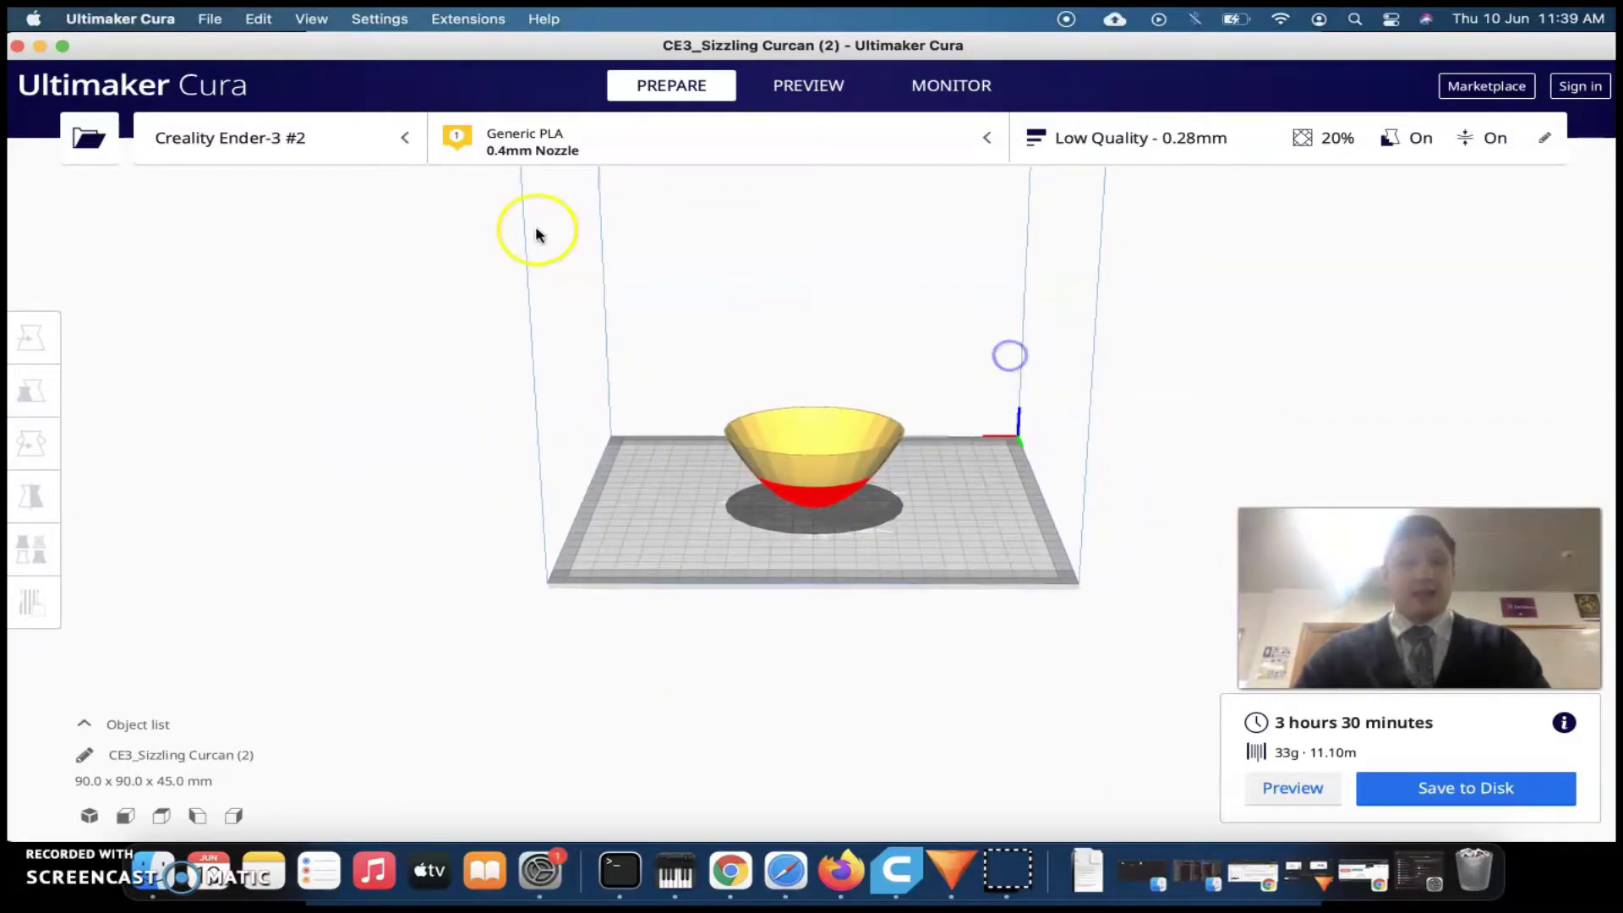
# Examine the sliced layer preview of the upside-down cone and its supports from the side and from below.
pyautogui.click(824, 82)
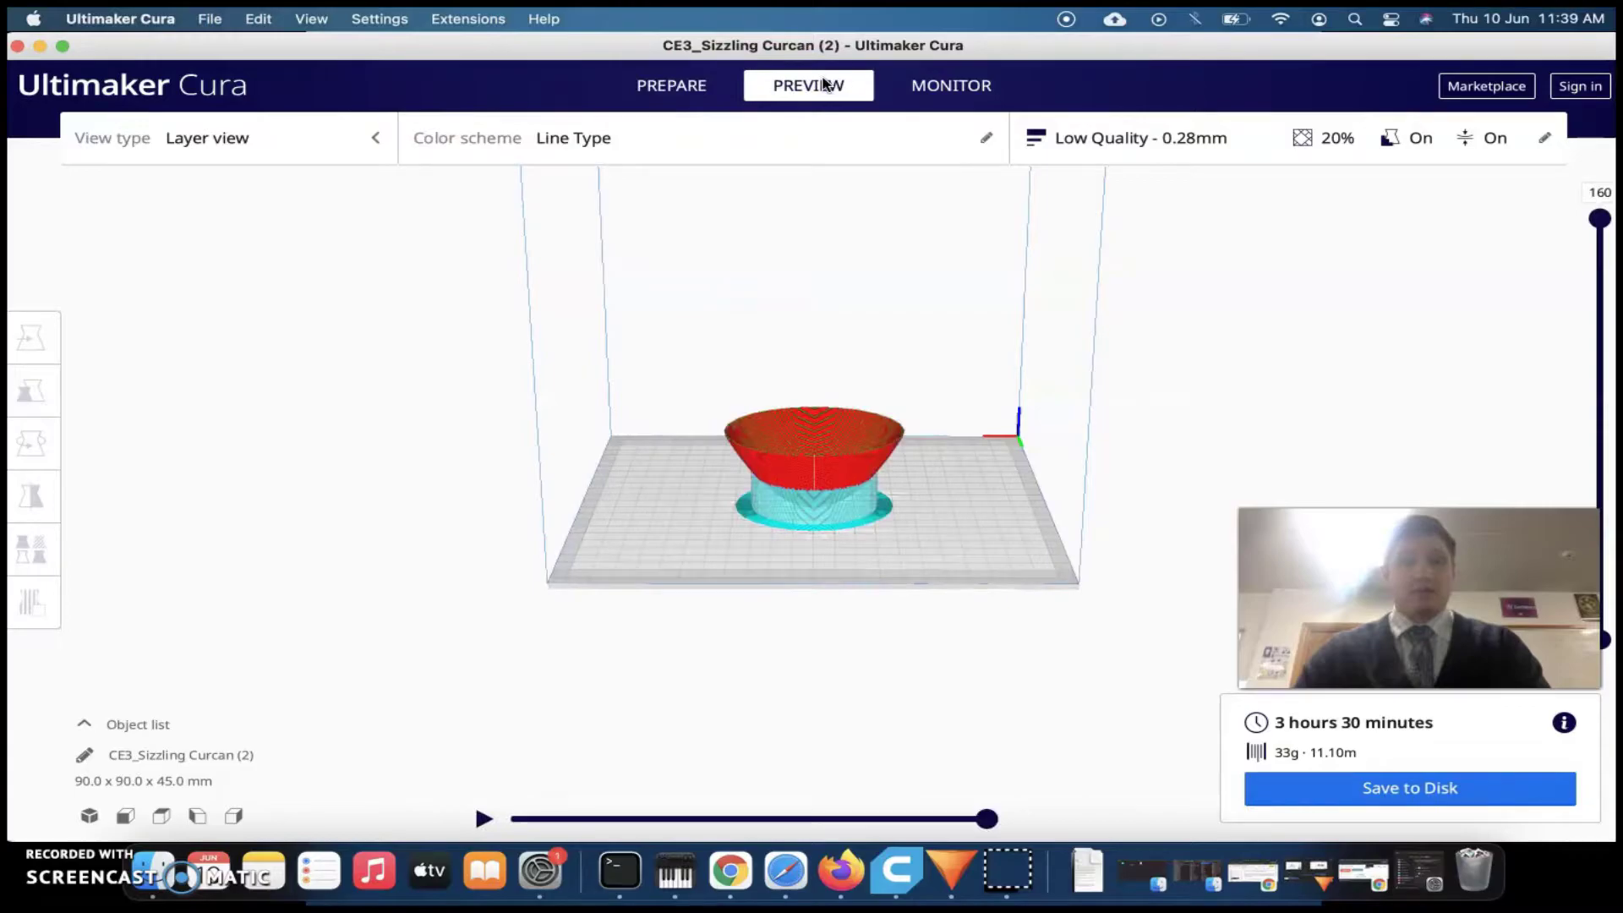
pyautogui.moveTo(977, 471)
pyautogui.mouseDown(button='right')
pyautogui.moveTo(811, 392)
pyautogui.moveTo(1133, 457)
pyautogui.mouseUp(button='right')
pyautogui.click(687, 100)
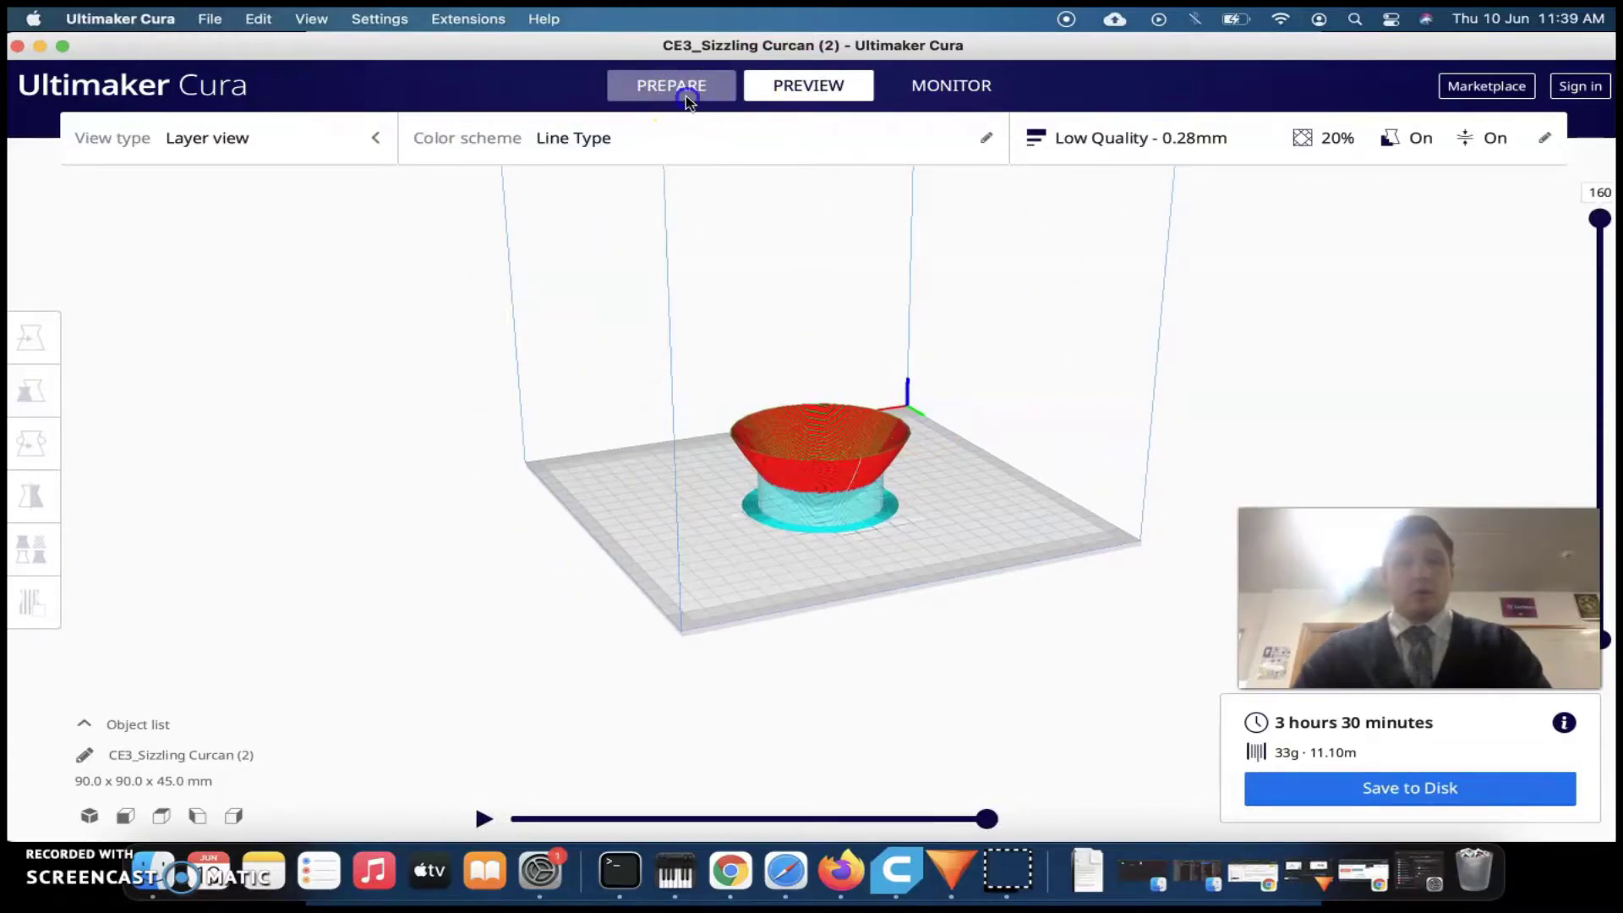
pyautogui.moveTo(1031, 422); pyautogui.dragTo(902, 369, button='right')
pyautogui.click(802, 87)
pyautogui.click(812, 502)
pyautogui.moveTo(811, 502); pyautogui.dragTo(867, 257, button='right')
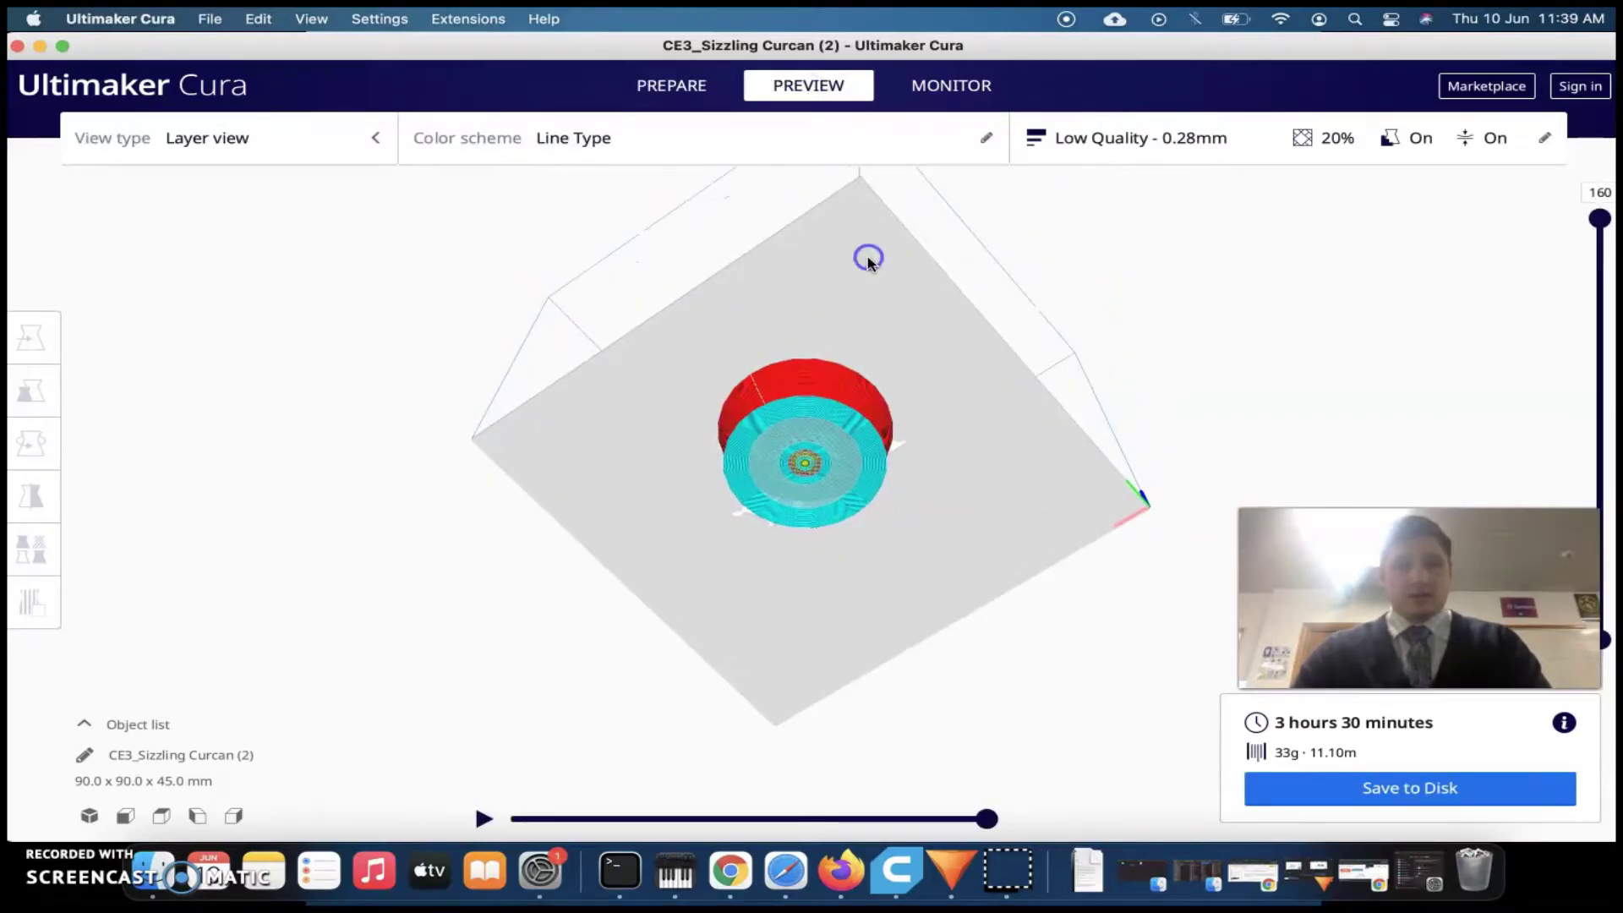
pyautogui.moveTo(836, 427); pyautogui.dragTo(1171, 488, button='right')
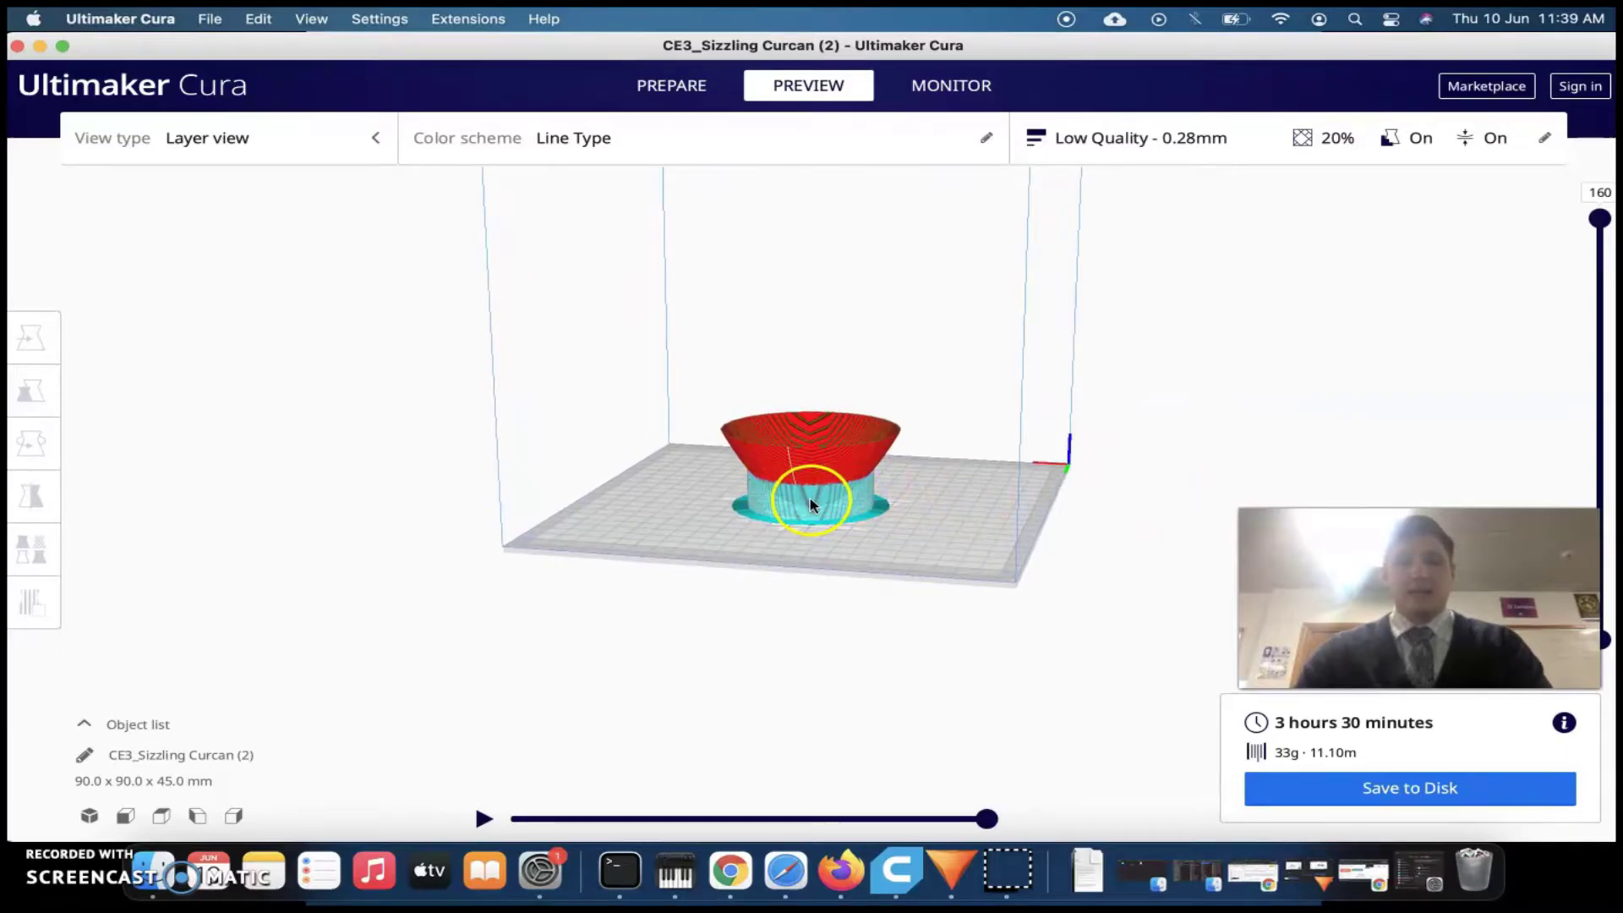
# Return to the preparation view and mirror the upside-down cone along its X axis.
pyautogui.click(673, 84)
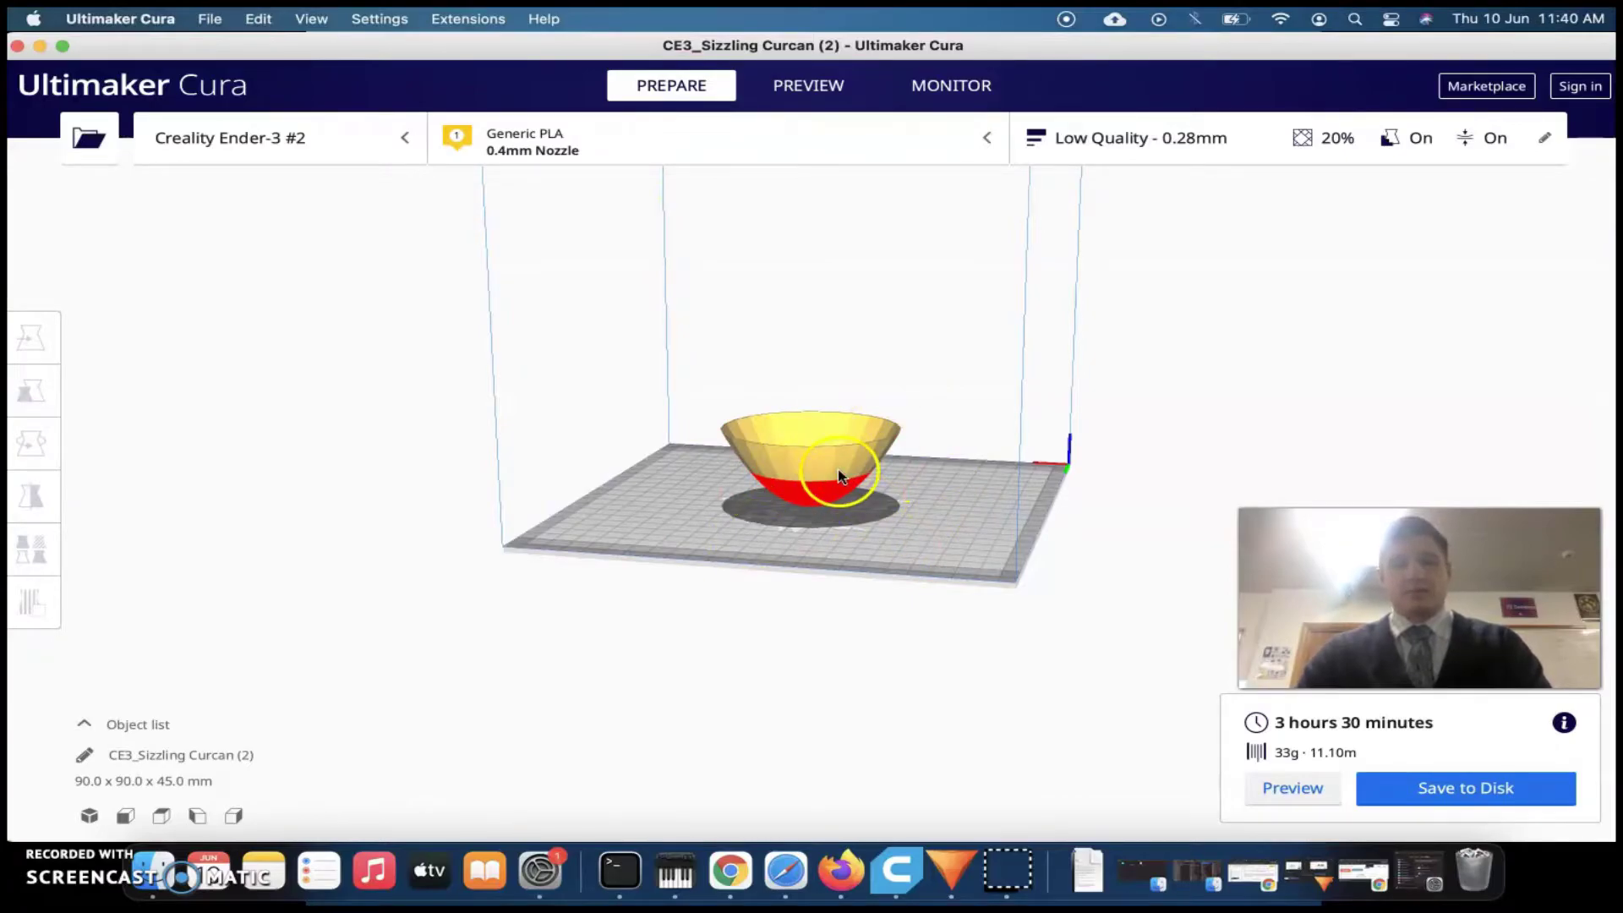
pyautogui.click(782, 452)
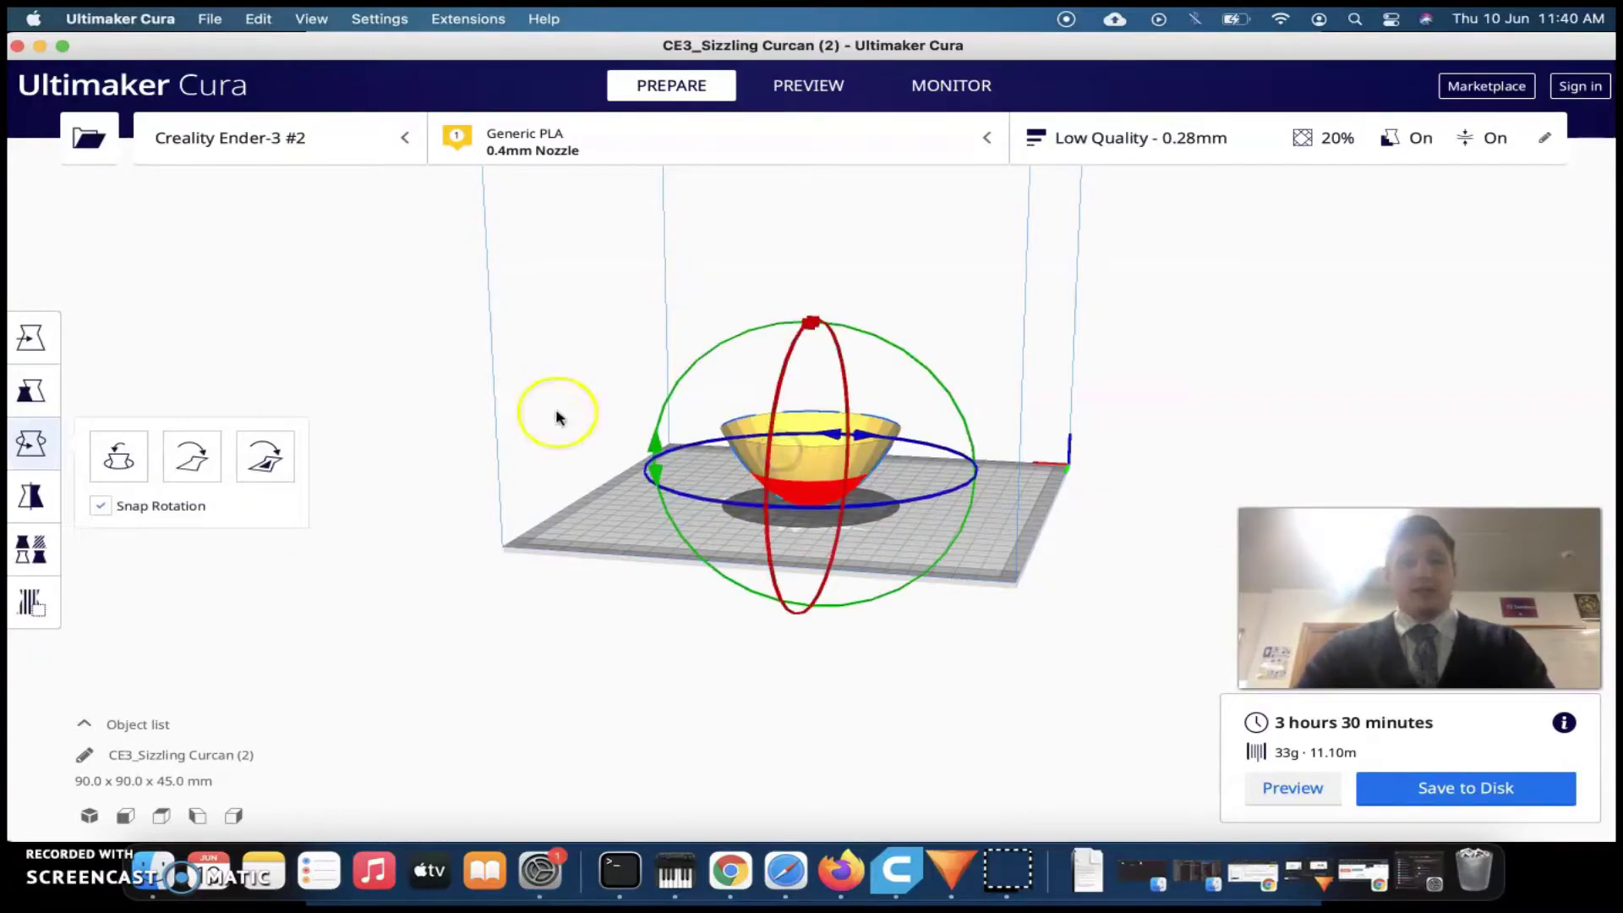
pyautogui.click(40, 506)
pyautogui.click(928, 460)
pyautogui.click(765, 465)
pyautogui.click(891, 489)
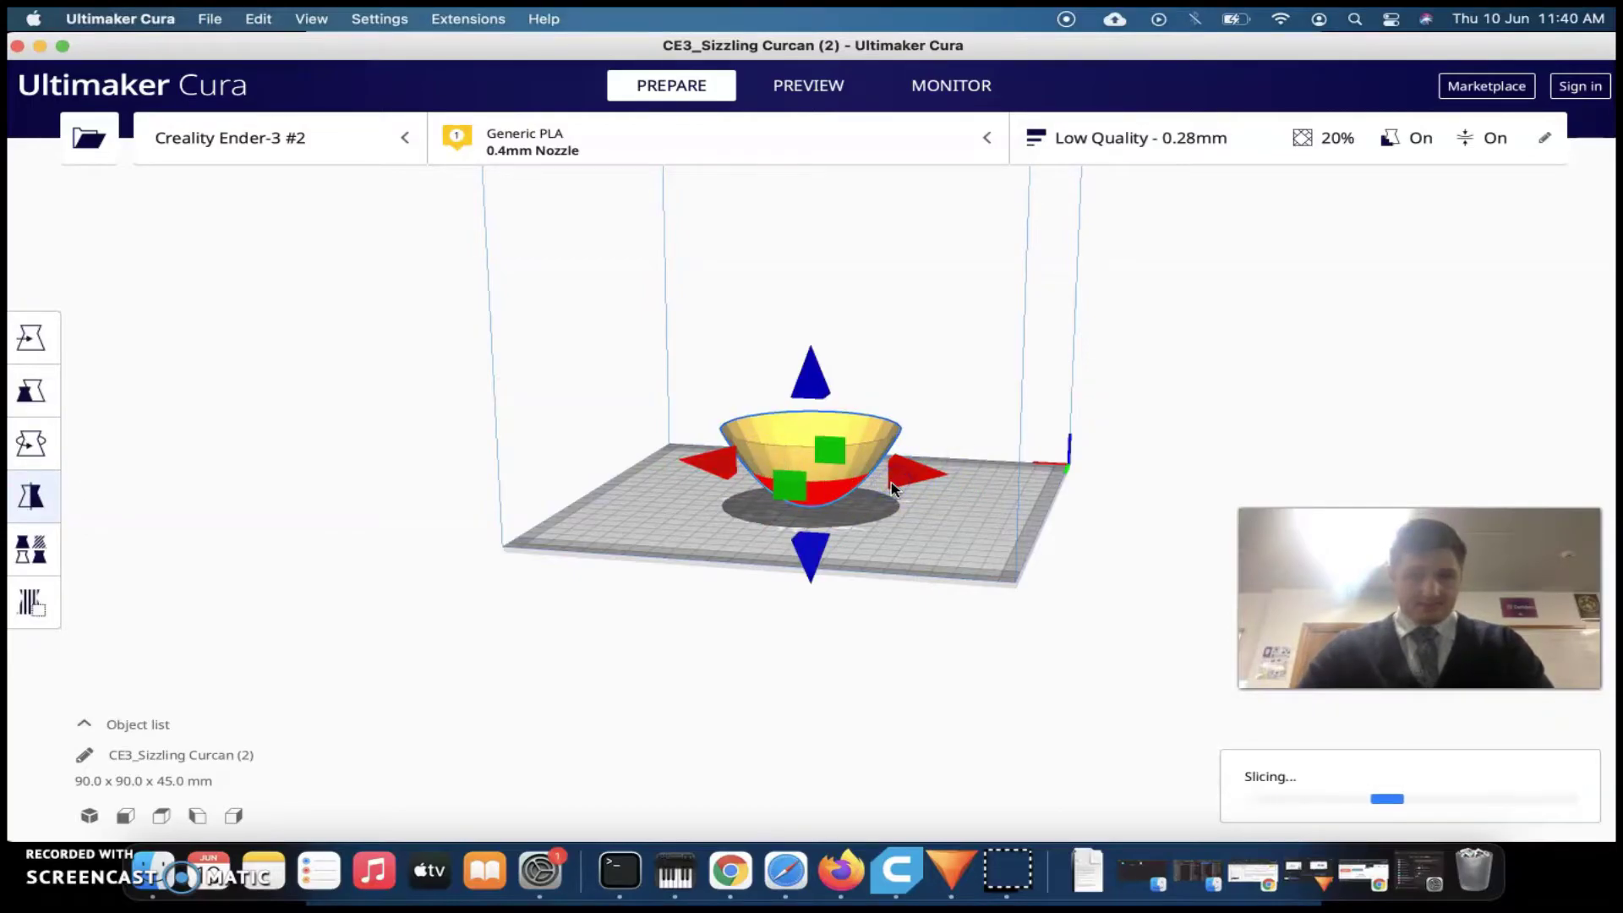
pyautogui.click(807, 454)
pyautogui.moveTo(1003, 410); pyautogui.dragTo(1012, 595, button='right')
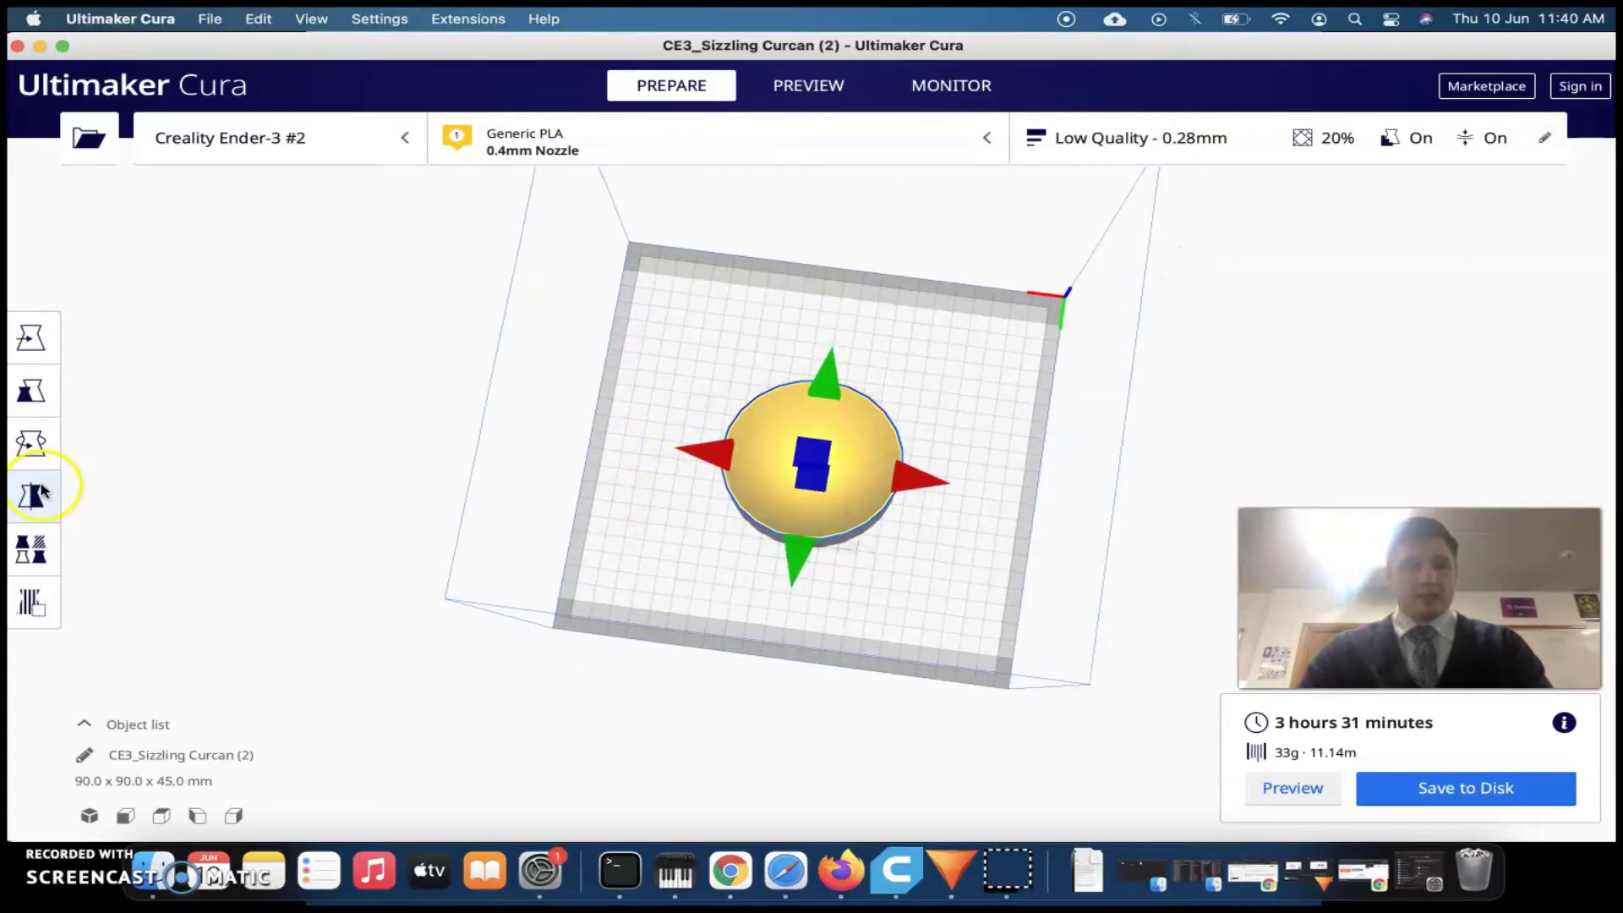
# Look at the cone's per-model mesh type settings and the support blocker tool without changing anything.
pyautogui.click(34, 551)
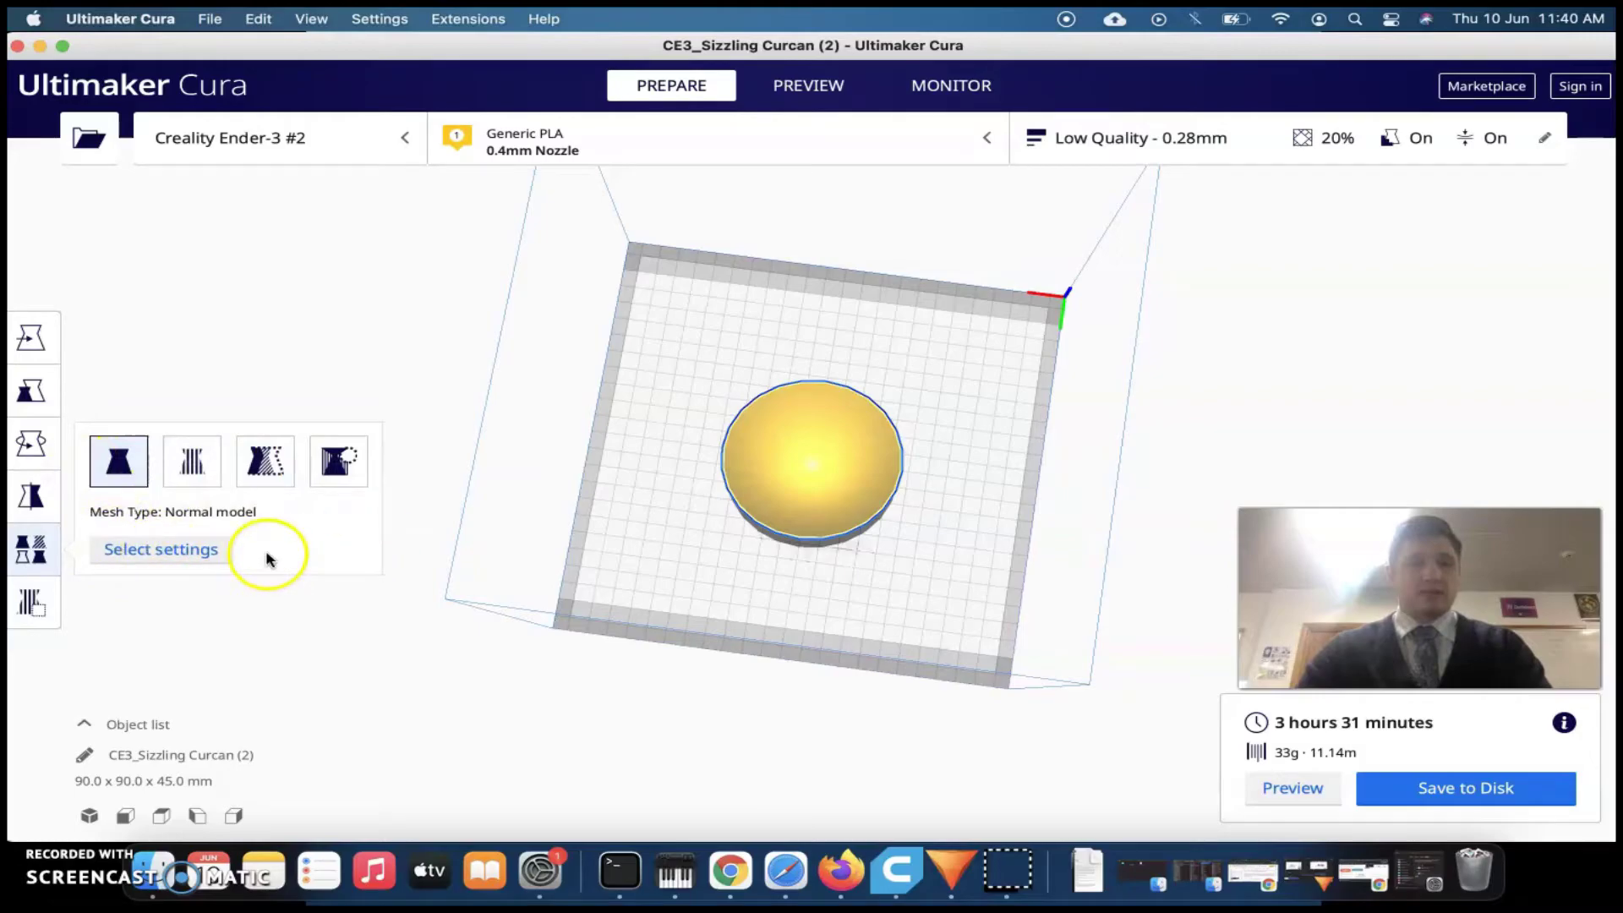
pyautogui.click(36, 614)
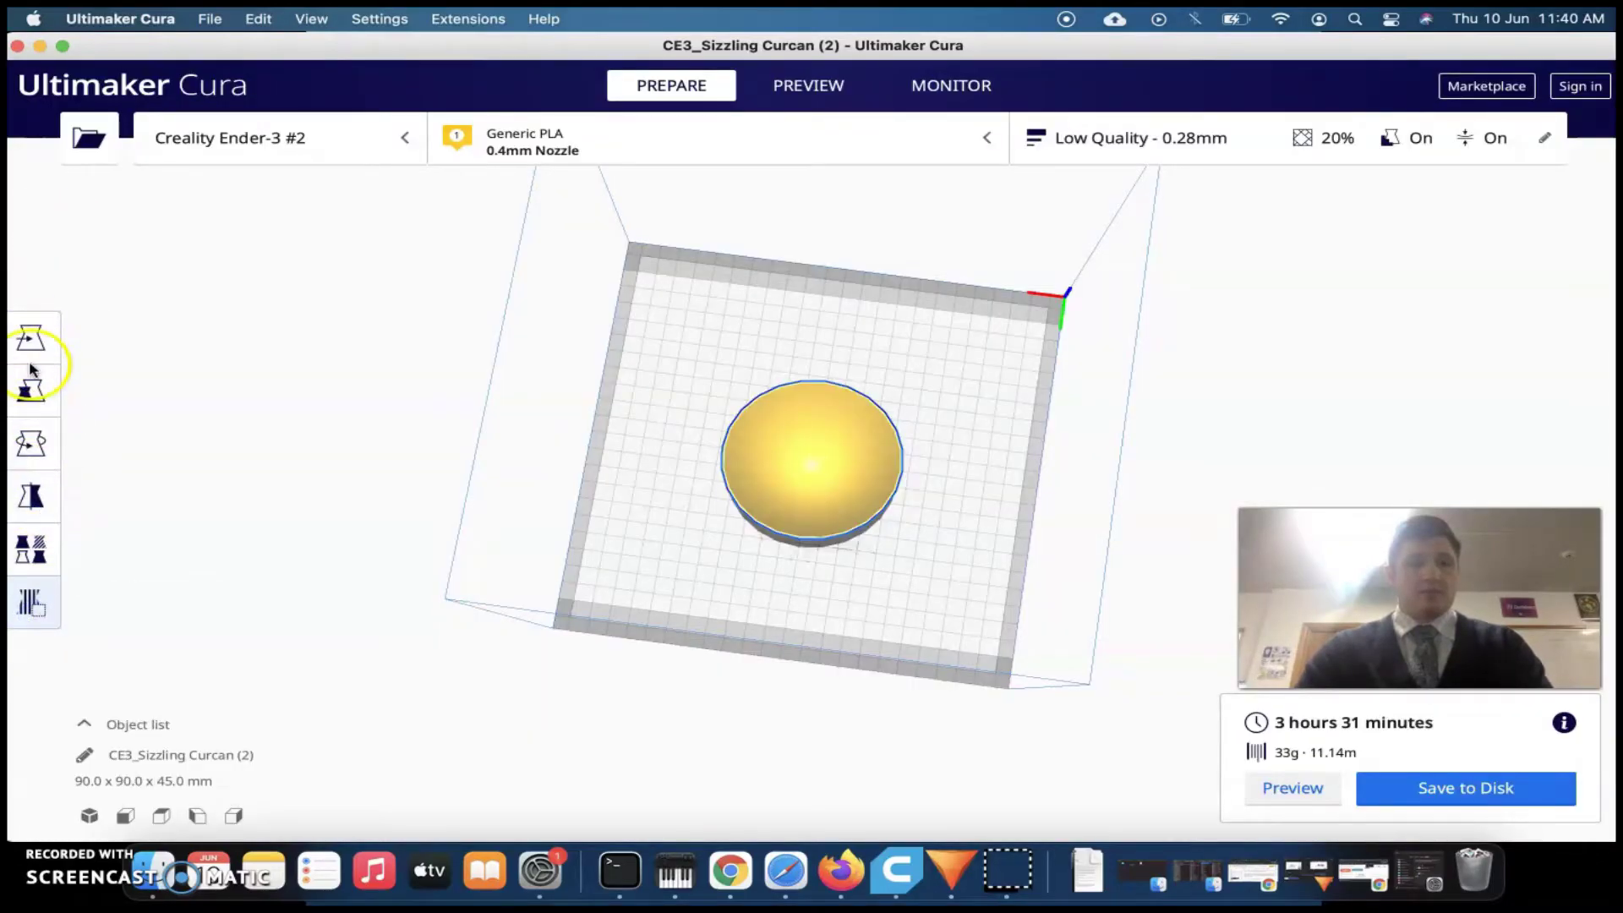
pyautogui.moveTo(934, 373); pyautogui.dragTo(737, 288, button='right')
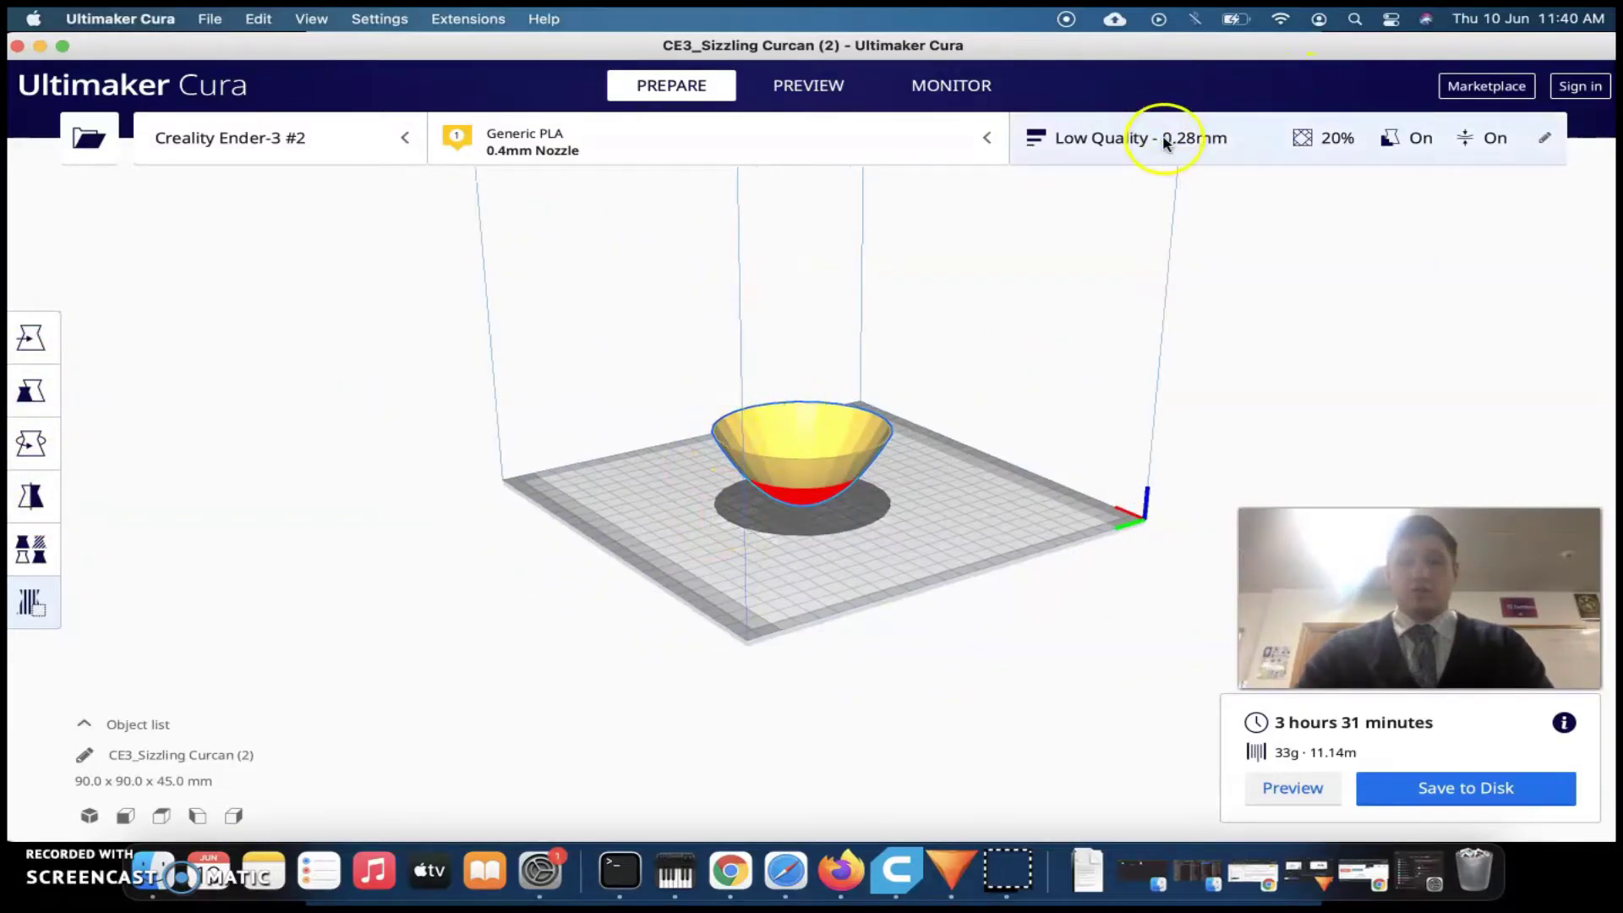
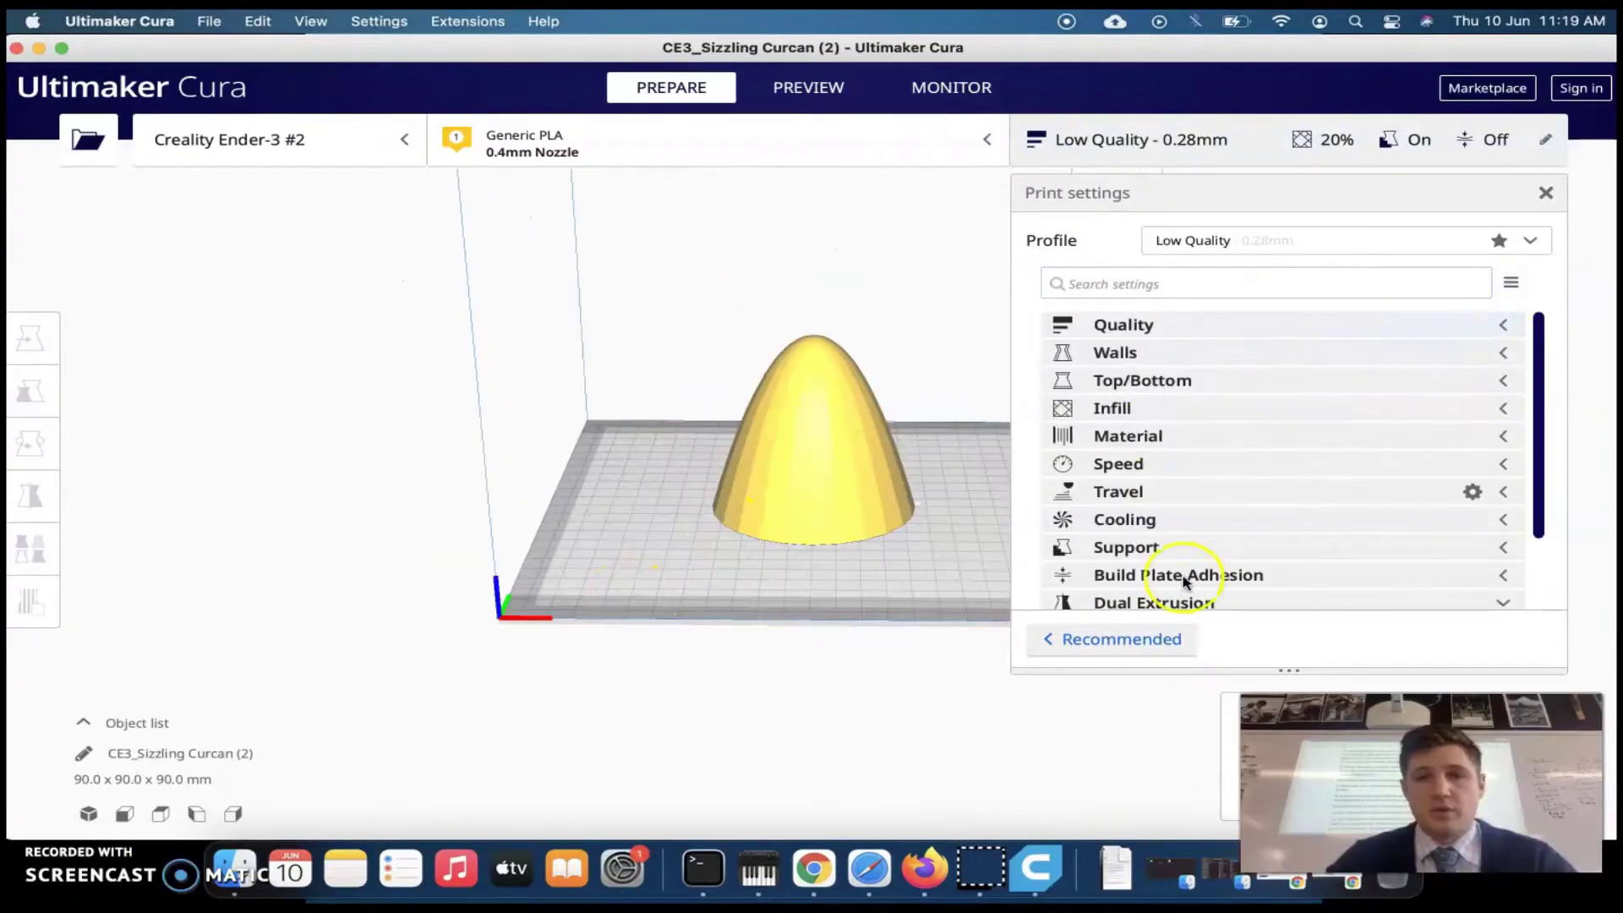
# In the custom print settings, choose the Low Quality - 0.28 mm profile and discard the customised settings.
pyautogui.click(1205, 154)
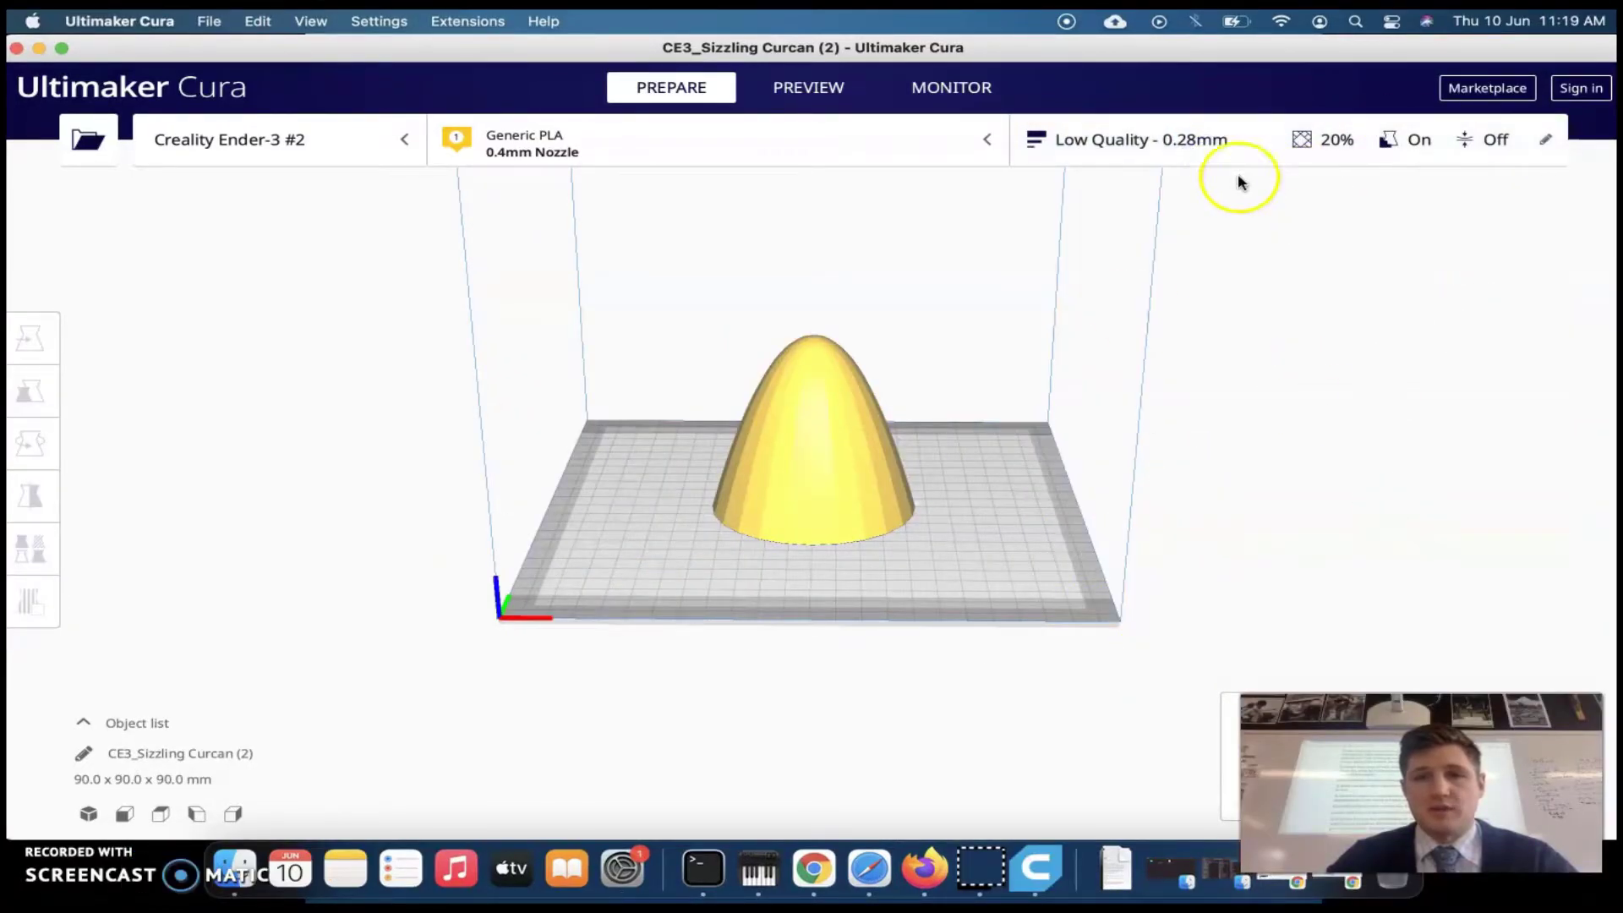
pyautogui.click(1187, 150)
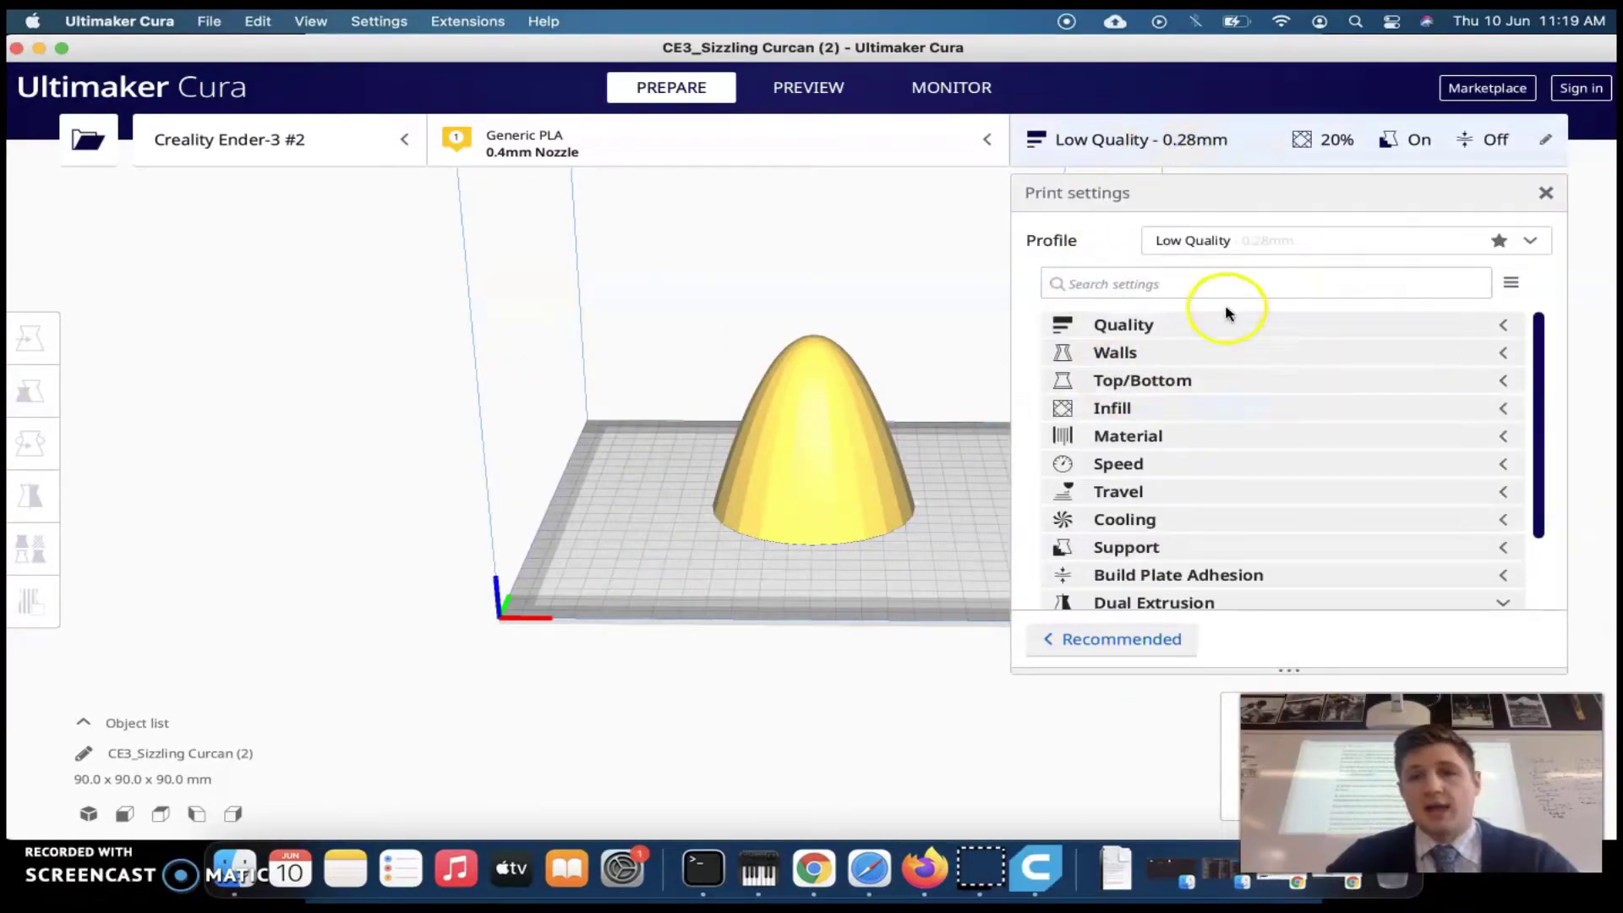
pyautogui.scroll(-3, 1231, 518)
pyautogui.scroll(3, 1231, 521)
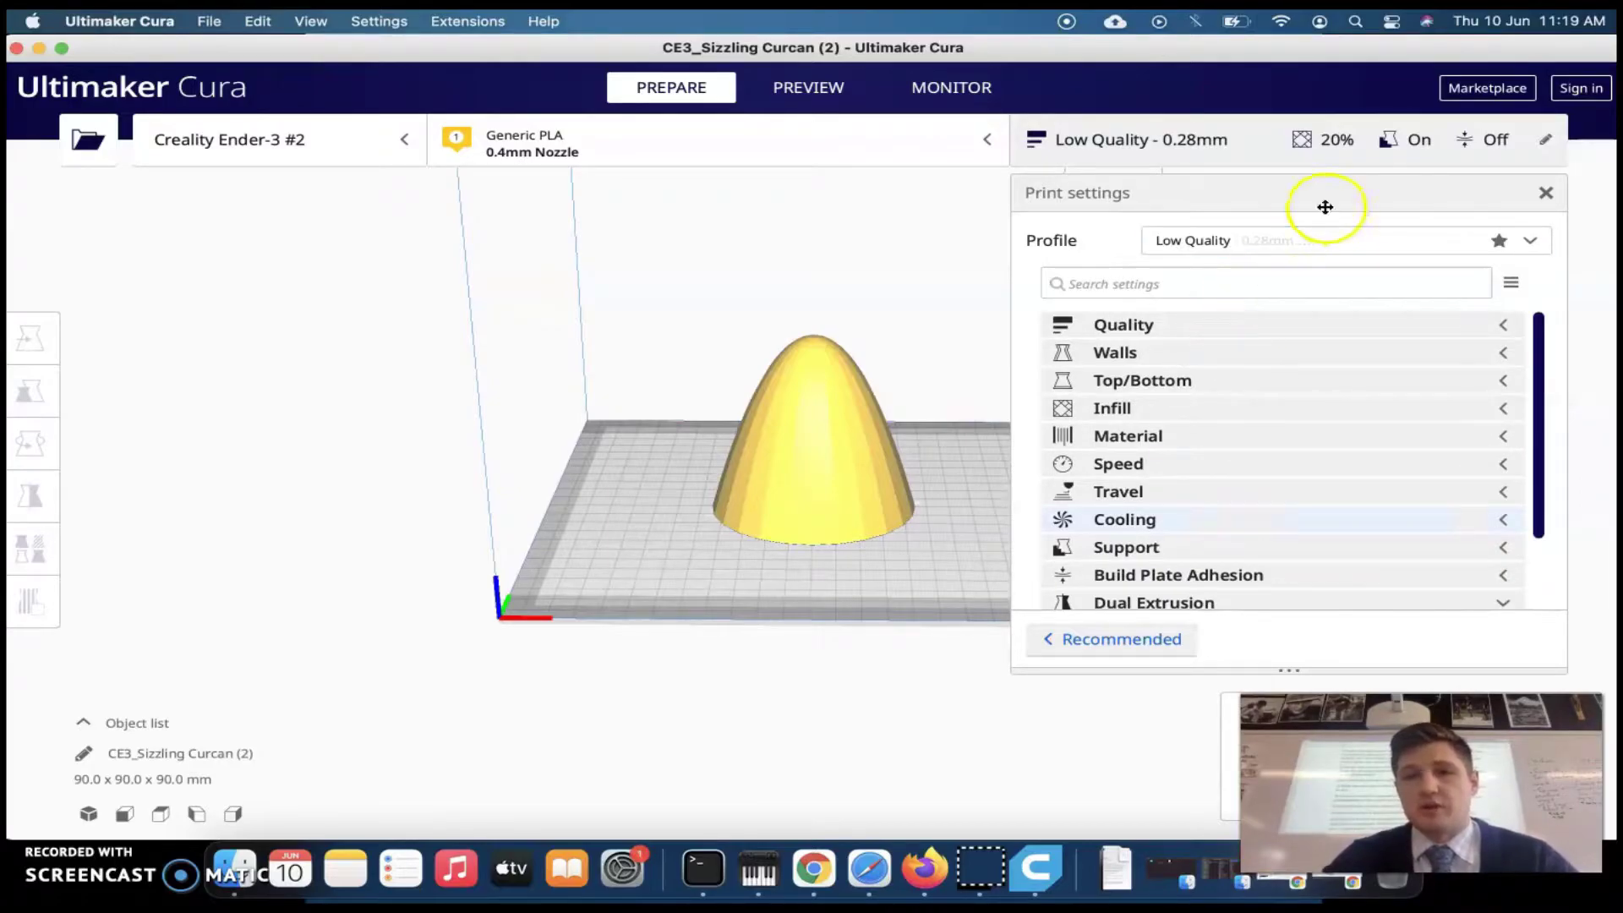
pyautogui.click(1318, 241)
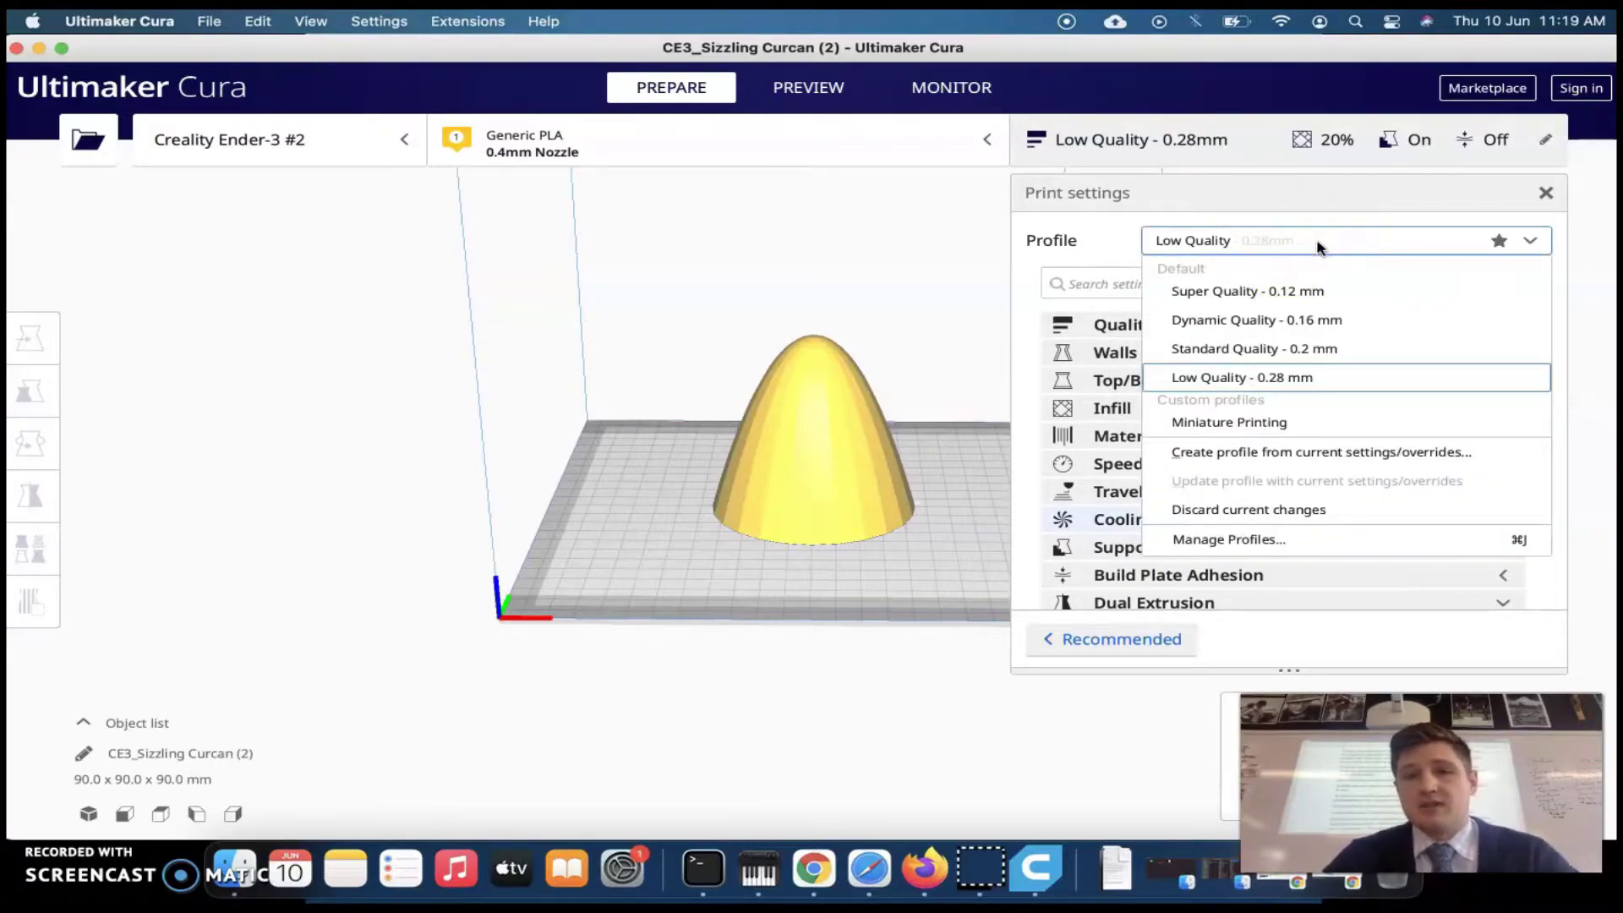
pyautogui.moveTo(1308, 343); pyautogui.dragTo(1300, 378)
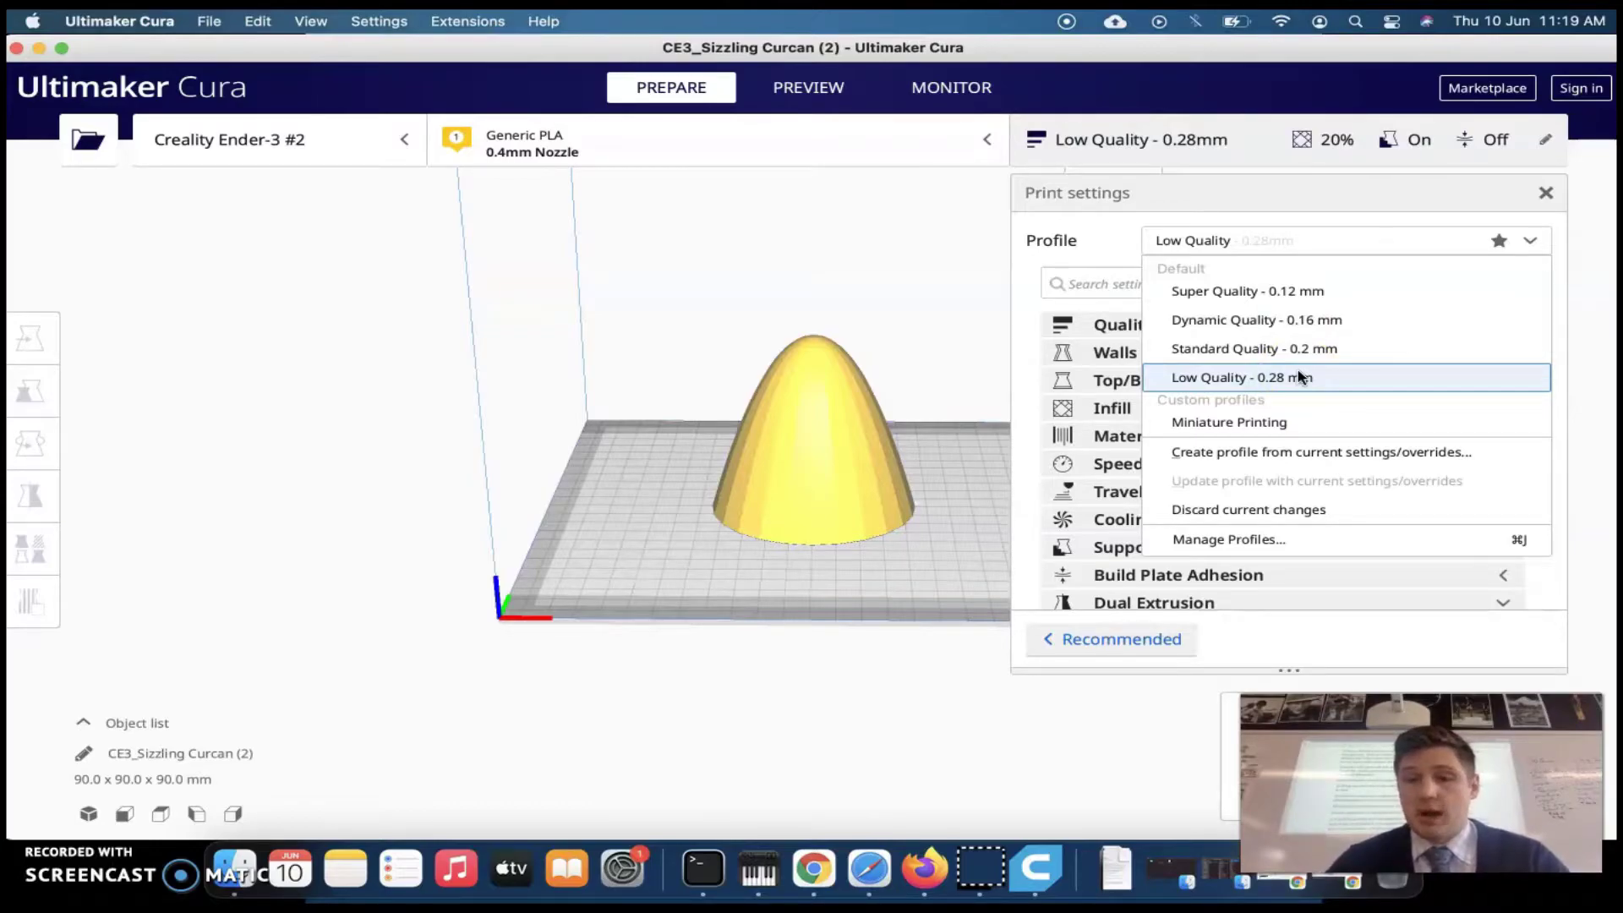
pyautogui.moveTo(1299, 378); pyautogui.dragTo(1283, 343)
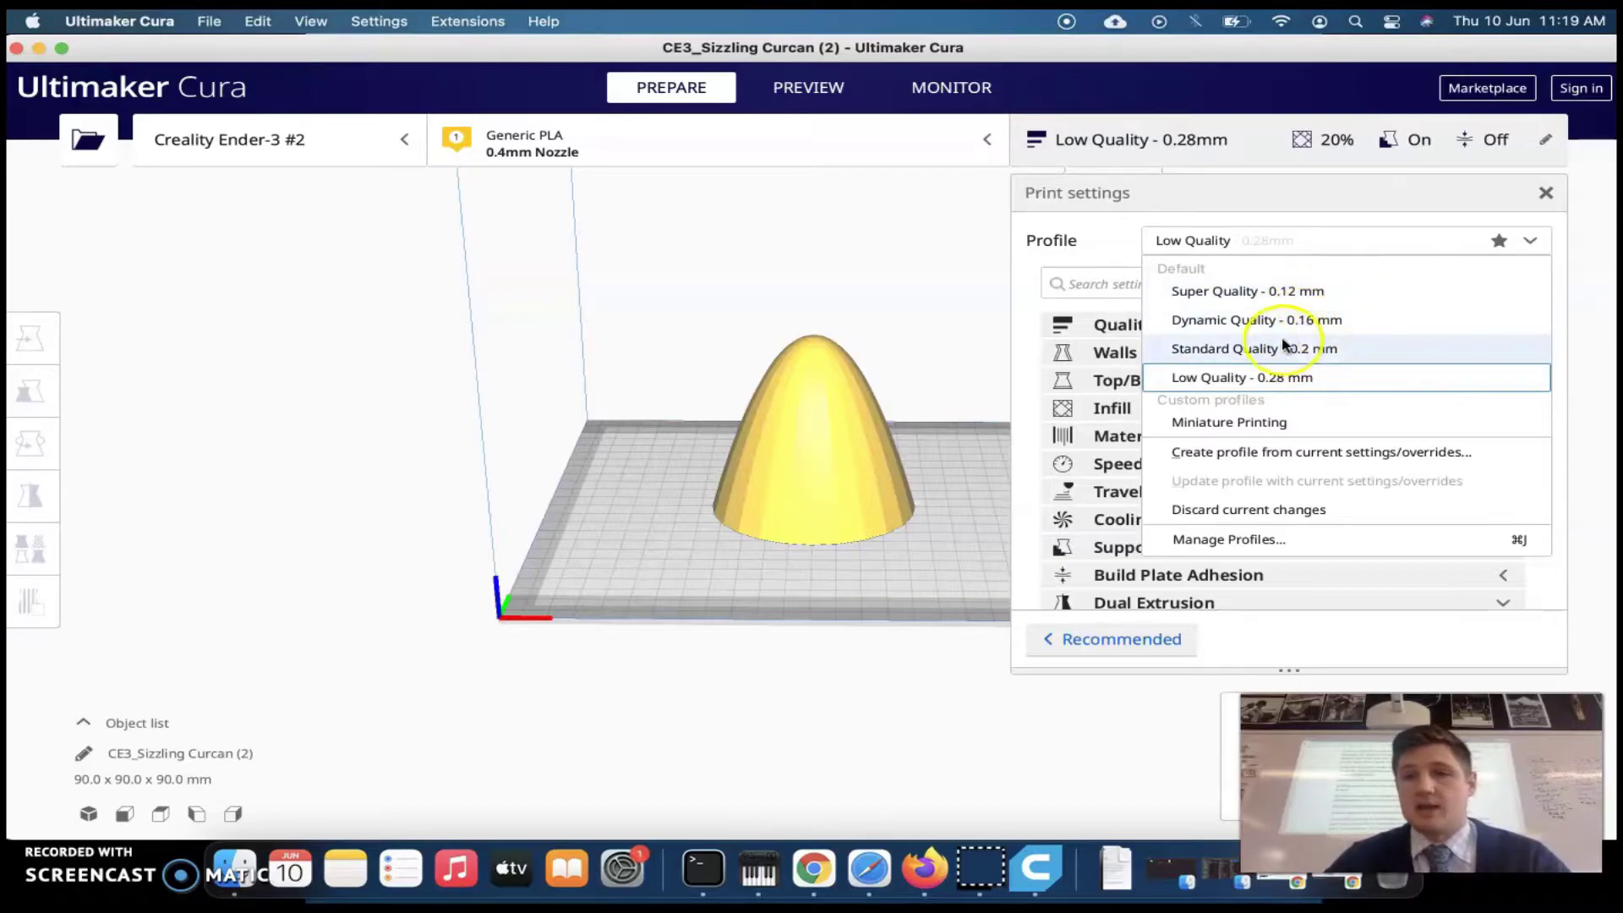
pyautogui.click(1324, 378)
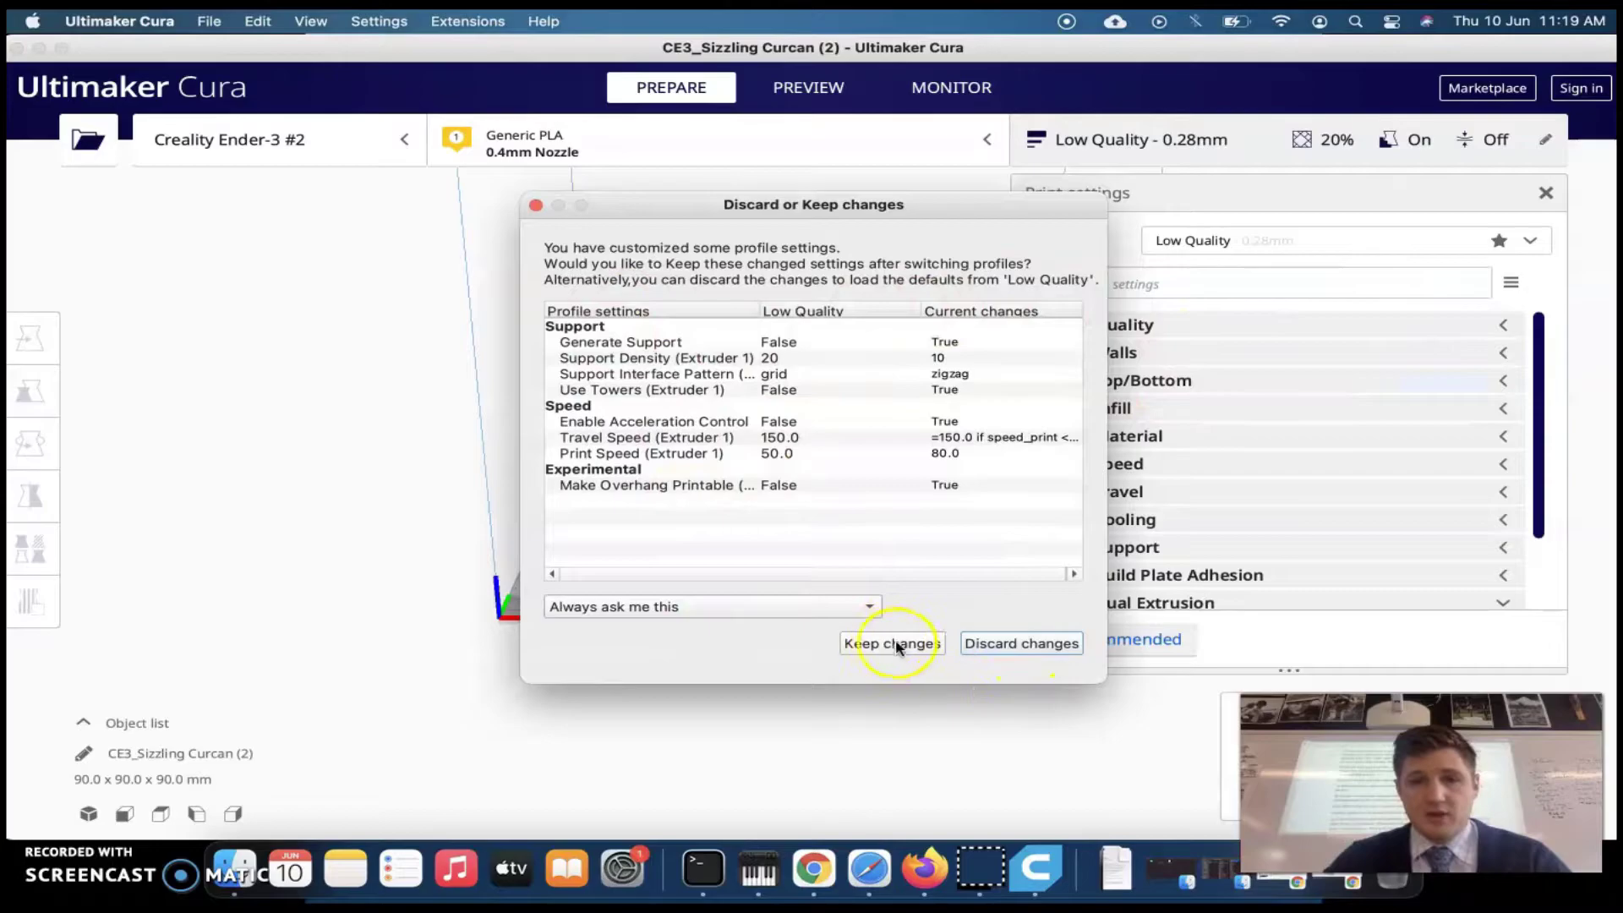
pyautogui.click(992, 649)
# Reselect the Low Quality - 0.28 mm profile and look through the print setting categories down to Experimental.
pyautogui.click(1295, 238)
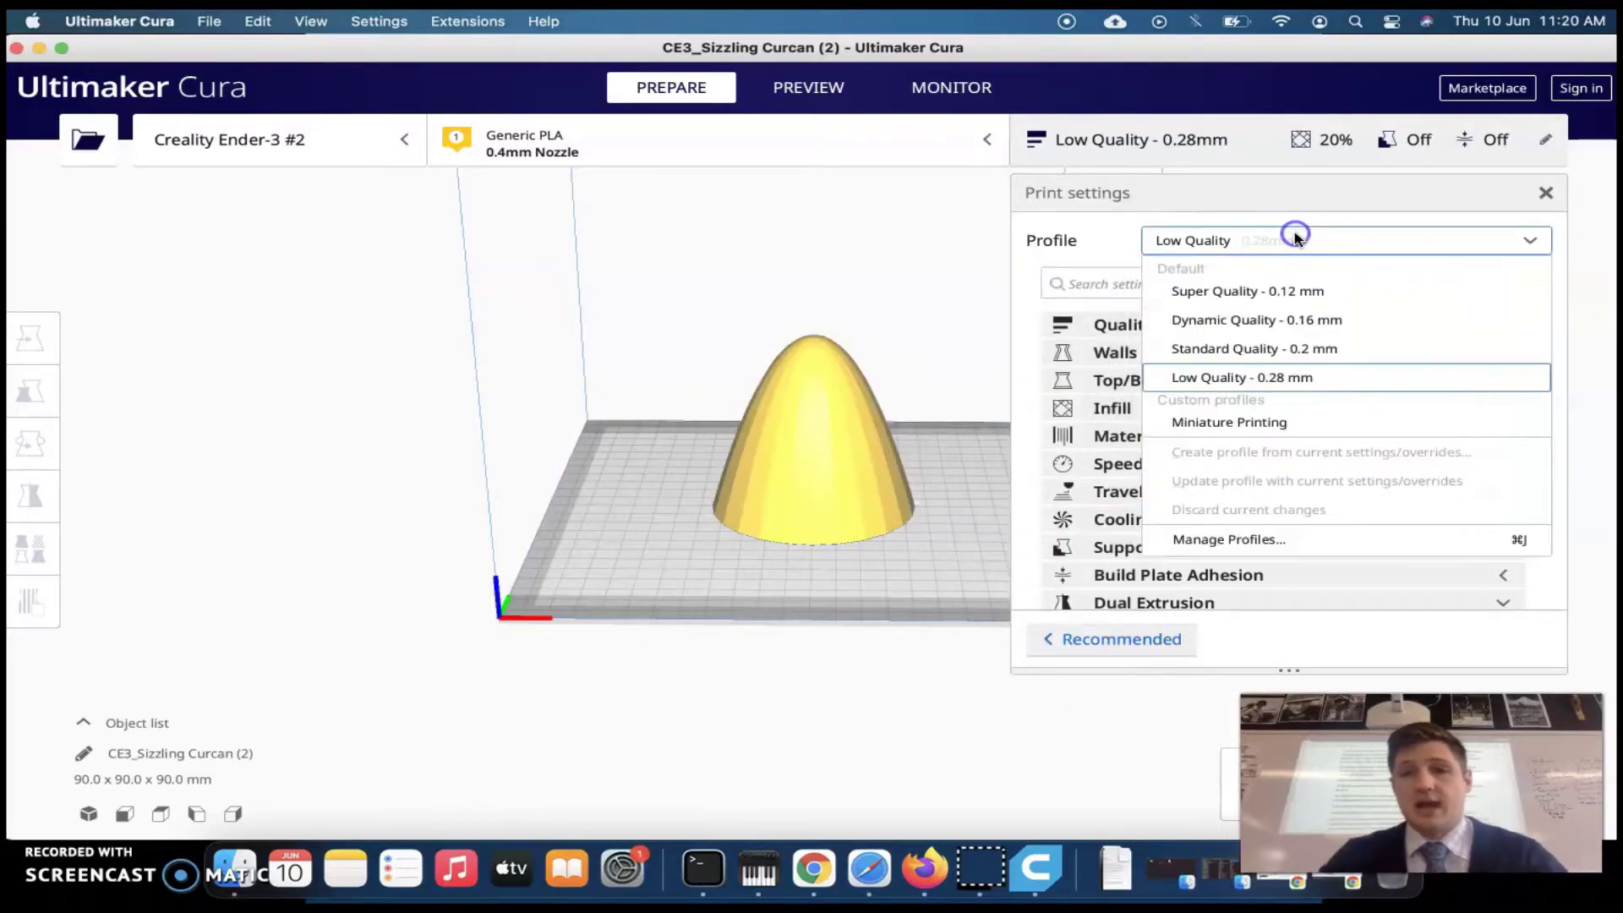
pyautogui.click(1231, 375)
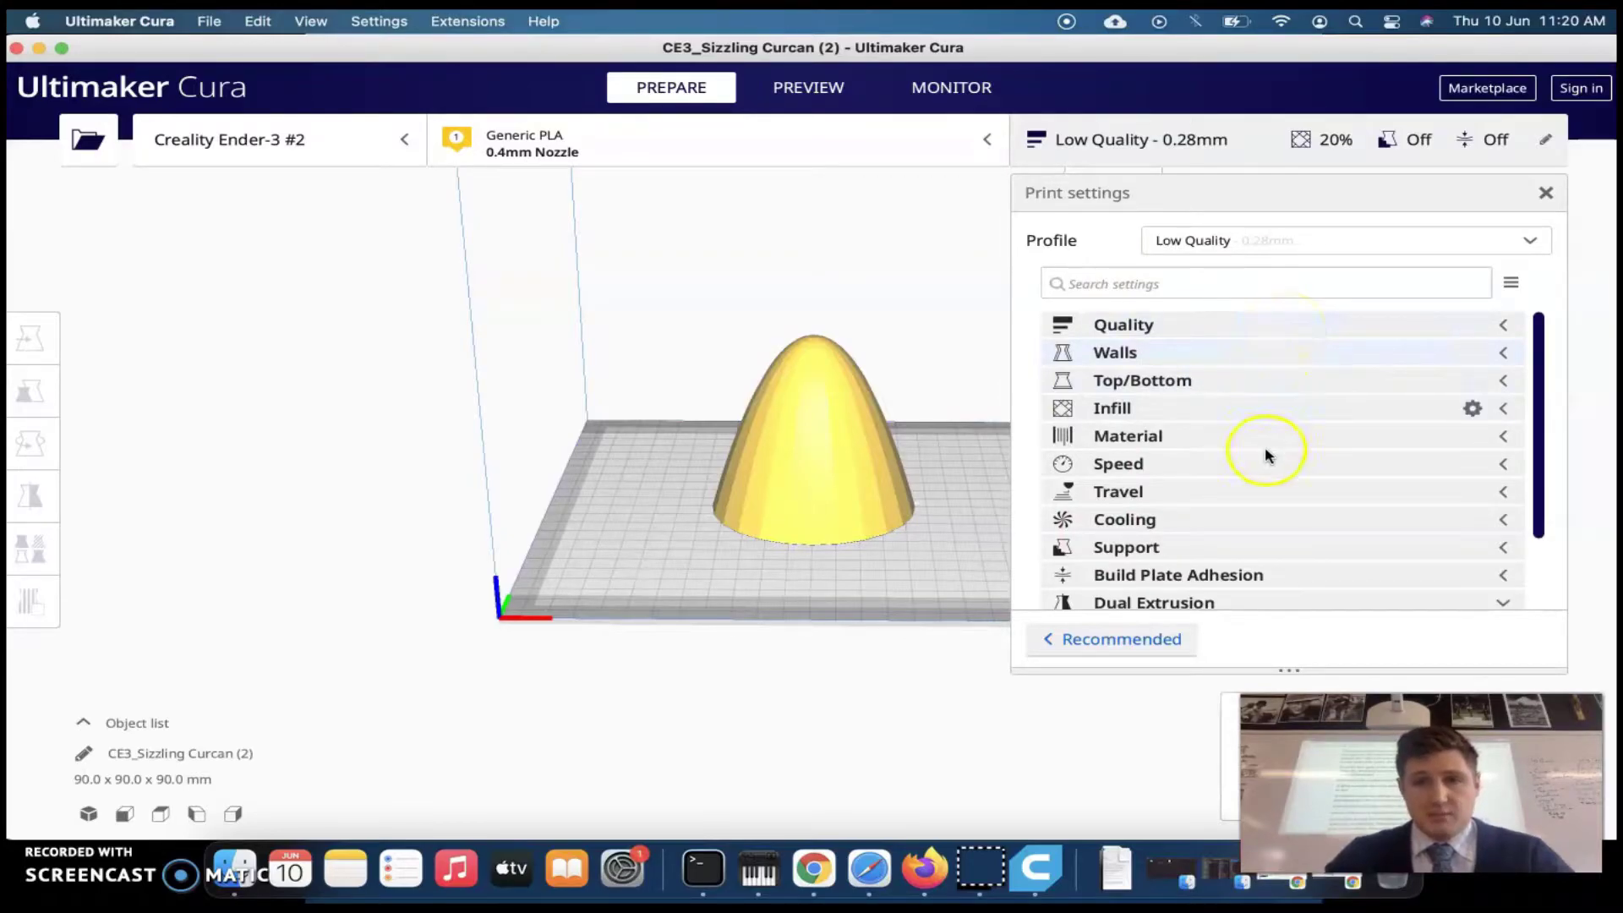
pyautogui.scroll(-3, 1266, 463)
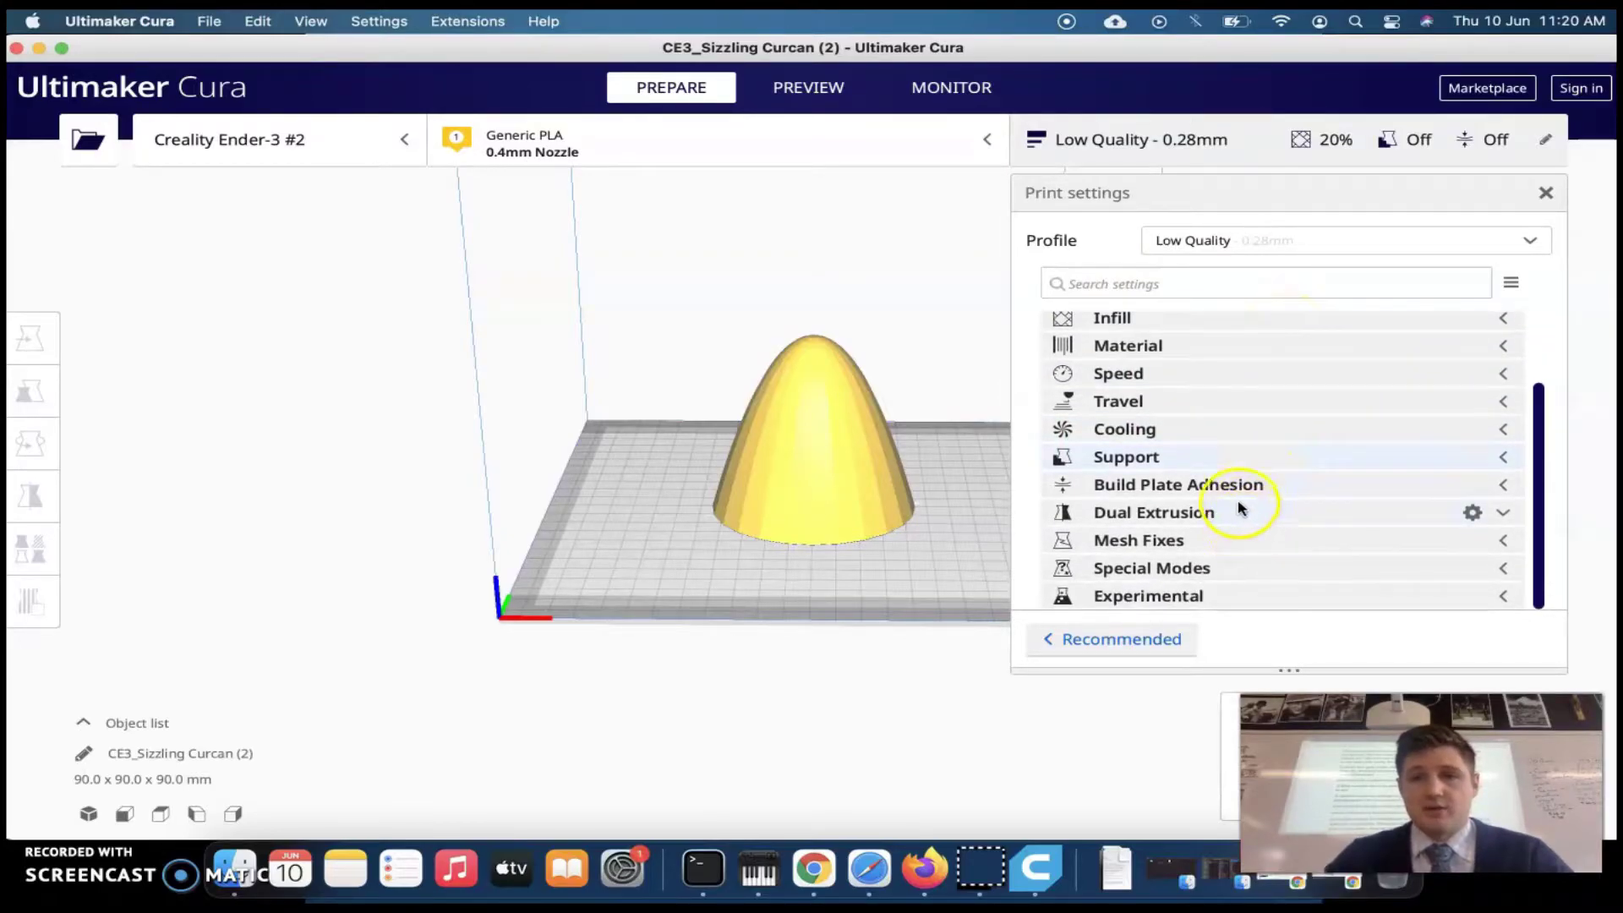
# Enable Generate Support in the Support category and keep Zig Zag as the support pattern.
pyautogui.click(1216, 458)
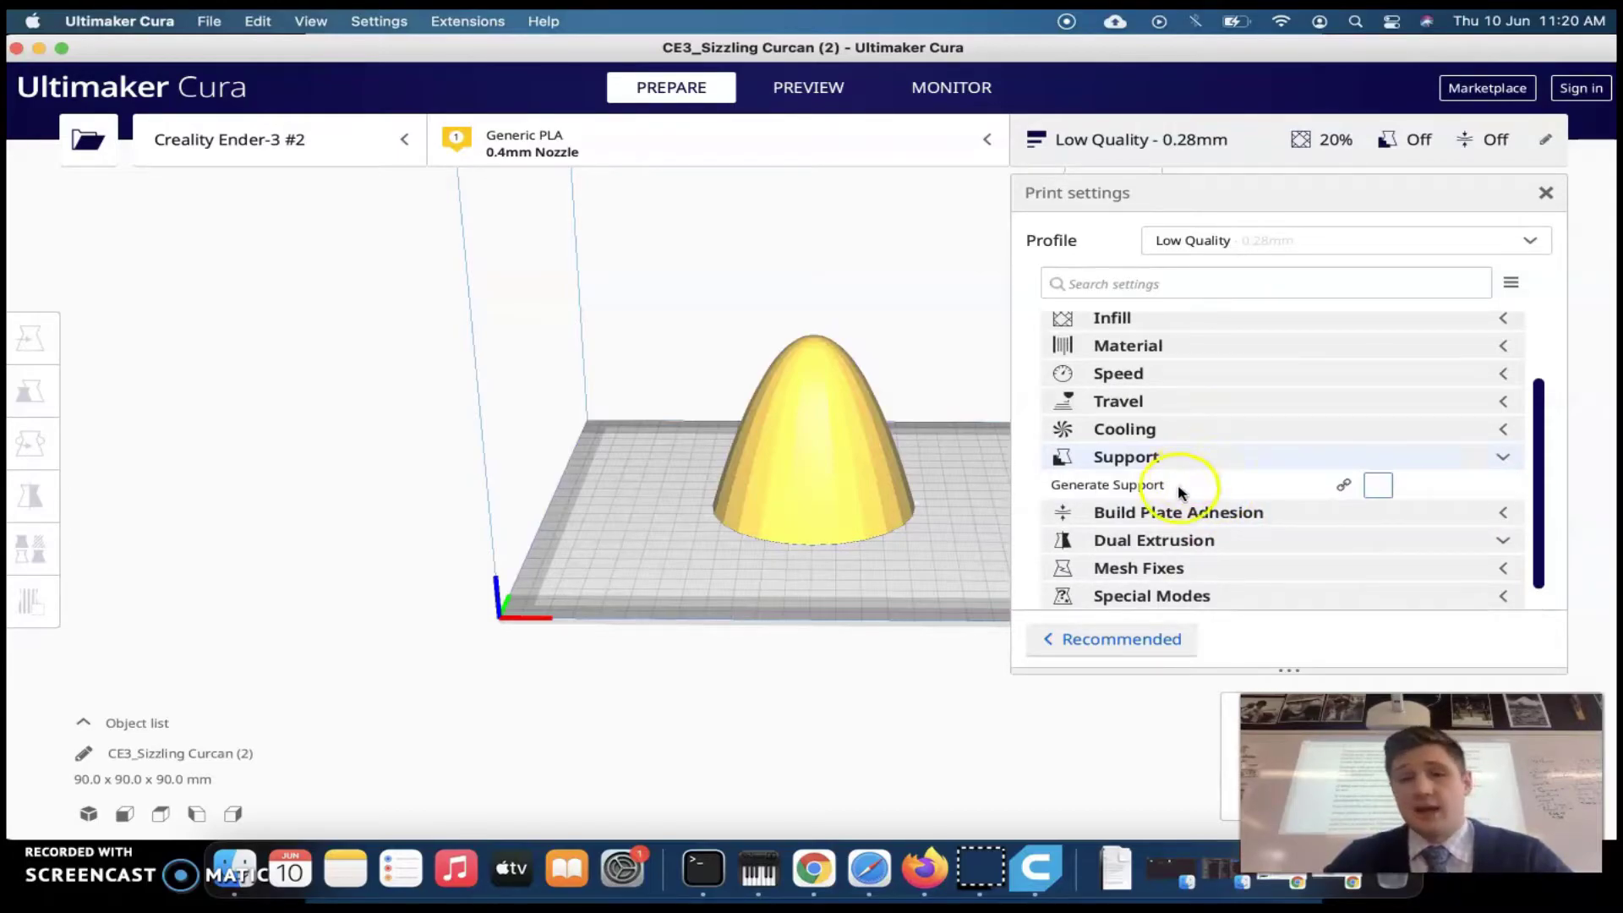
pyautogui.click(1377, 486)
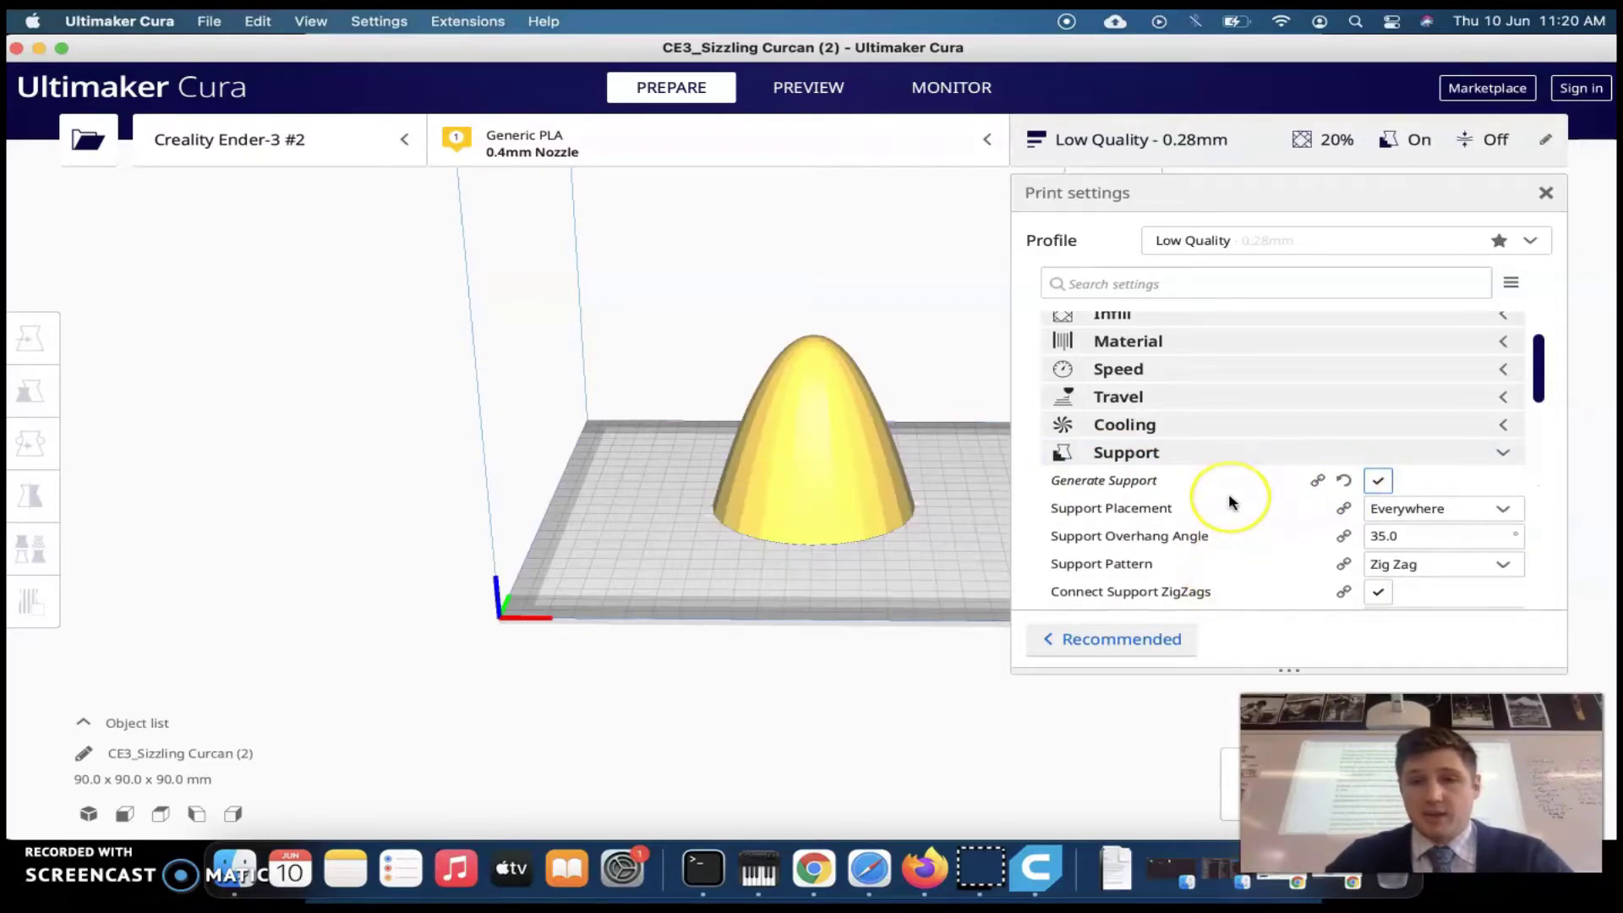
pyautogui.scroll(-2, 1230, 501)
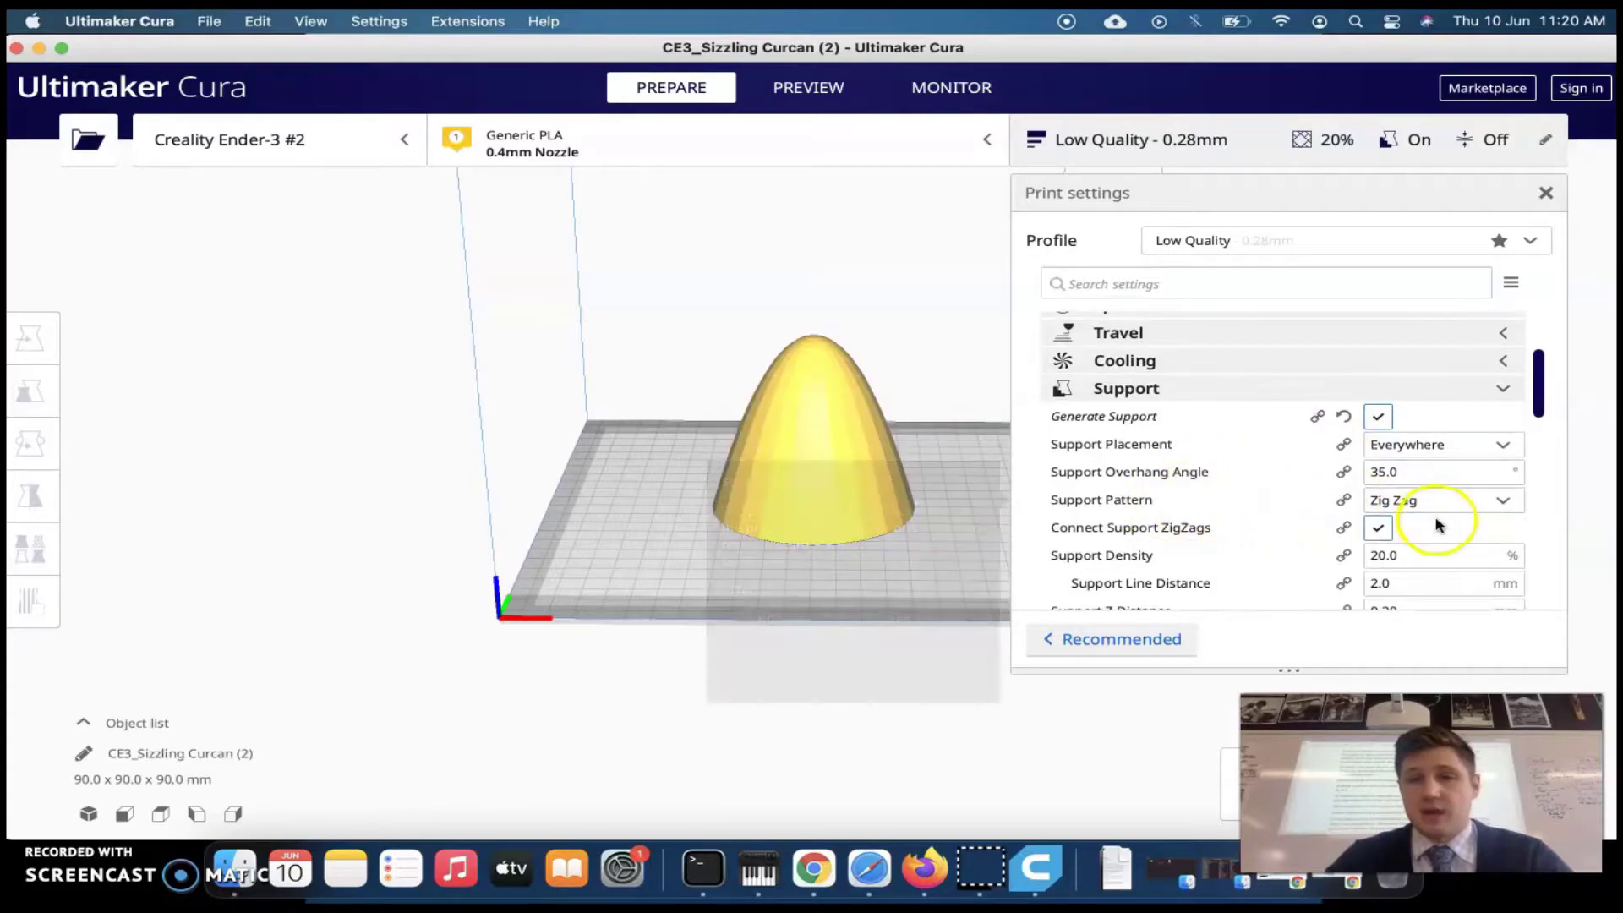
pyautogui.click(1445, 501)
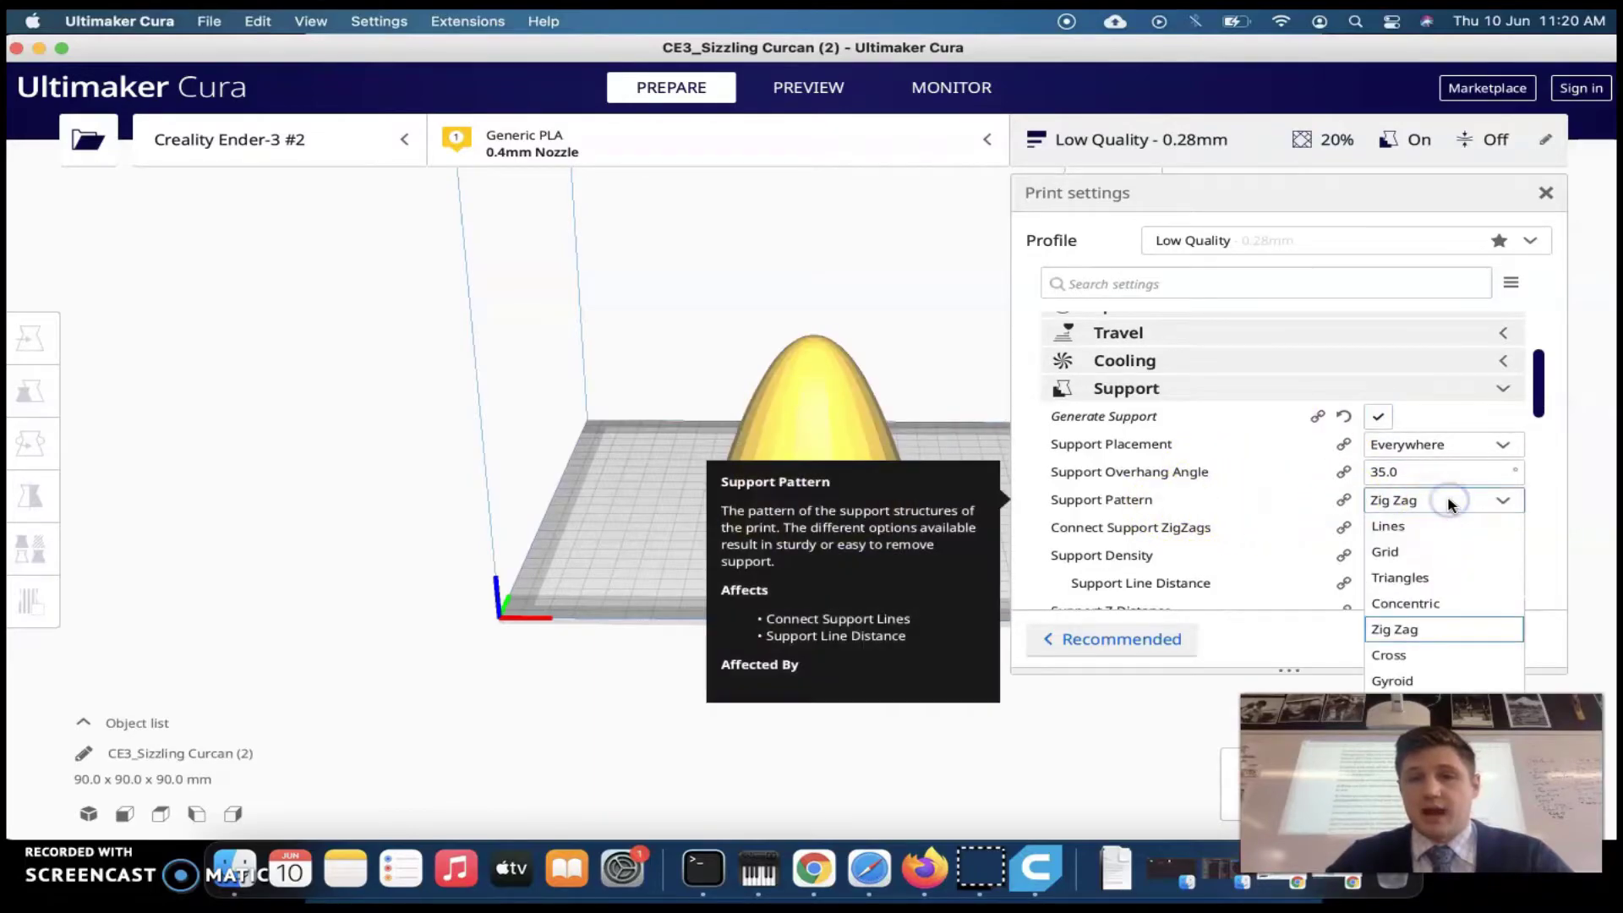
pyautogui.click(1431, 628)
pyautogui.scroll(-1, 1242, 525)
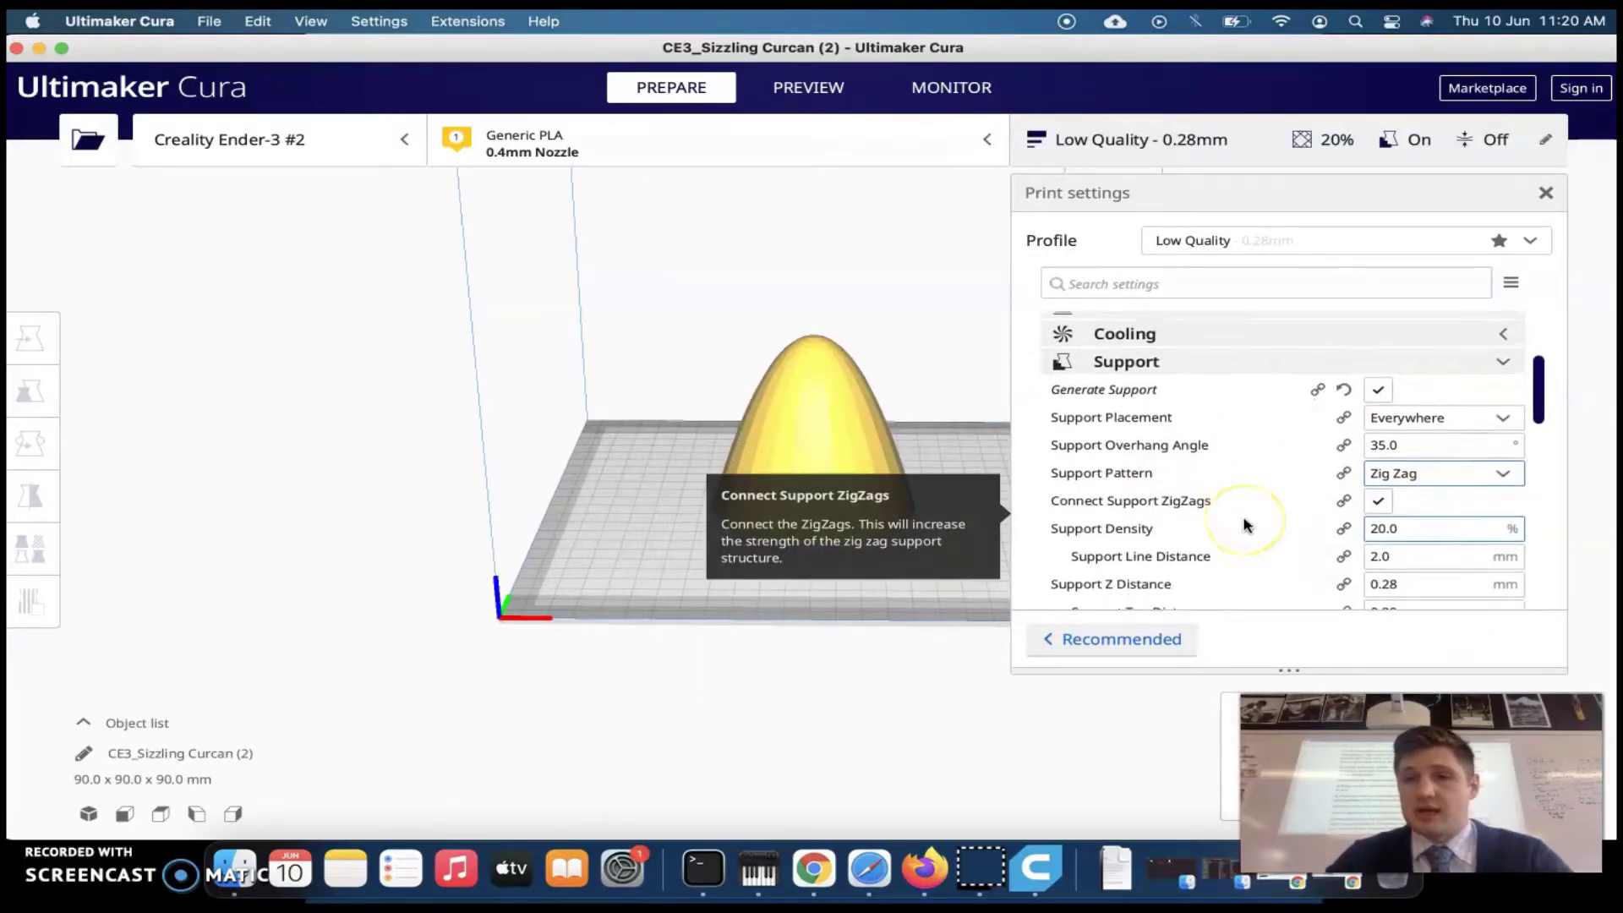
# Look through the remaining support settings down to Use Towers and collapse the Support category.
pyautogui.scroll(-1, 1242, 524)
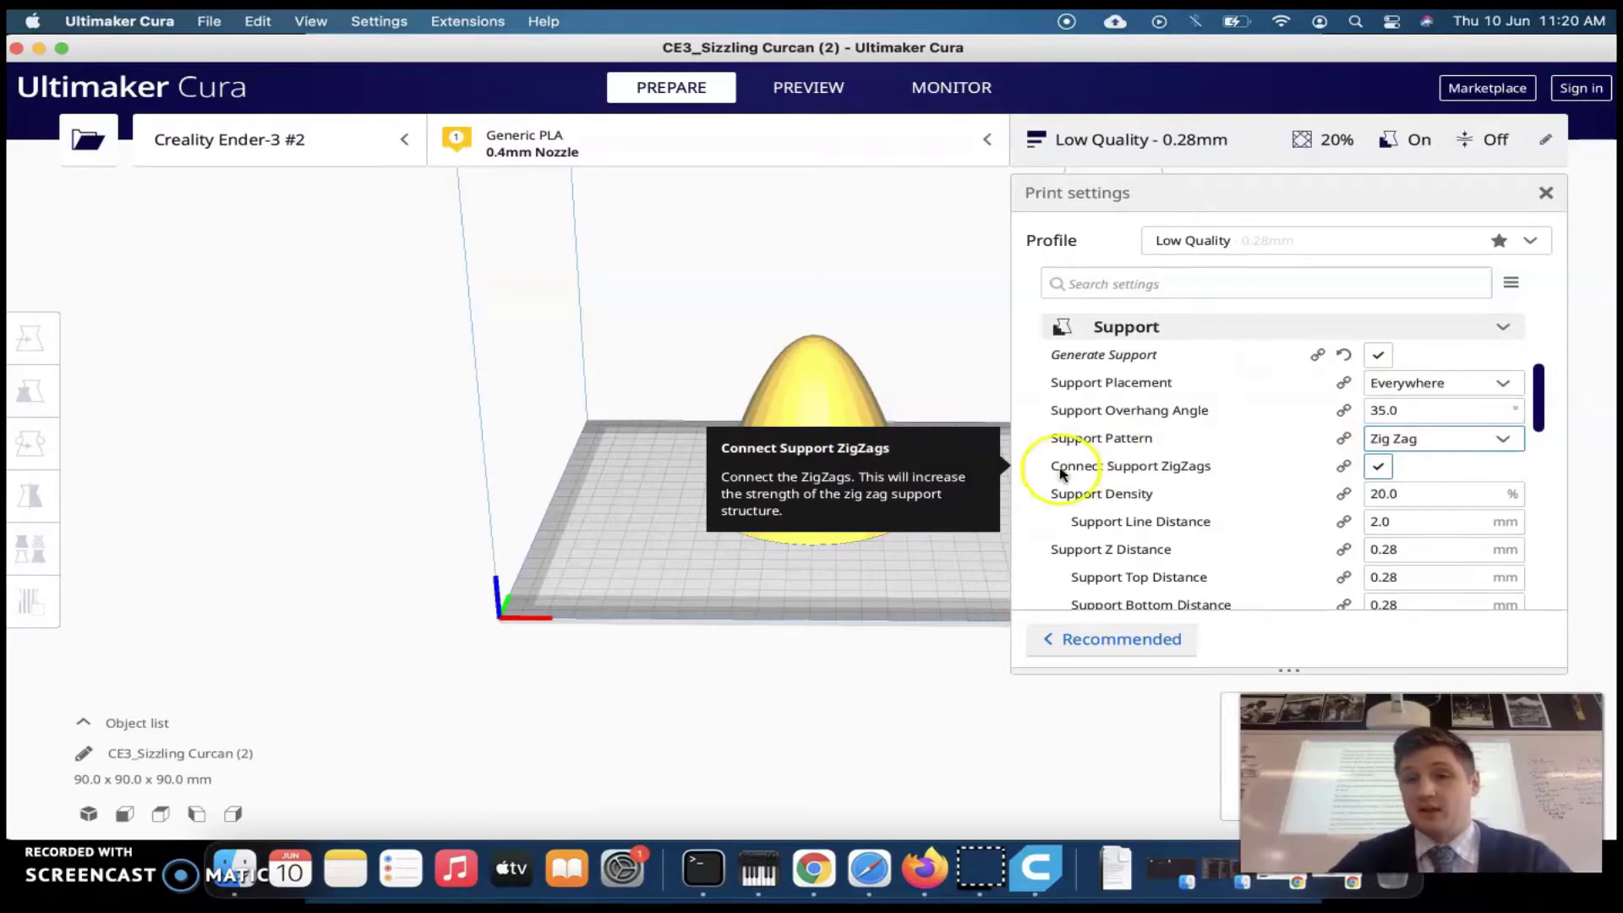
pyautogui.scroll(-4, 1137, 488)
pyautogui.scroll(-10, 1139, 490)
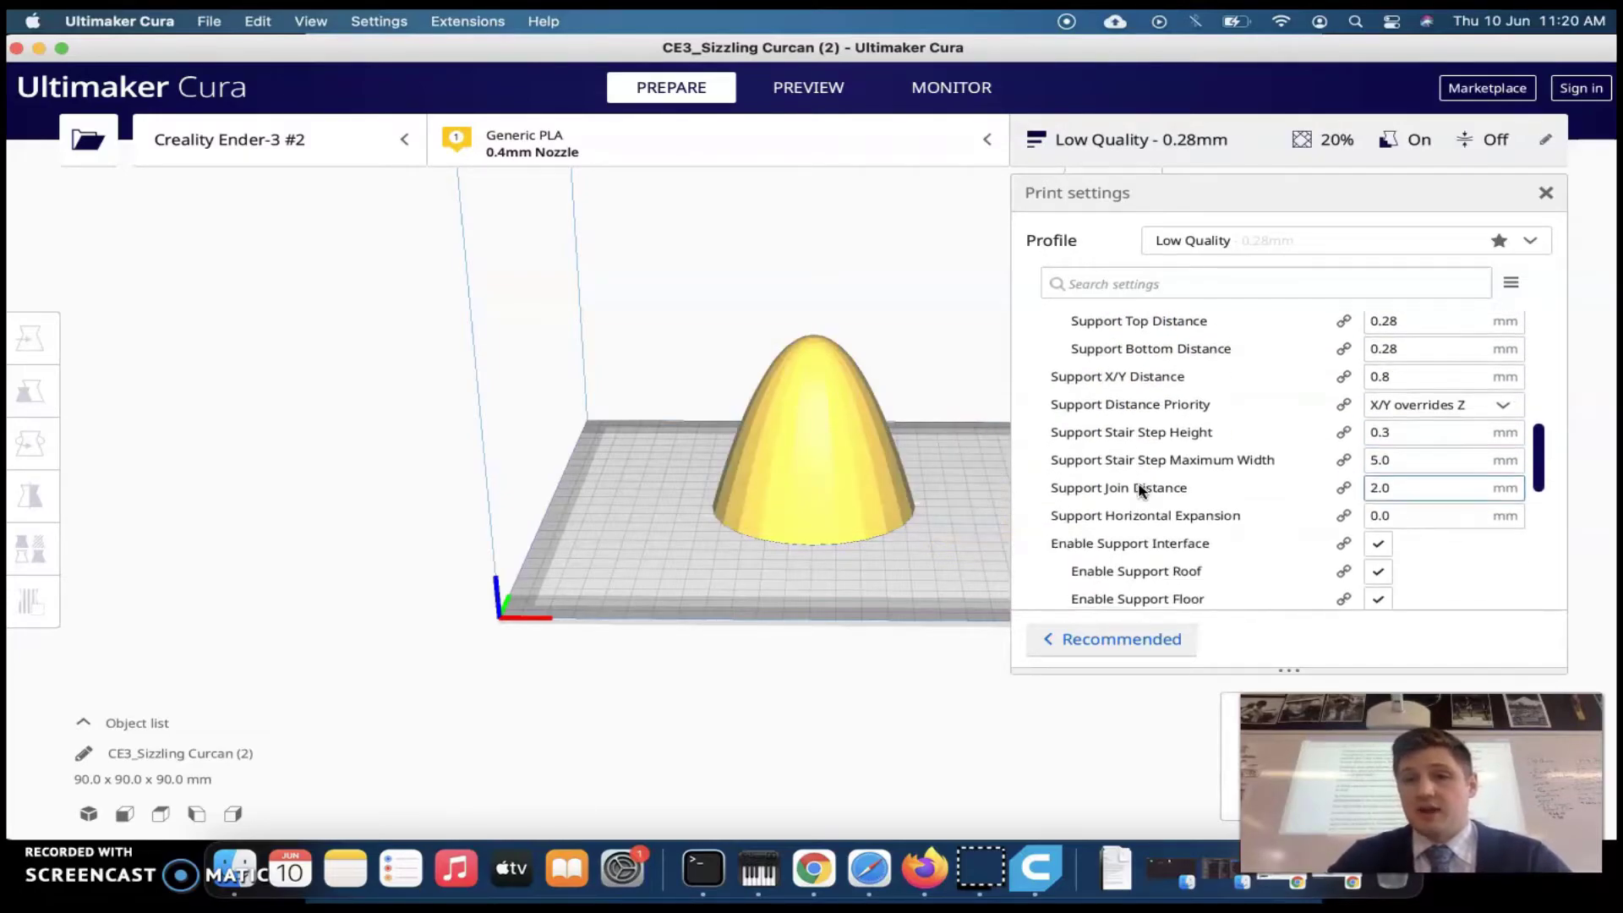
pyautogui.moveTo(1140, 490)
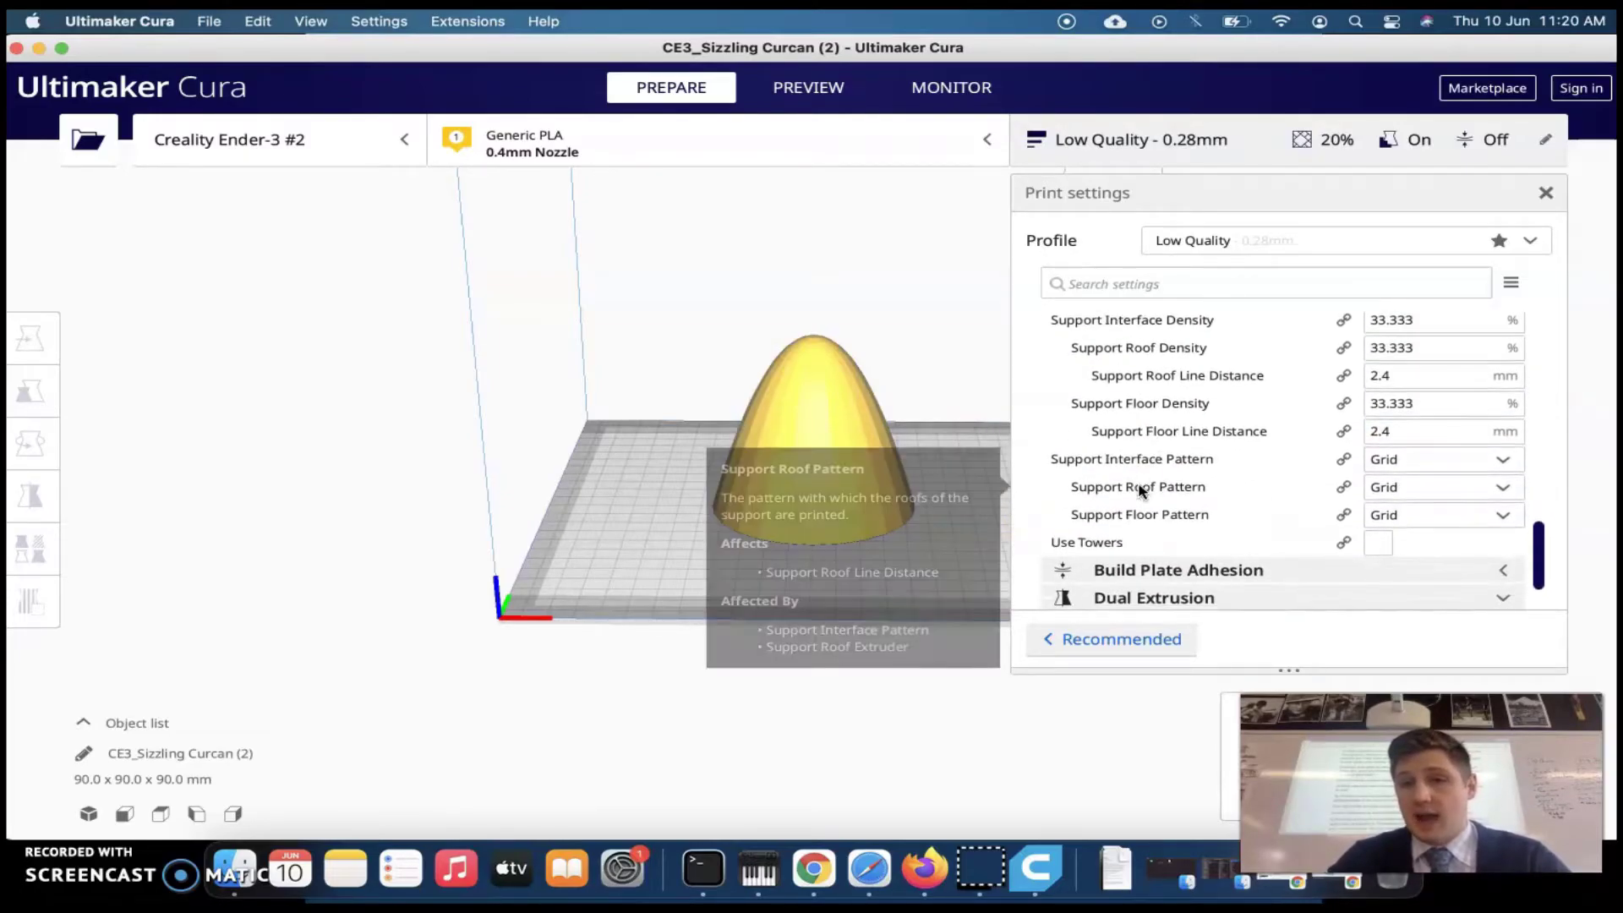
pyautogui.scroll(14, 1208, 465)
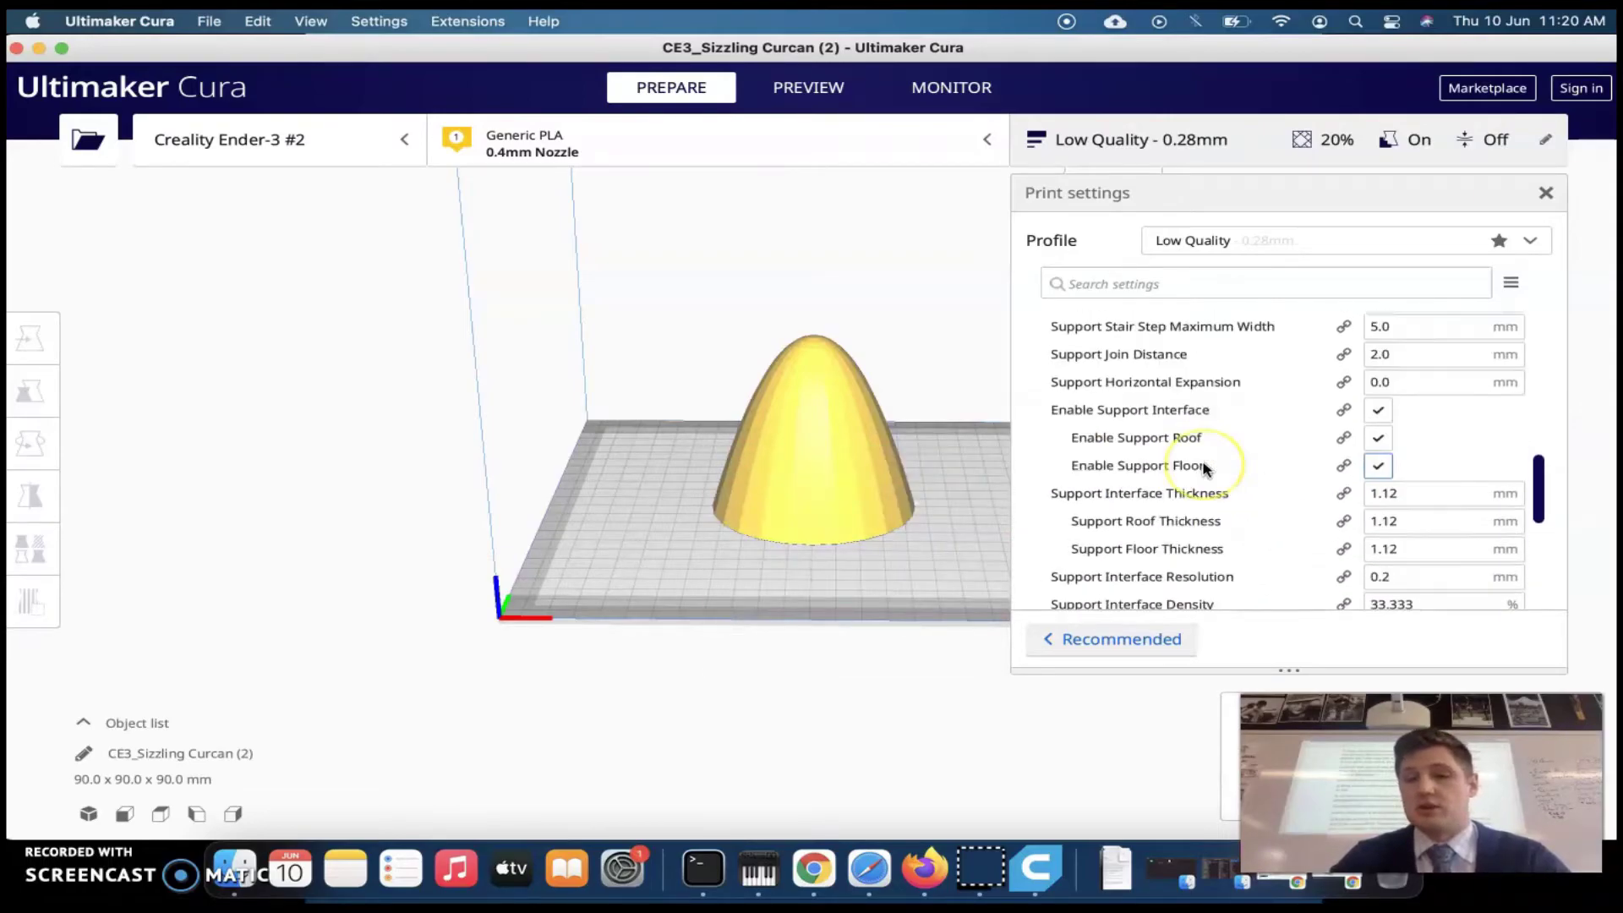
pyautogui.click(1286, 335)
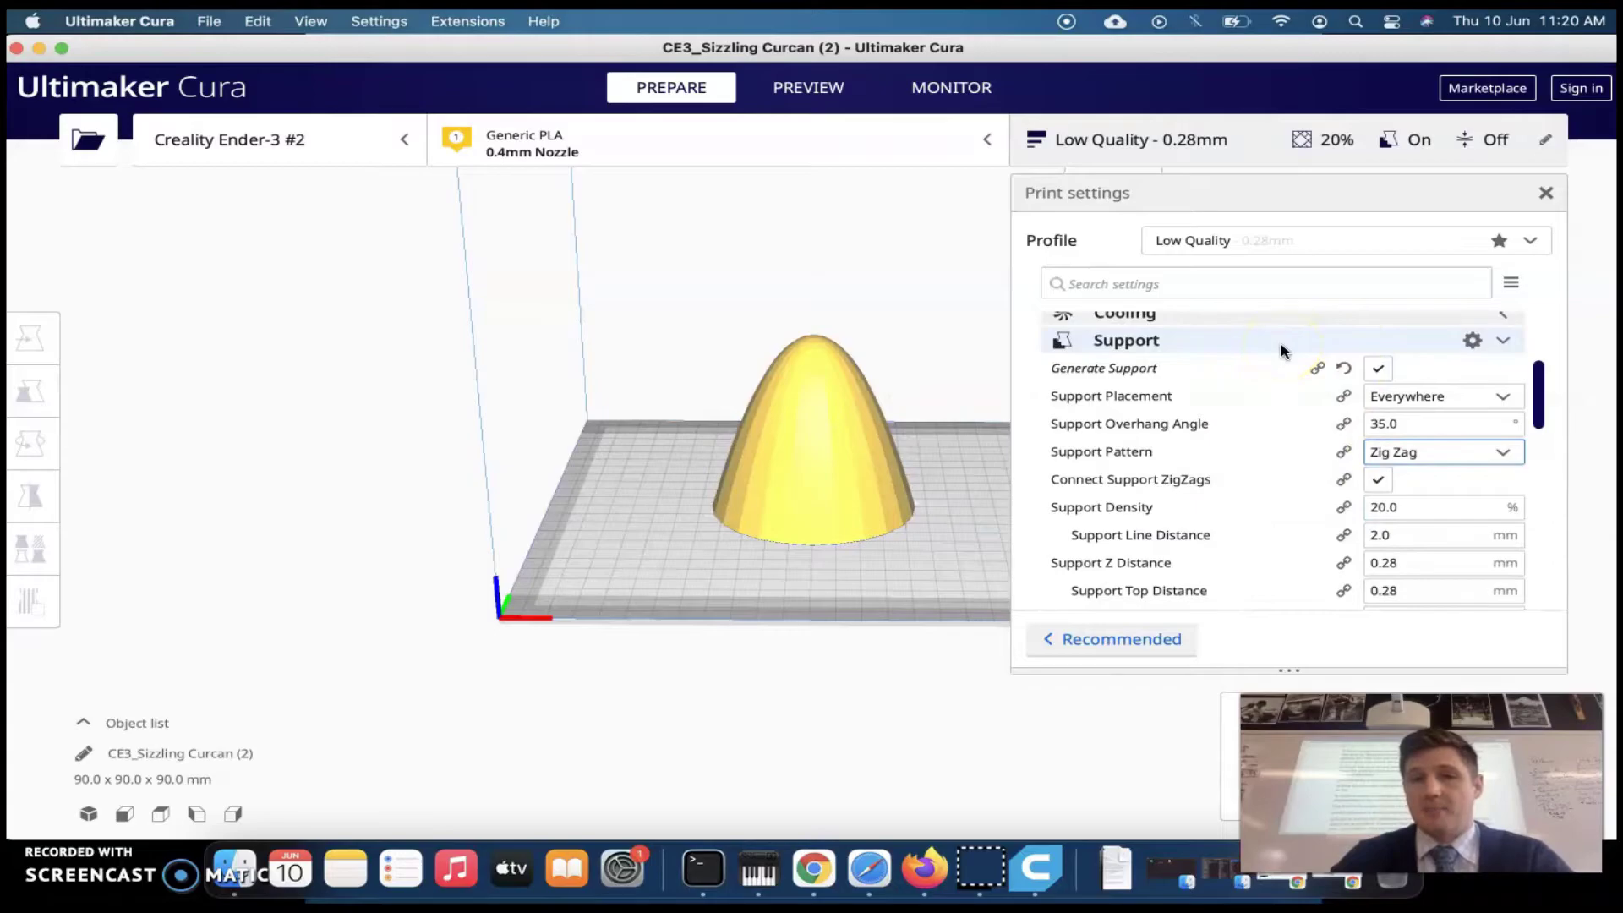
pyautogui.click(1281, 346)
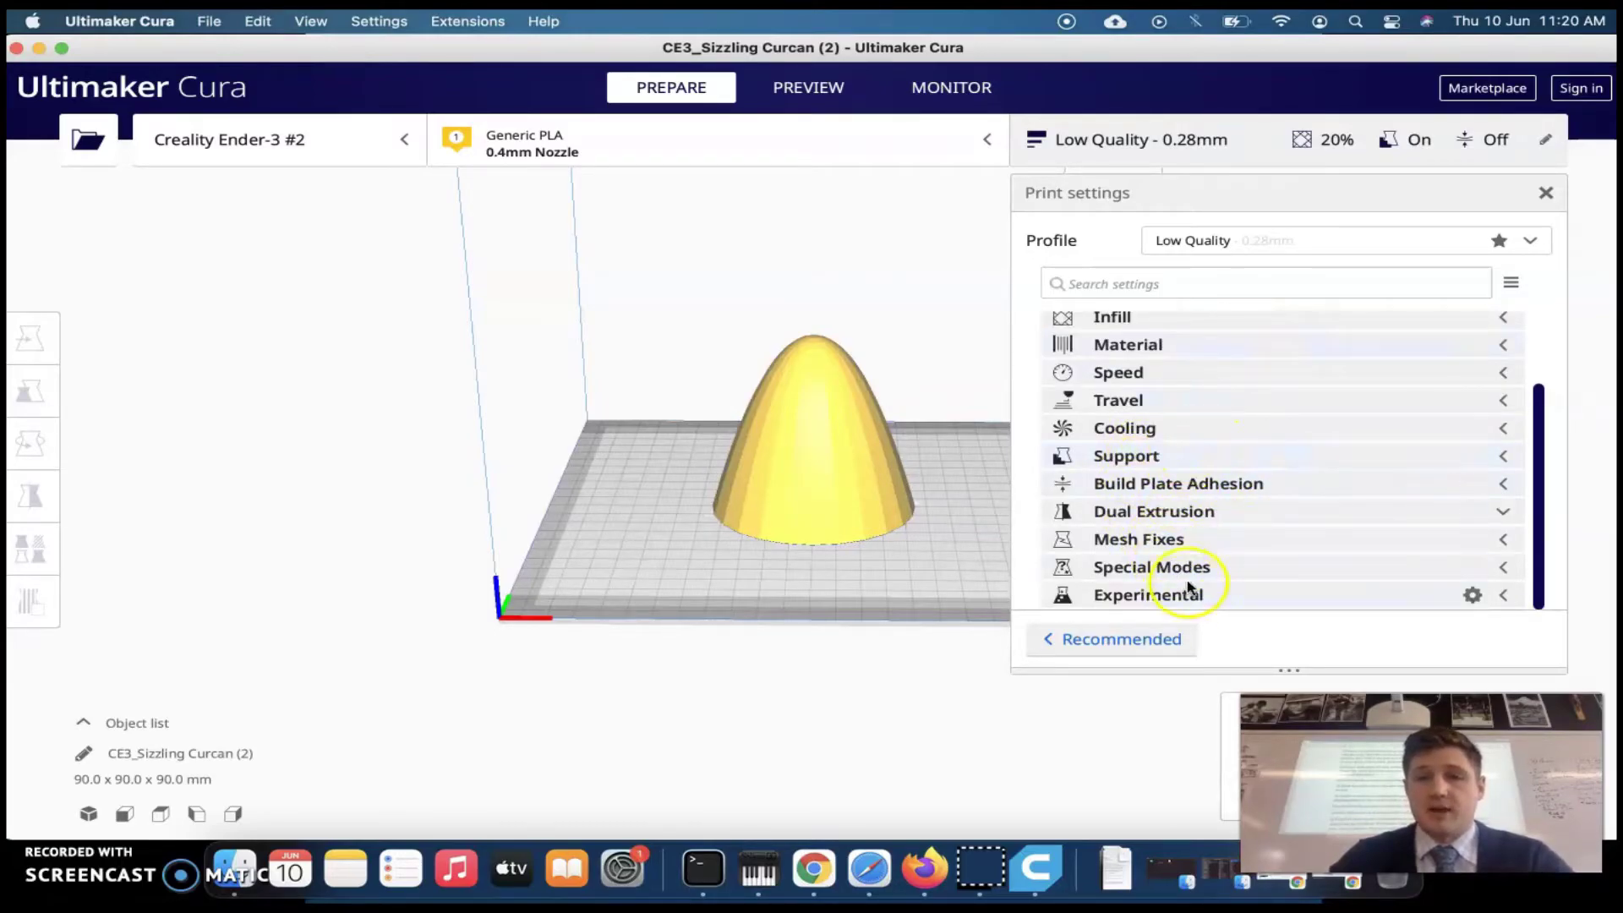
# Expand the Build Plate Adhesion category and set the adhesion type to Brim.
pyautogui.scroll(4, 1224, 462)
pyautogui.scroll(1, 1223, 461)
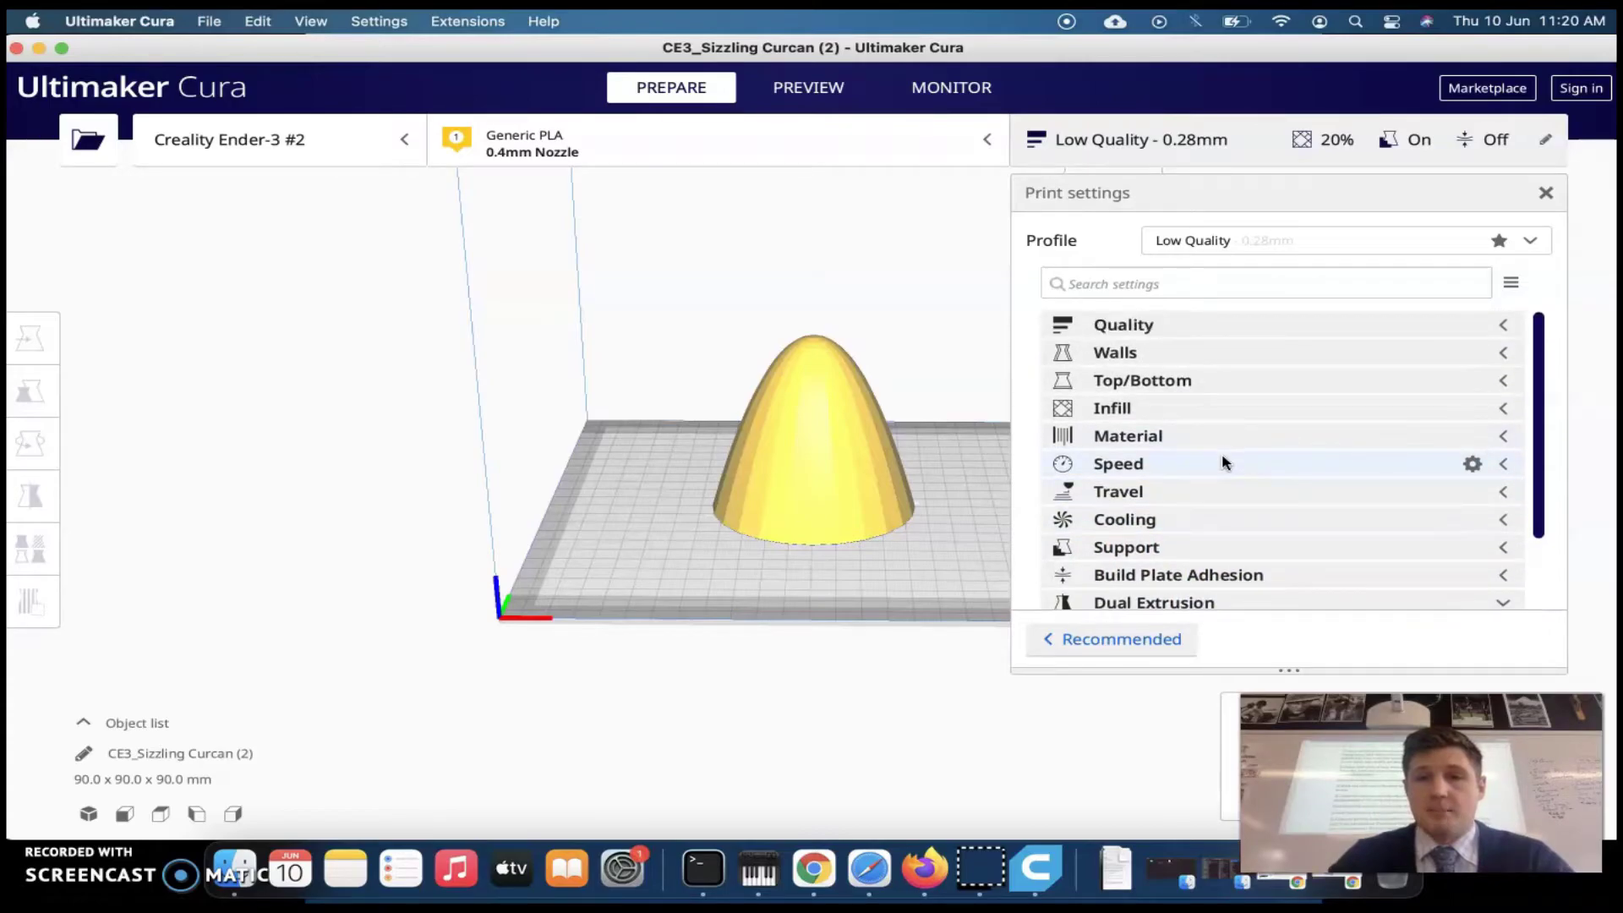
pyautogui.scroll(-1, 1188, 516)
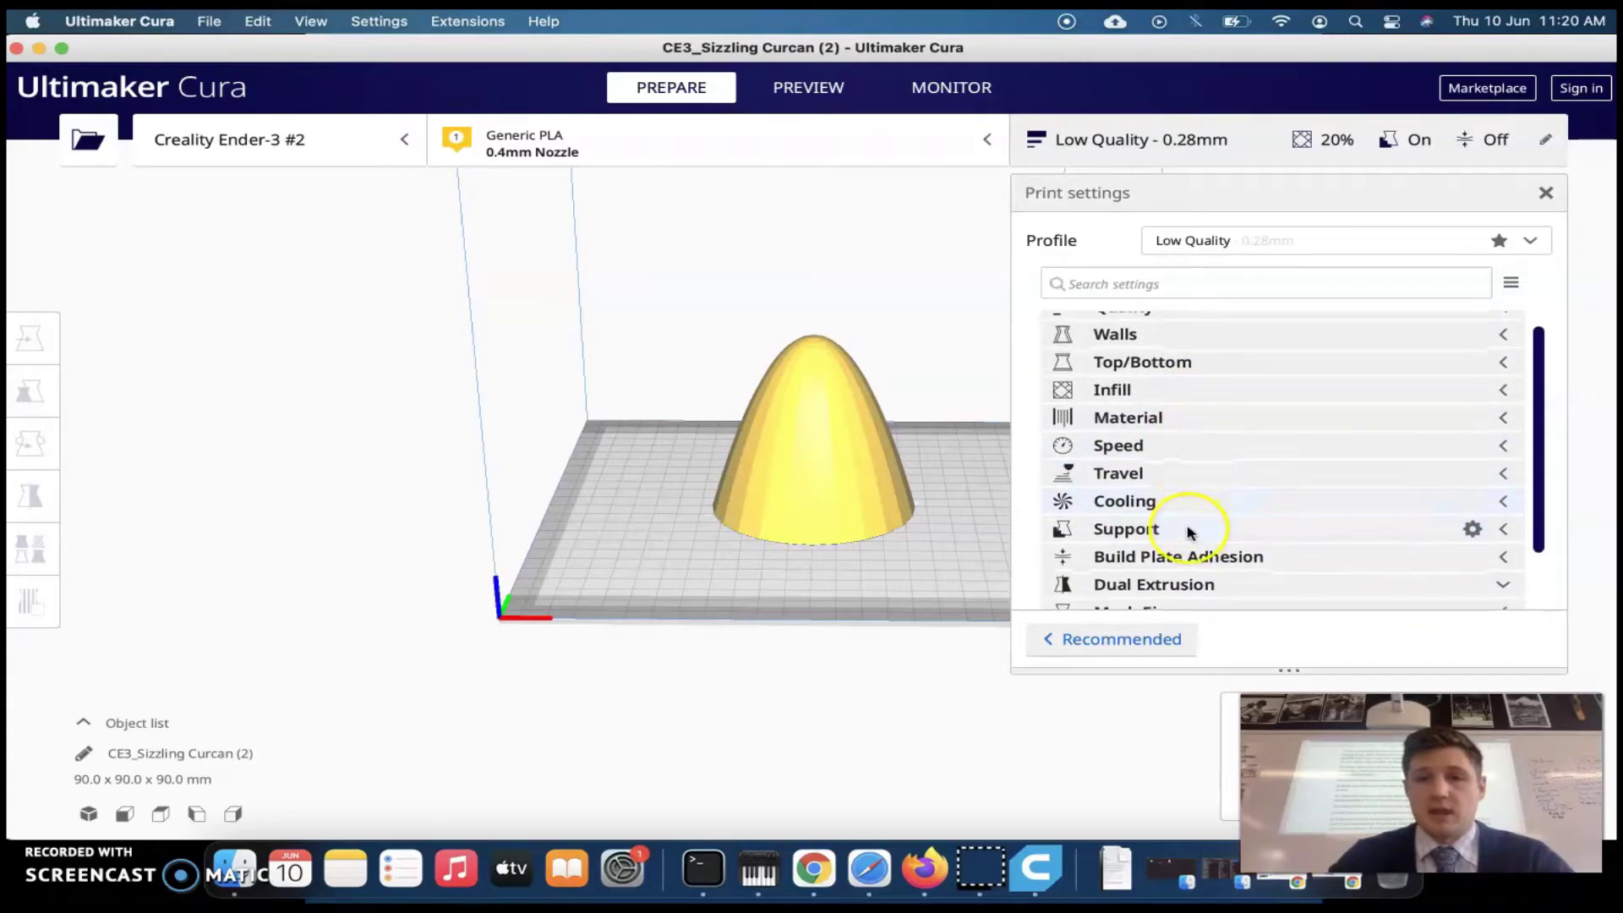
pyautogui.click(1272, 558)
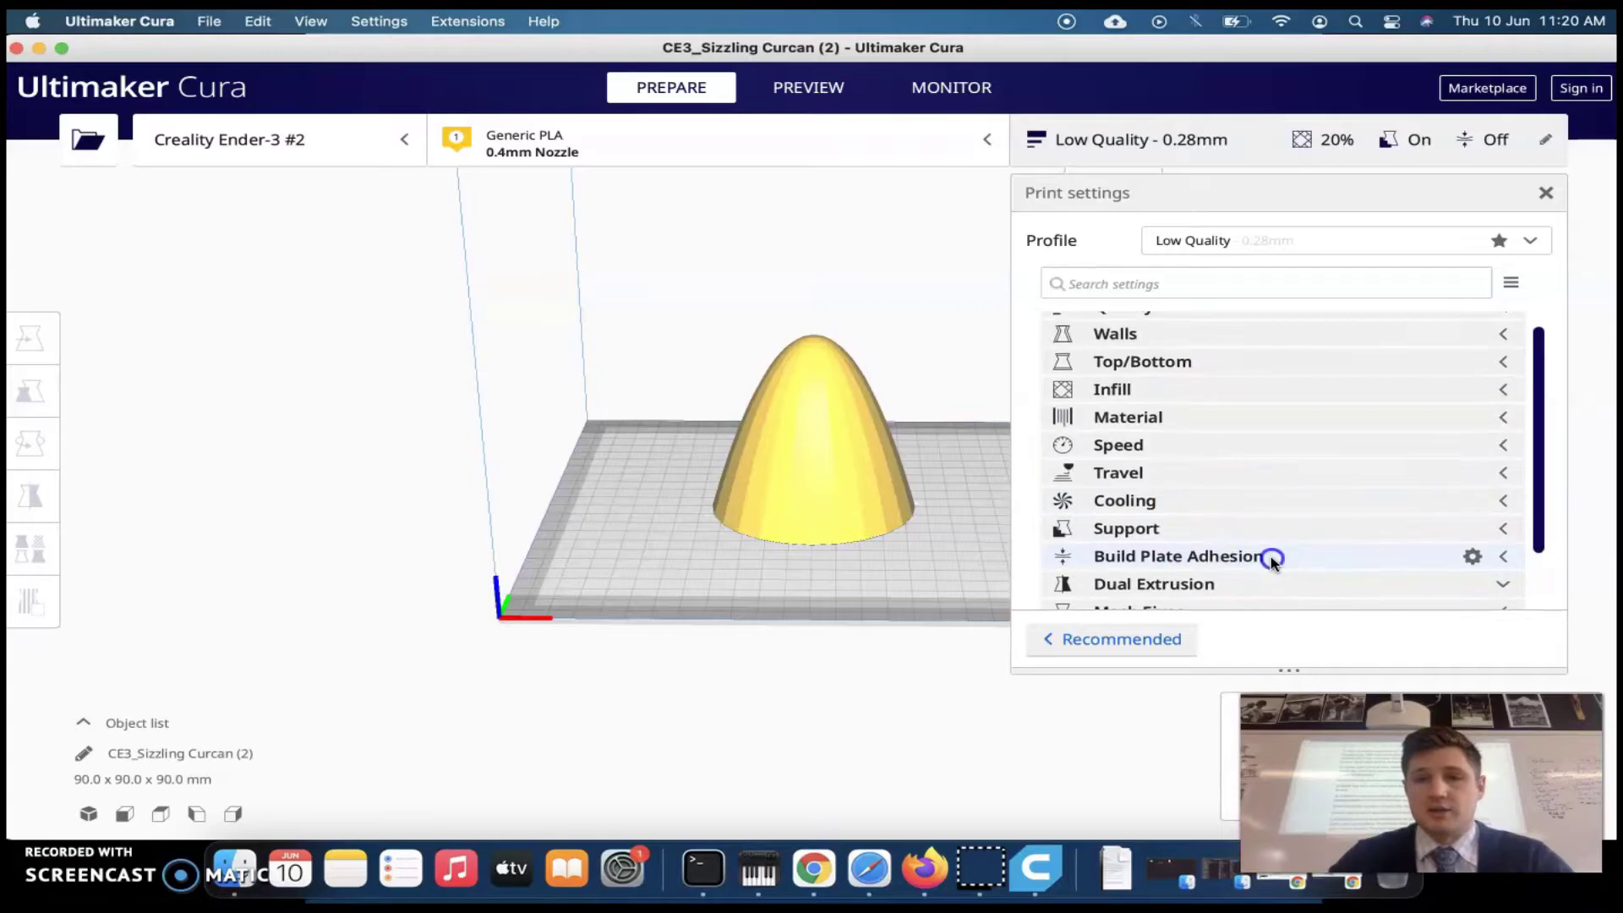
pyautogui.scroll(-3, 1223, 561)
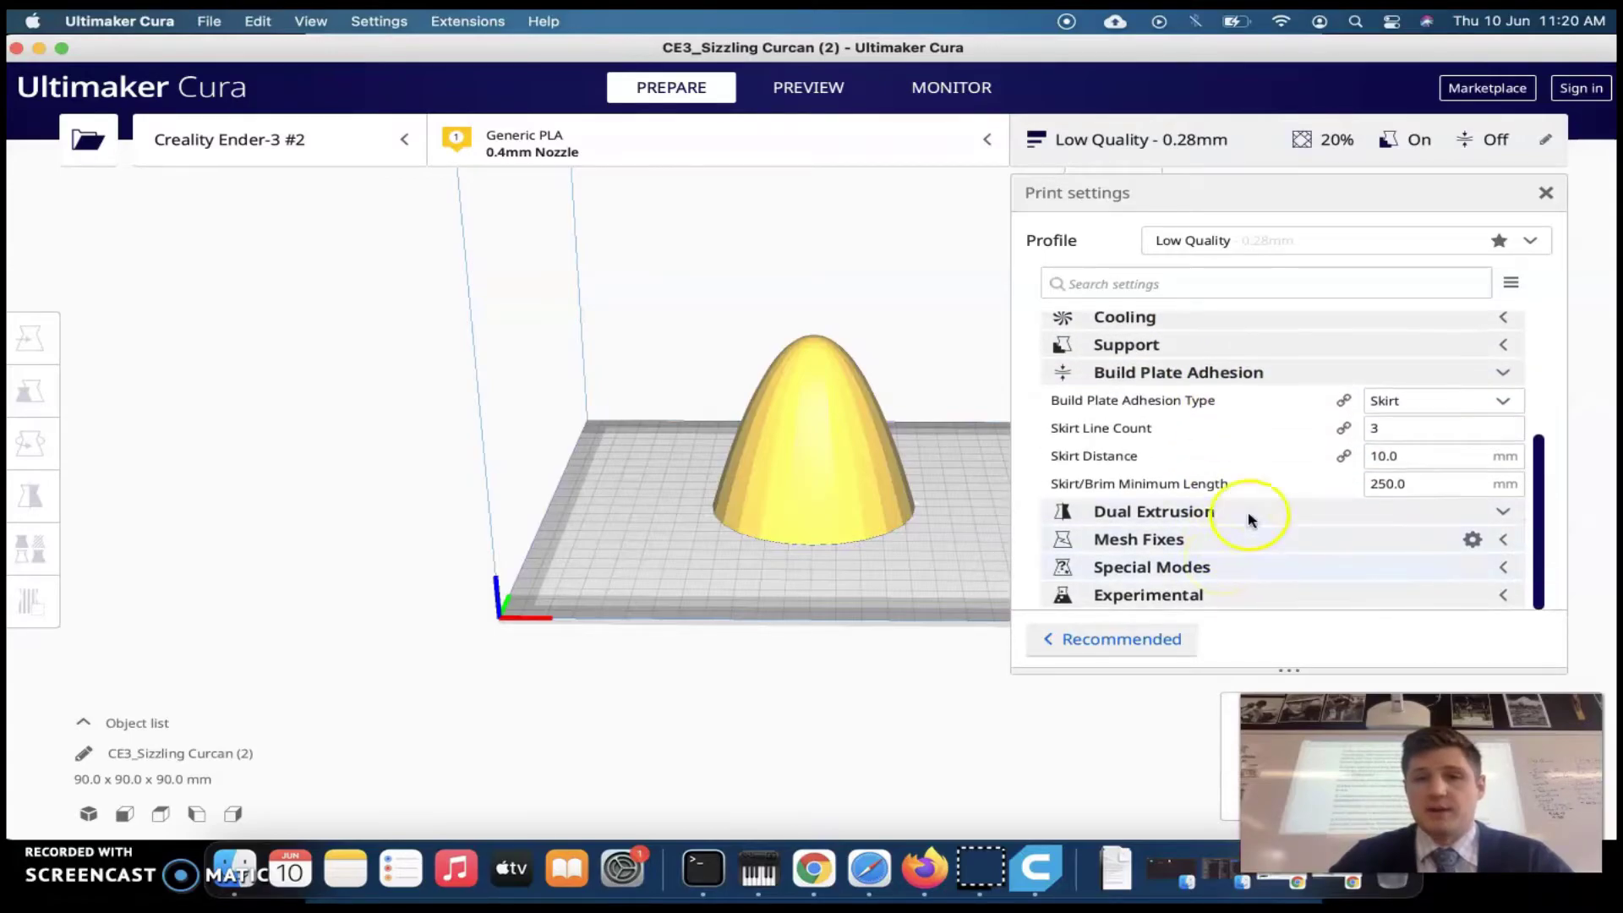
pyautogui.click(1430, 402)
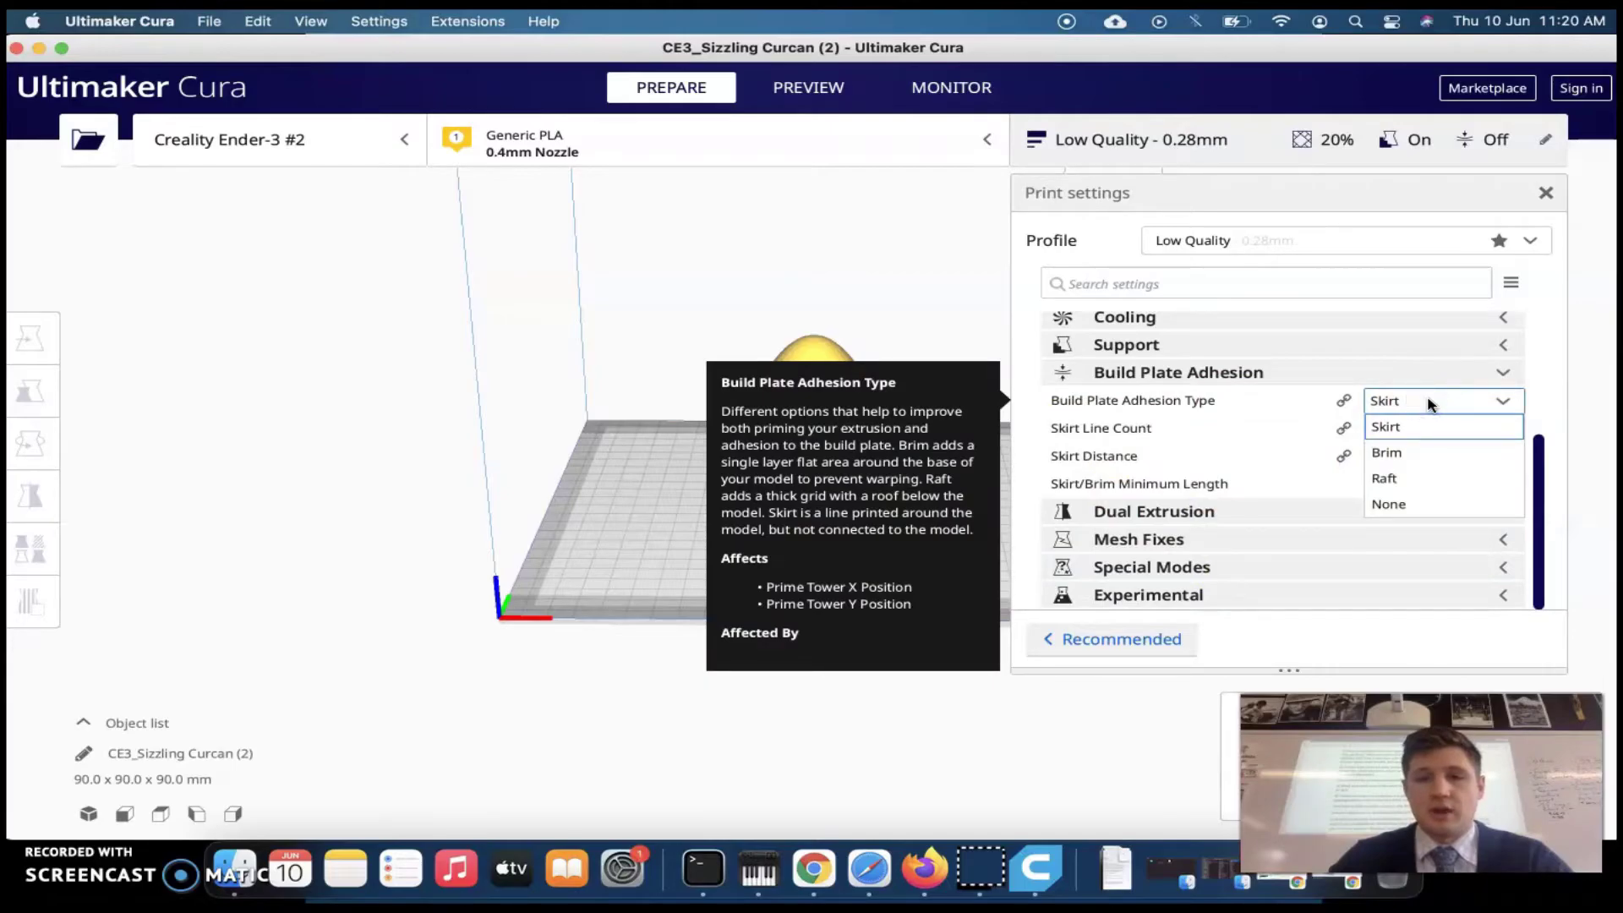
pyautogui.click(1410, 448)
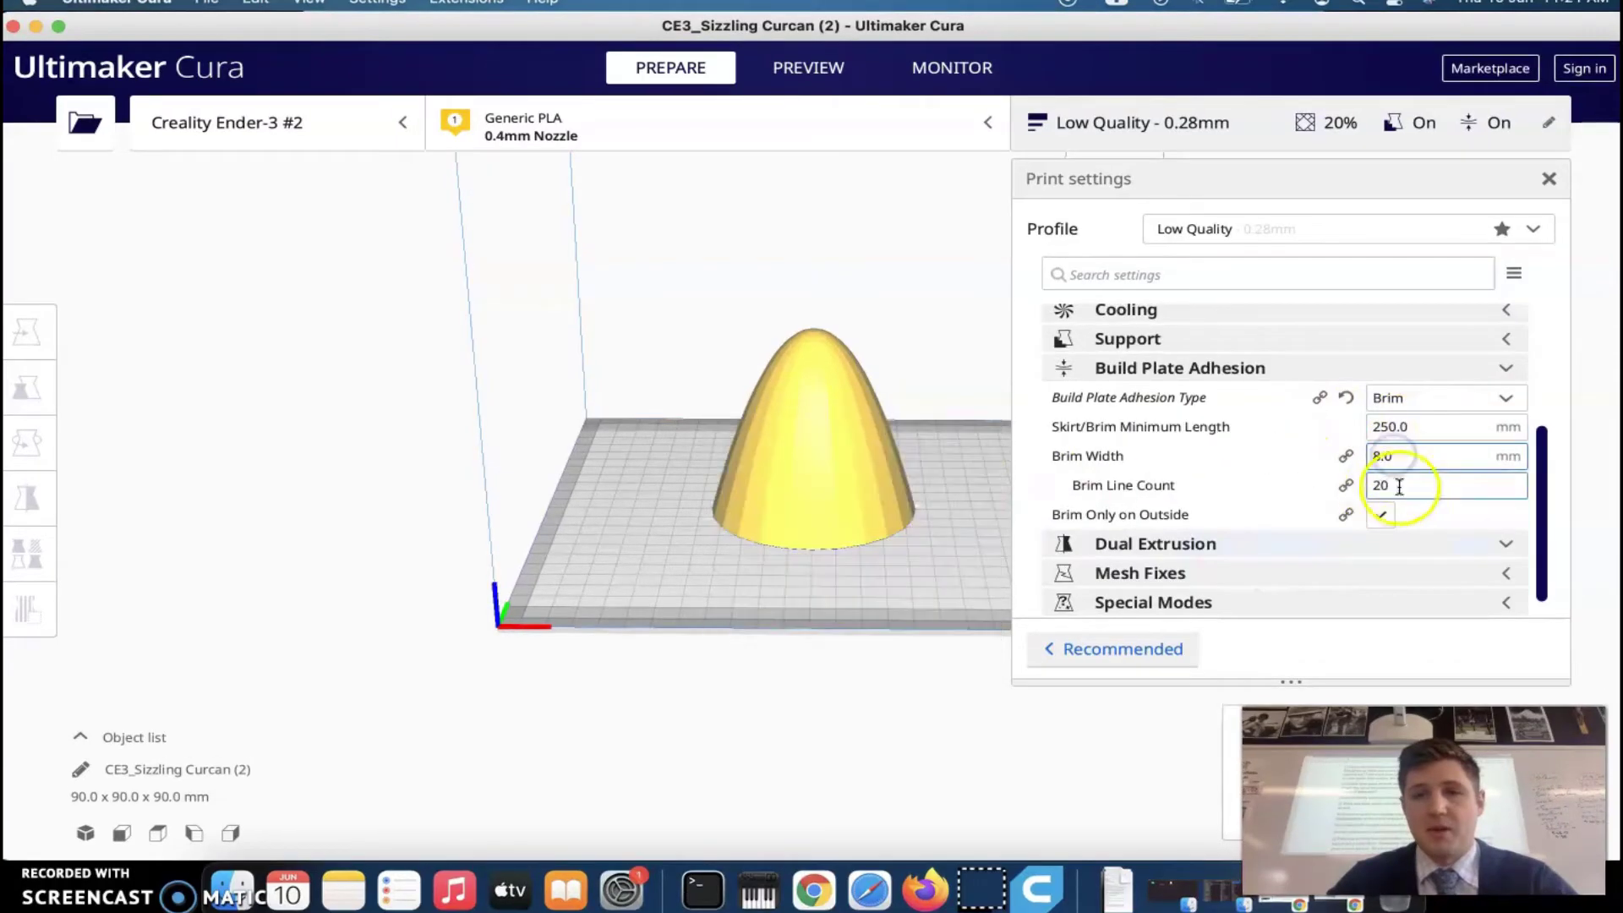
# Check the Brim Width field, keep it at 8 mm, and collapse the Build Plate Adhesion category.
pyautogui.click(1375, 454)
pyautogui.doubleClick(1375, 455)
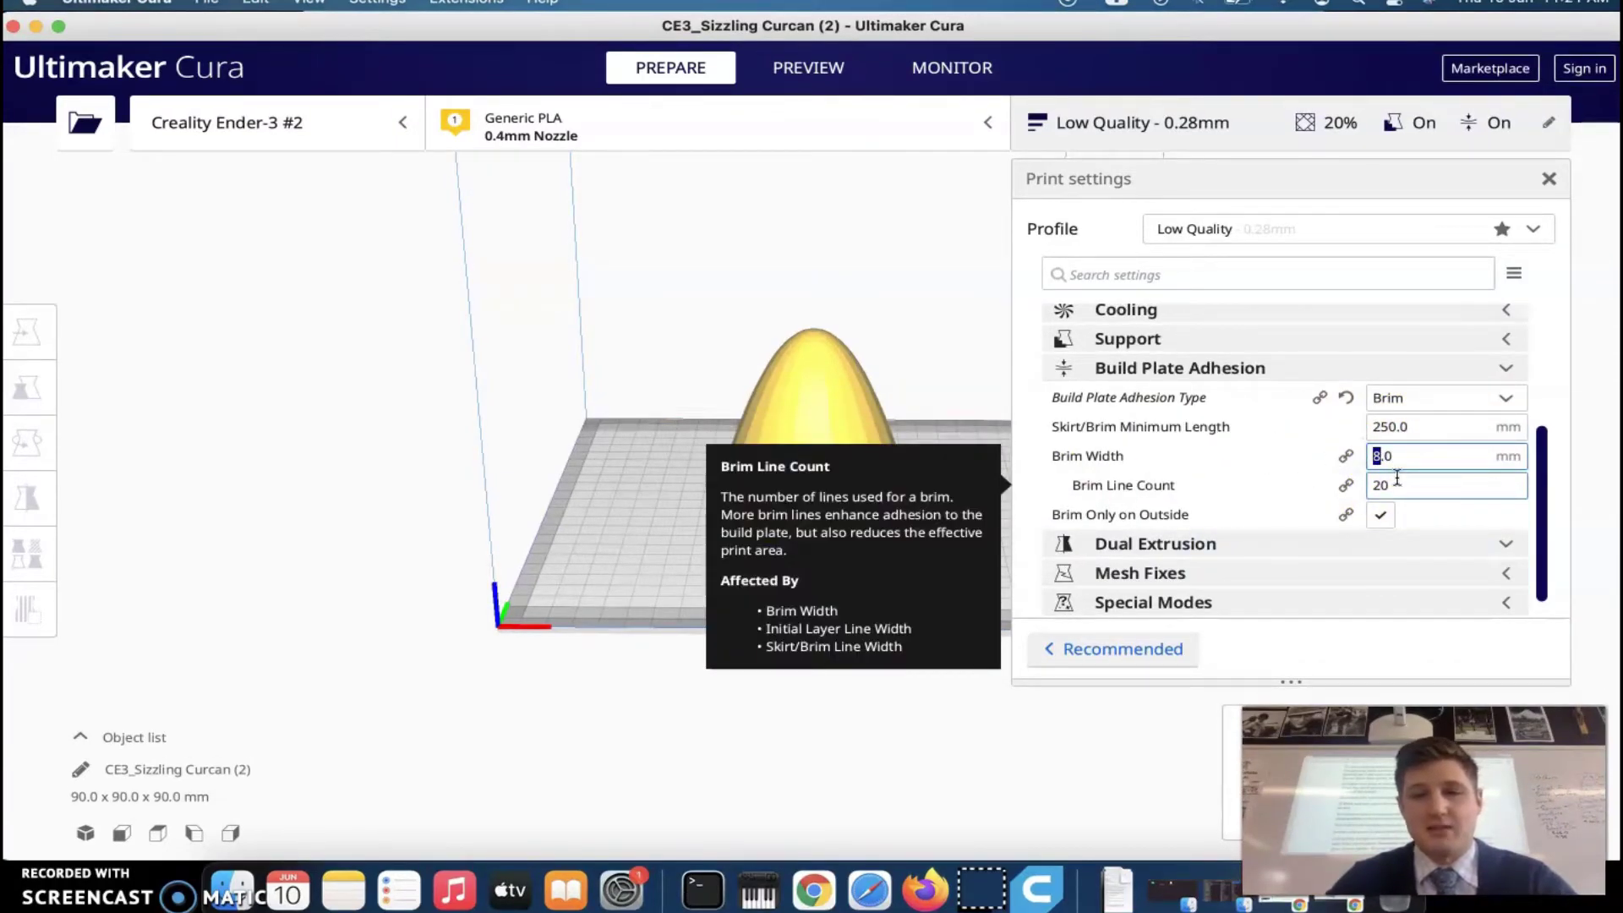
pyautogui.write('3')
pyautogui.click(1412, 454)
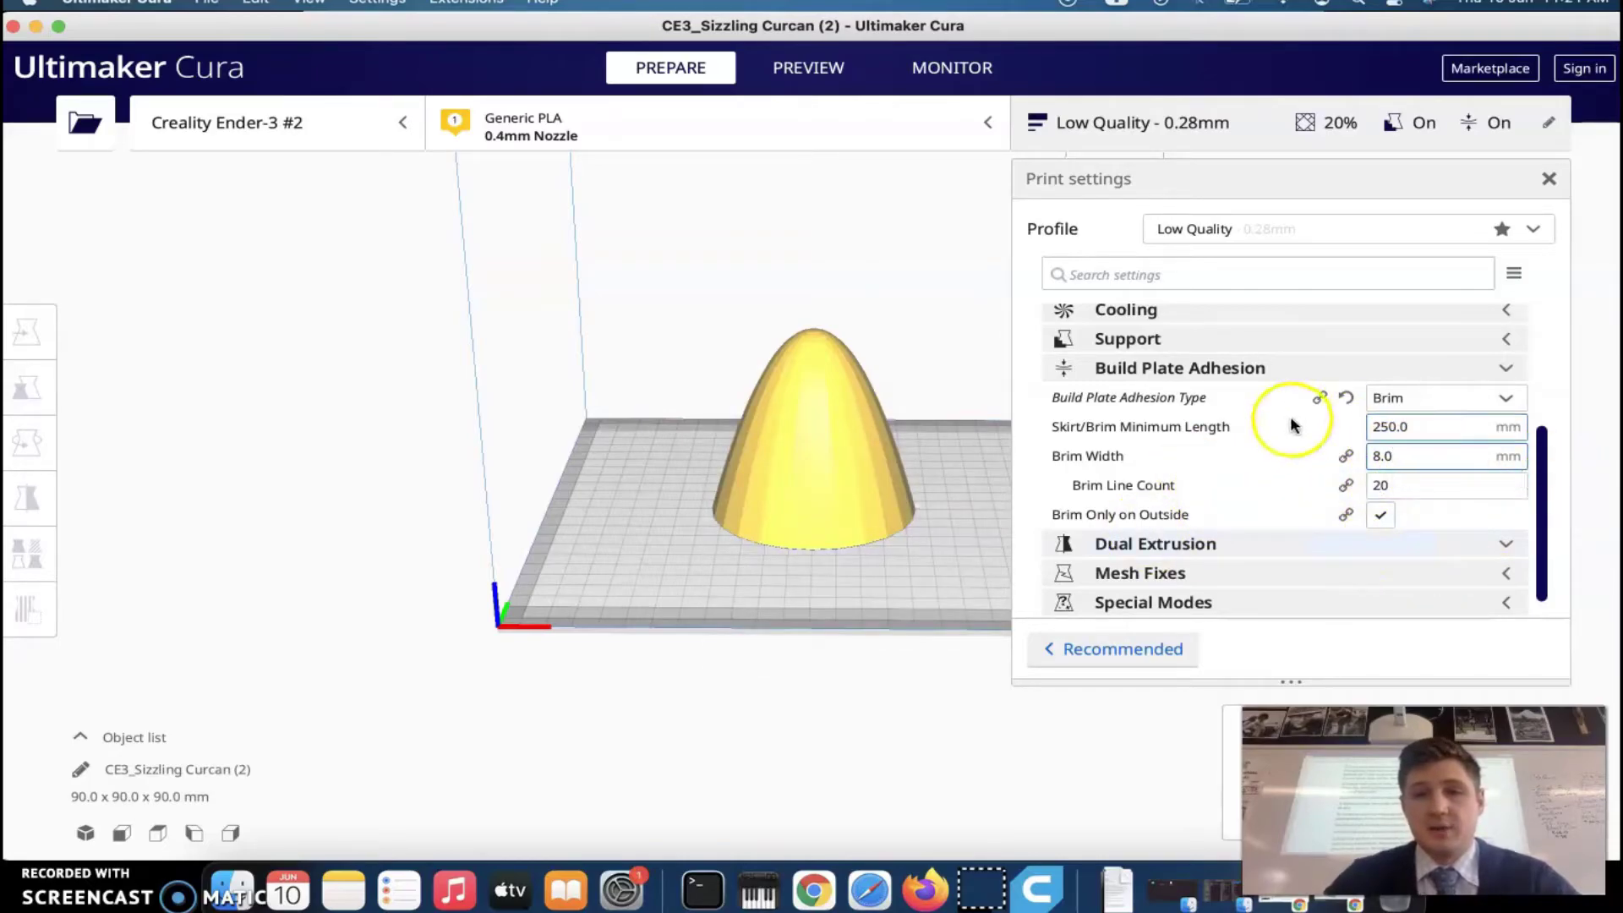
pyautogui.scroll(5, 1390, 321)
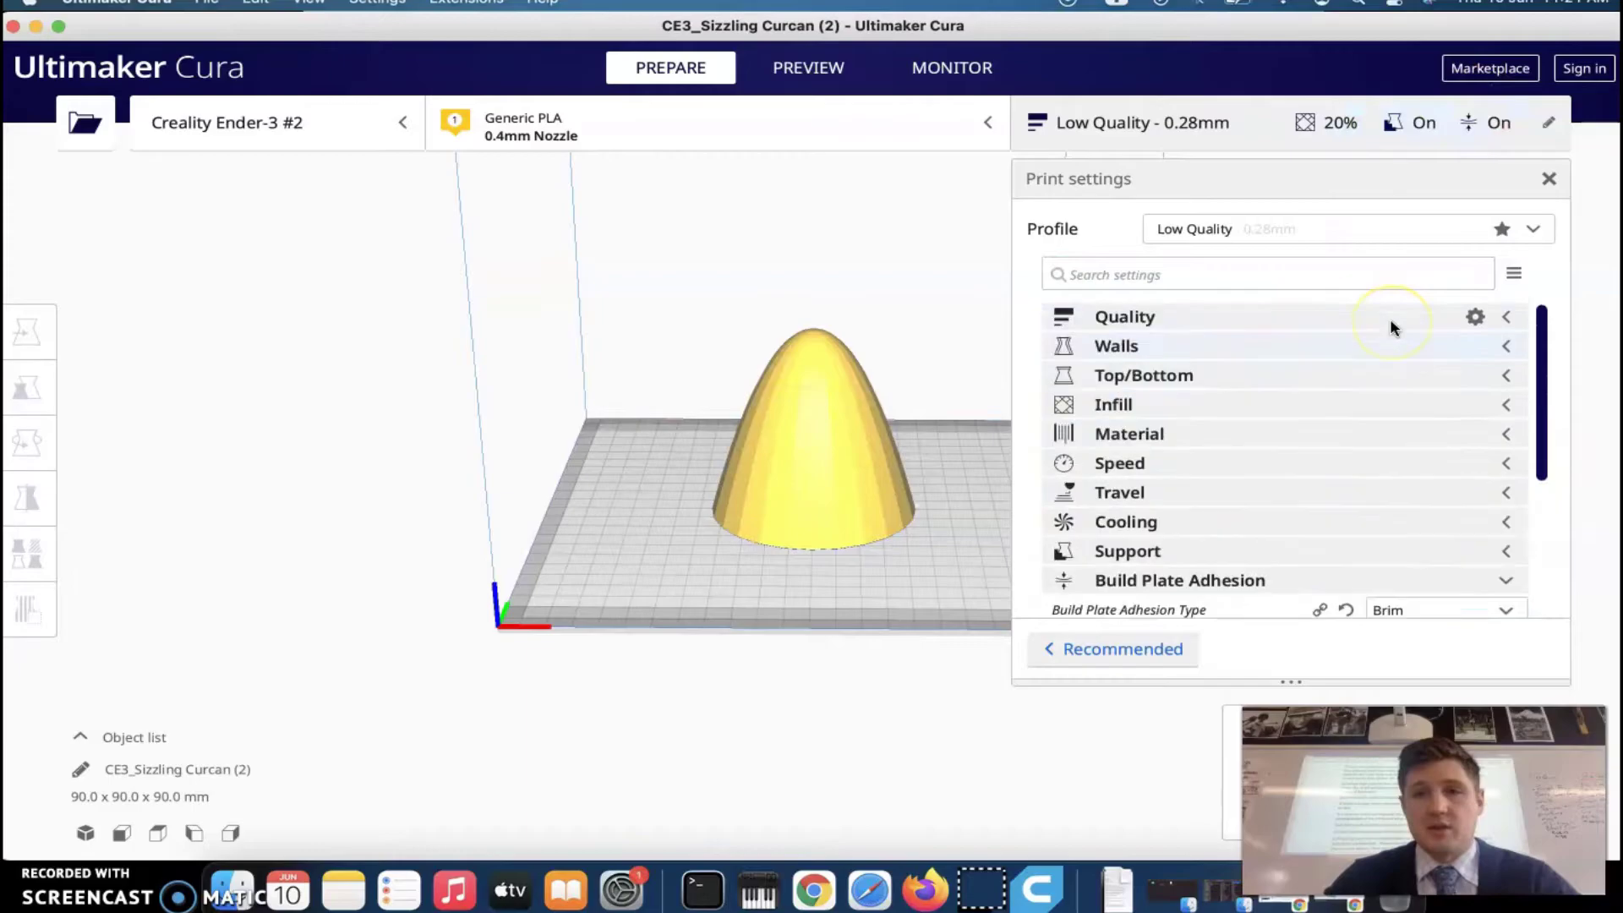
pyautogui.click(1342, 586)
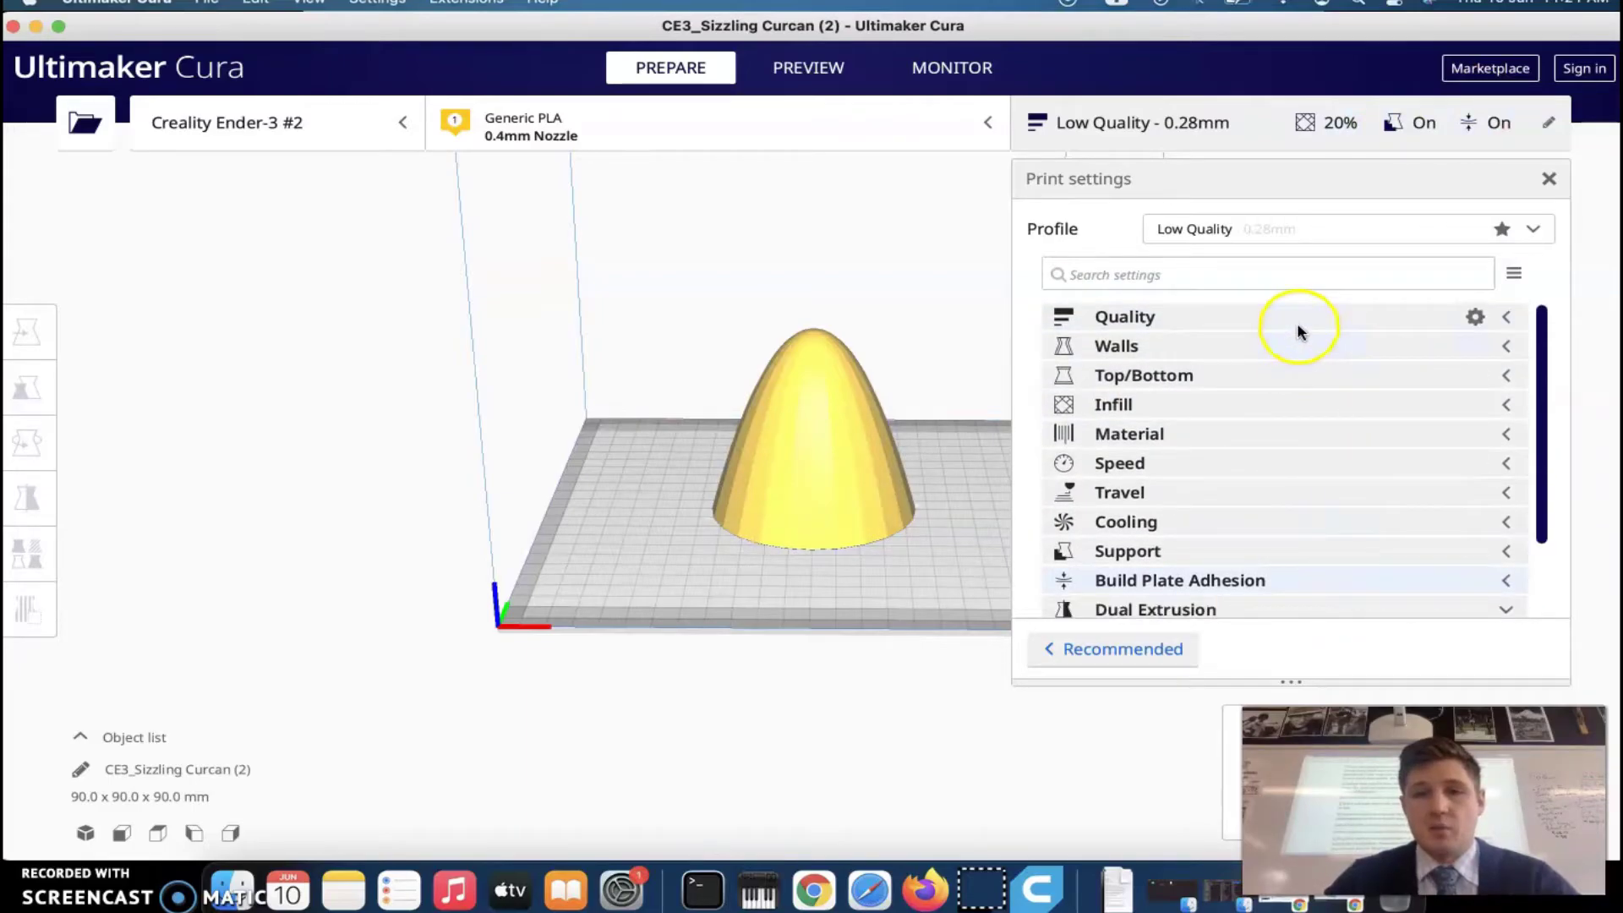
# Expand the Material category and set the Printing Temperature to 210 °C.
pyautogui.scroll(-1, 1285, 464)
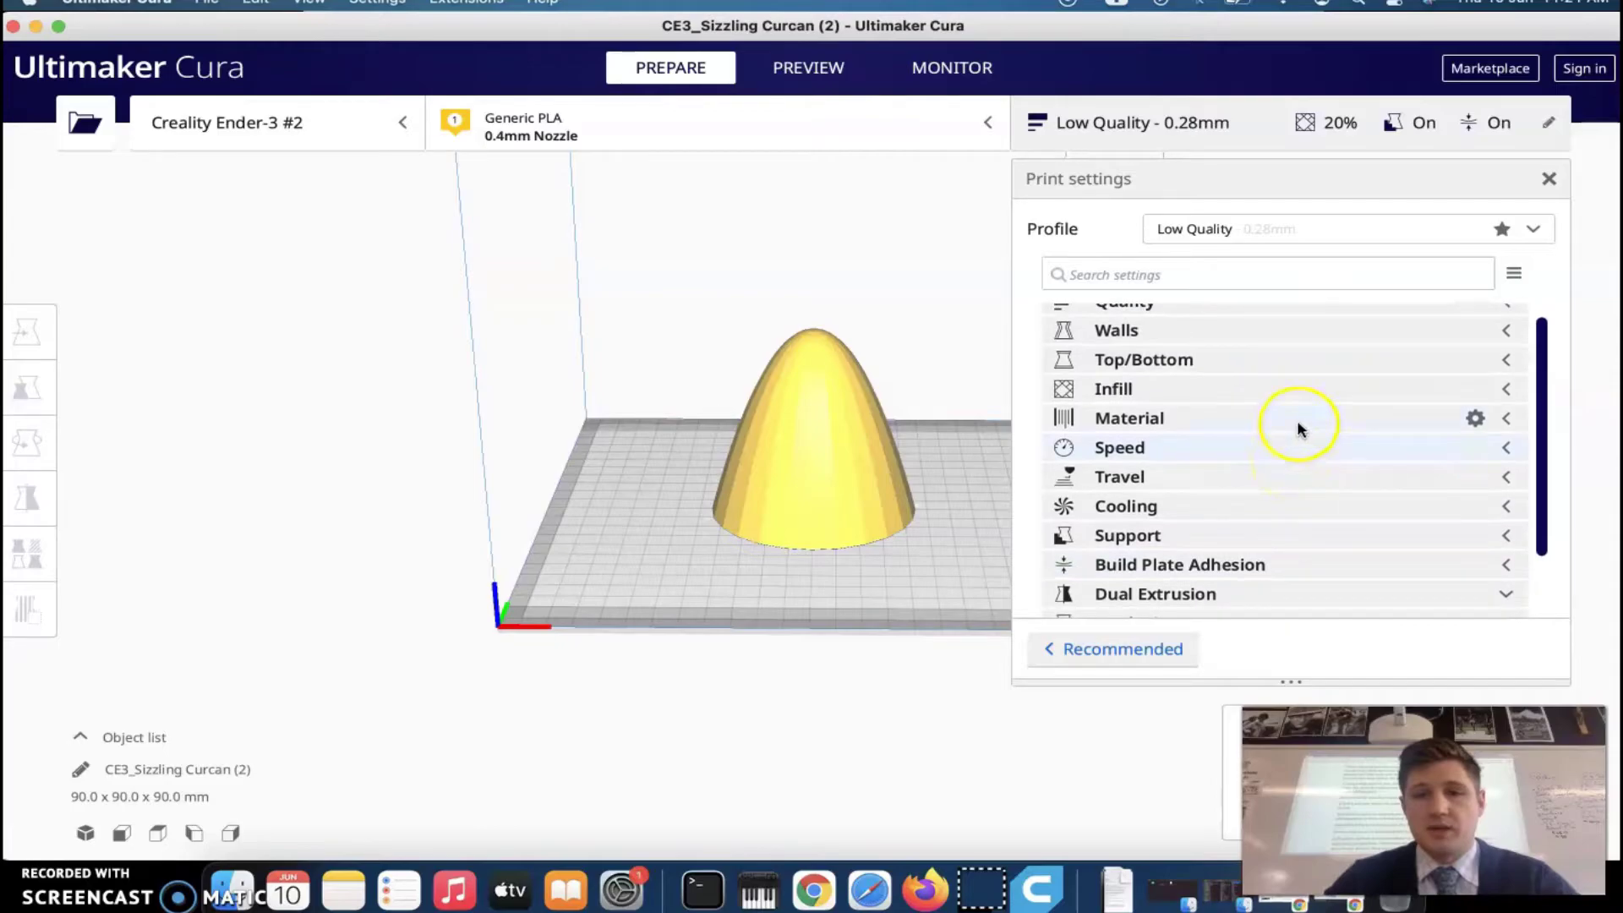
pyautogui.click(1300, 423)
pyautogui.doubleClick(1386, 445)
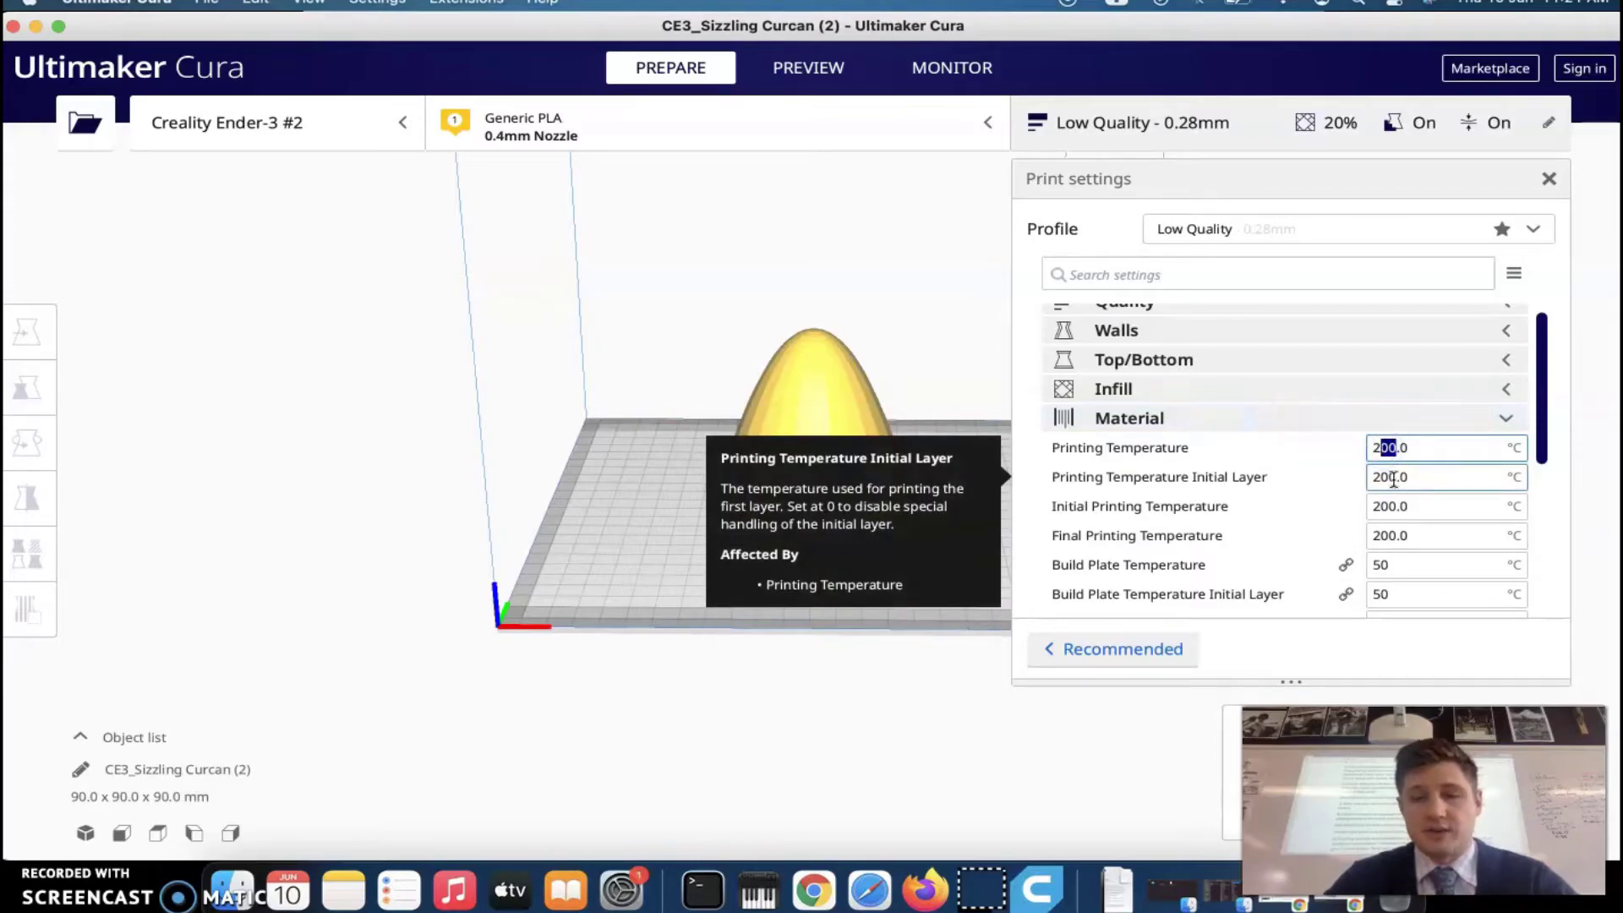
pyautogui.write('10')
pyautogui.click(1415, 447)
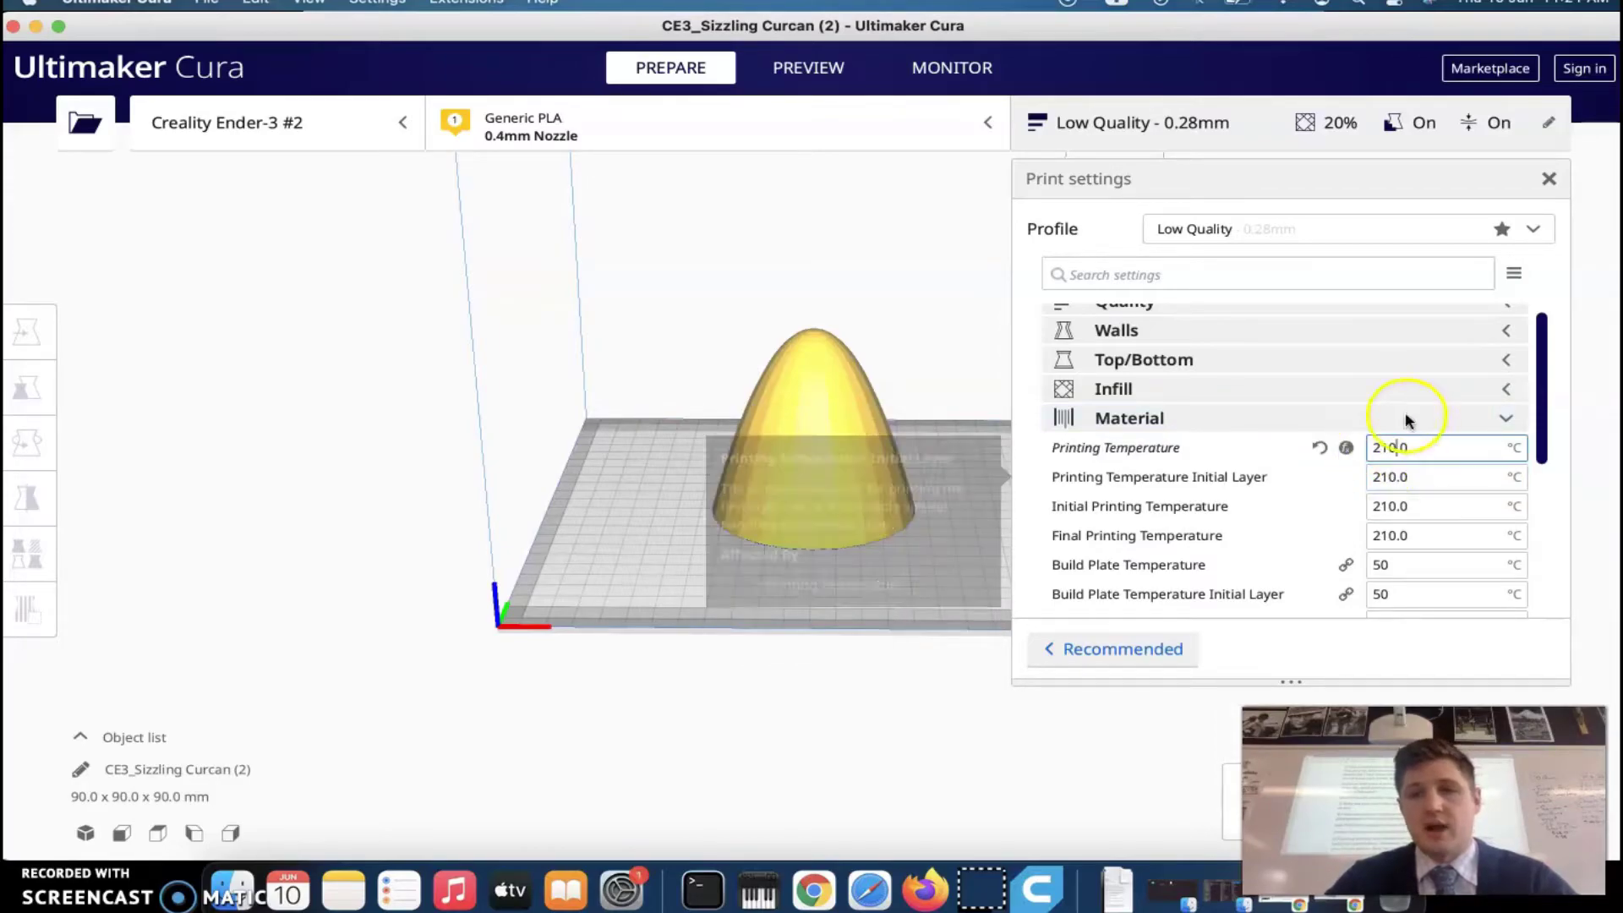
# Set the Build Plate Temperature to 60 °C and collapse the Material category.
pyautogui.scroll(-3, 1268, 587)
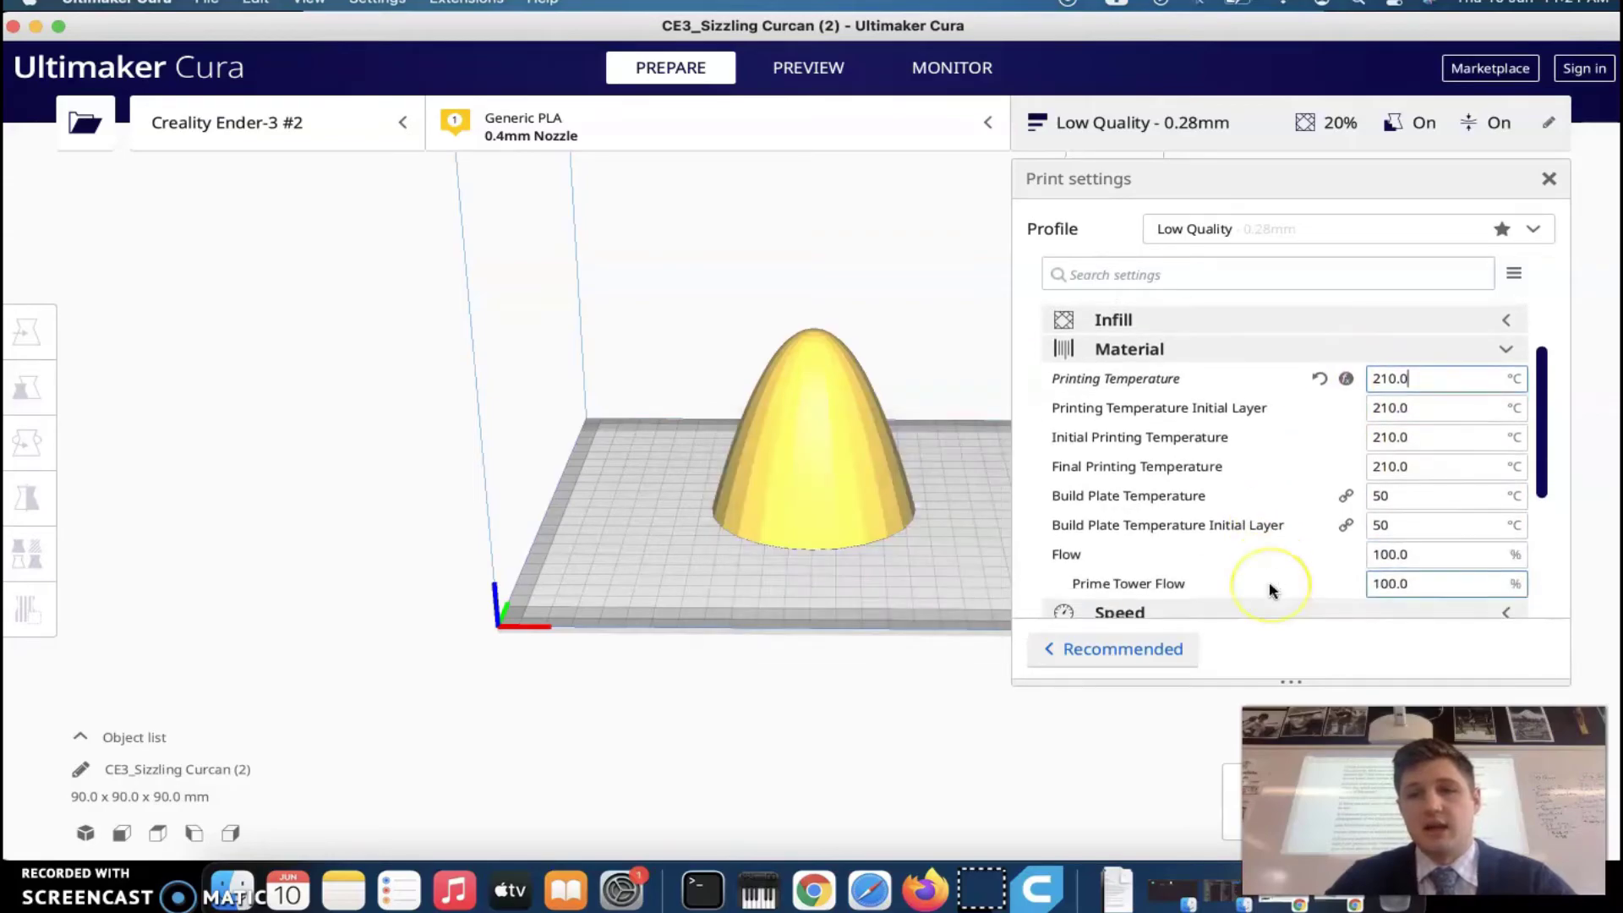
pyautogui.doubleClick(1369, 458)
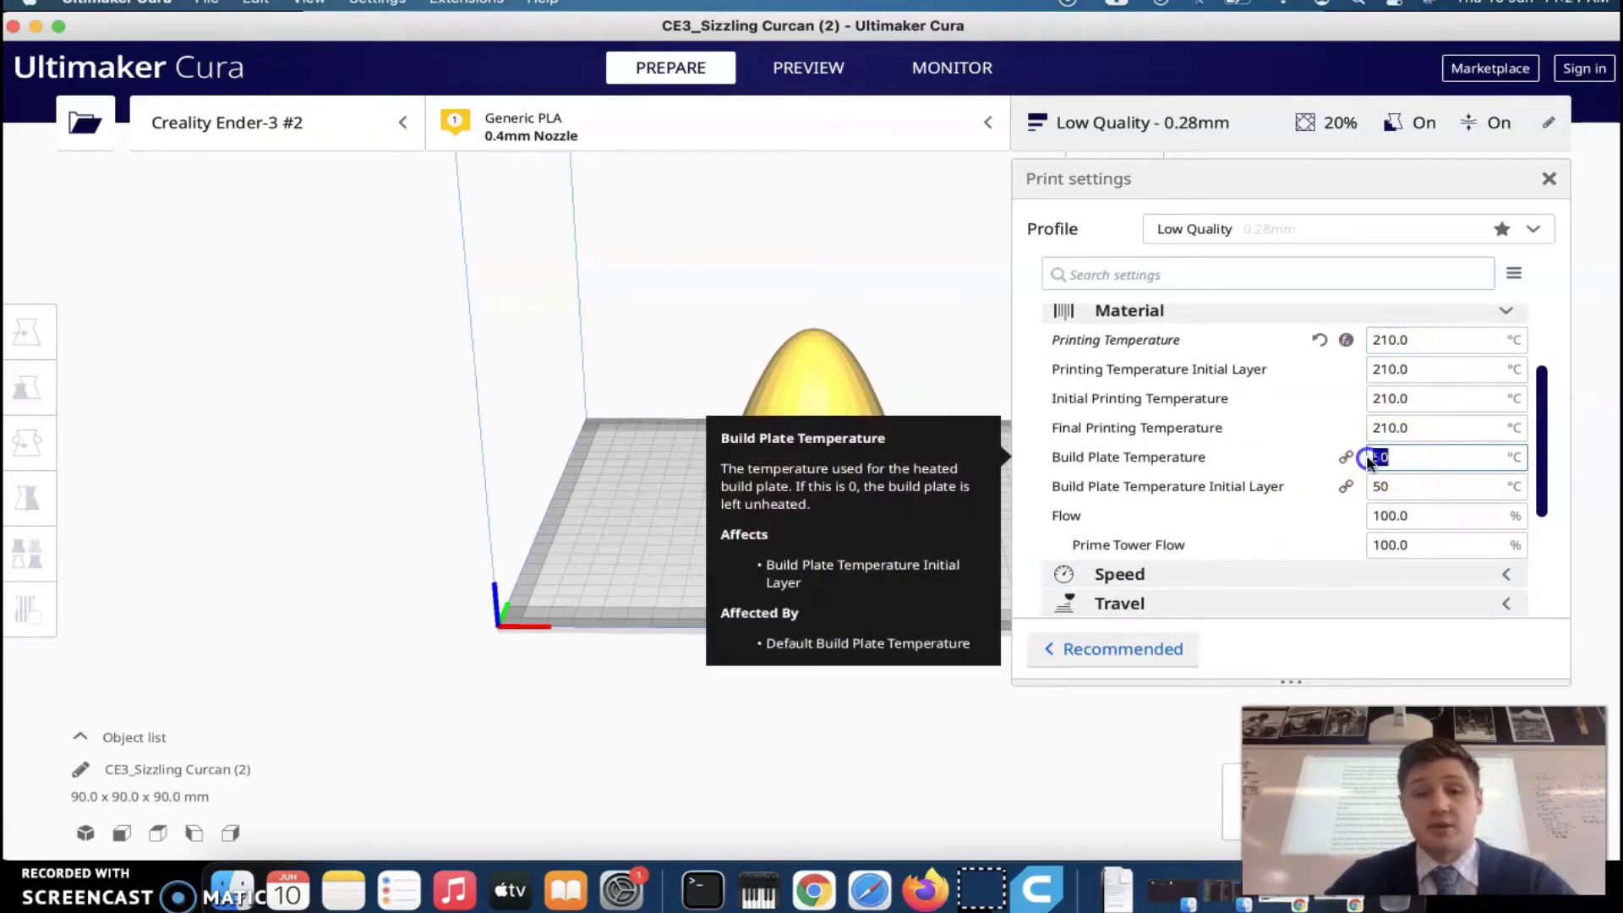
pyautogui.write('60')
pyautogui.click(1357, 457)
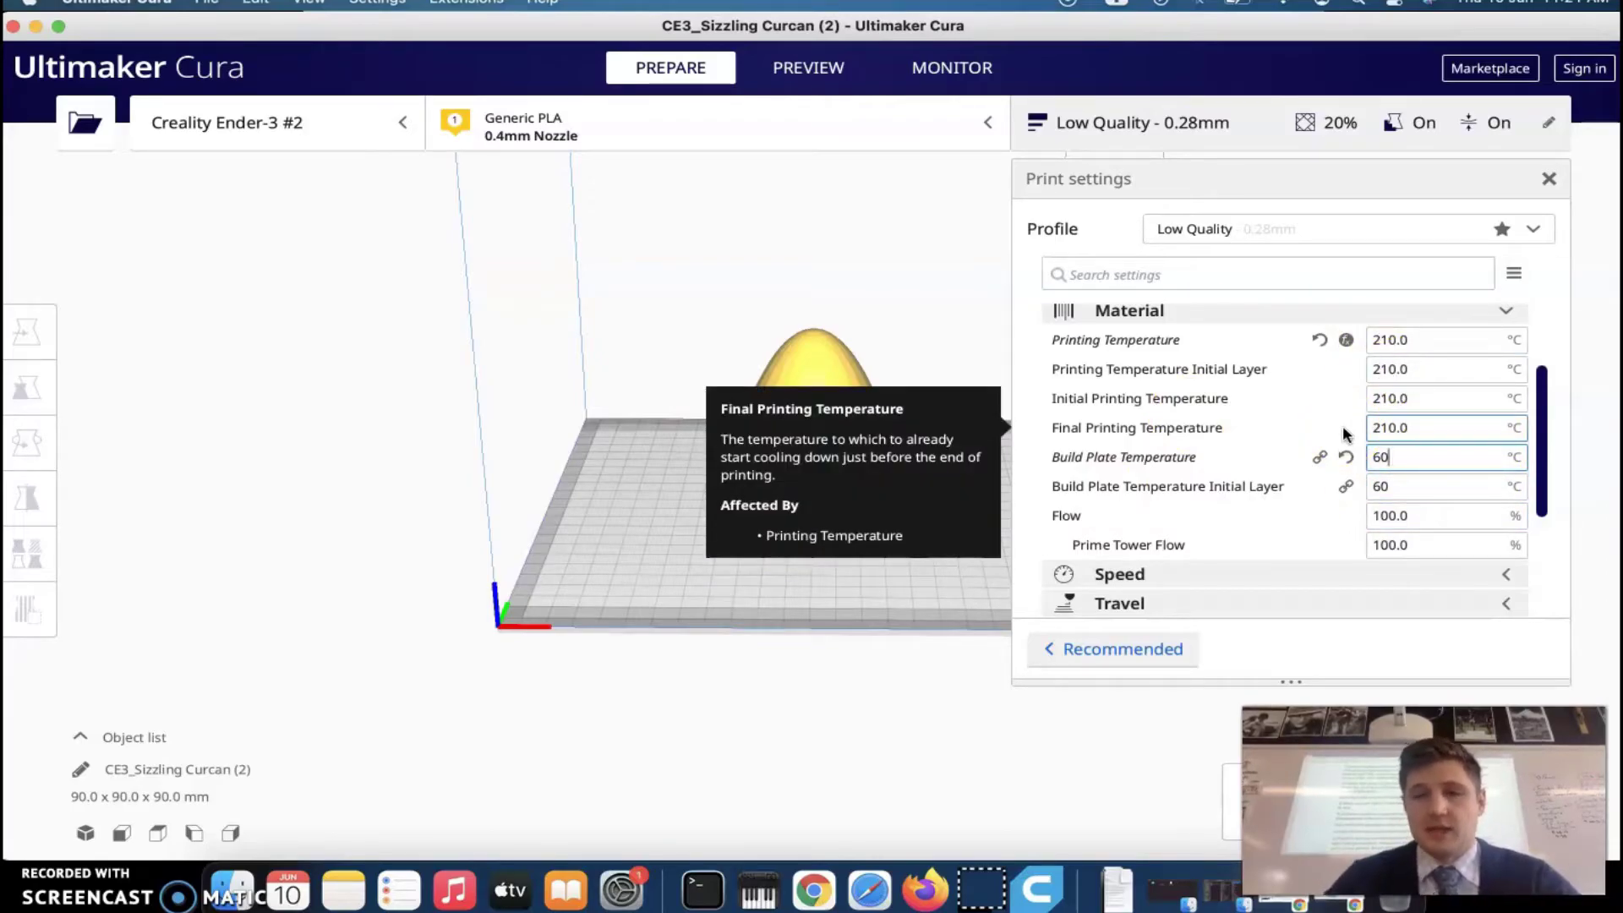
pyautogui.scroll(2, 1264, 422)
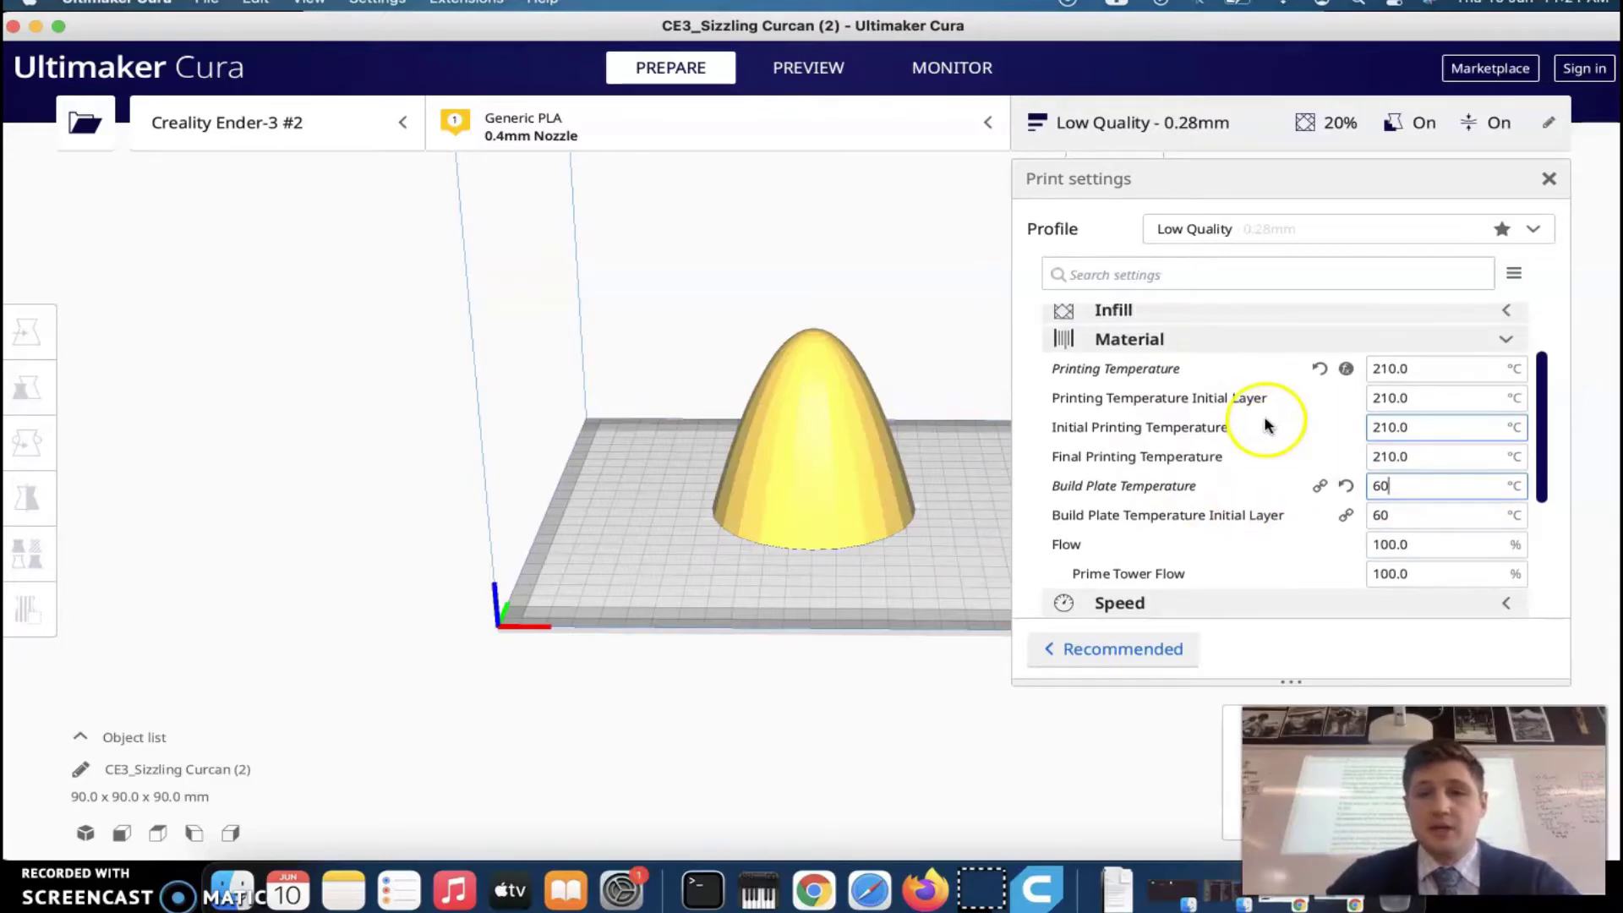
pyautogui.click(1239, 378)
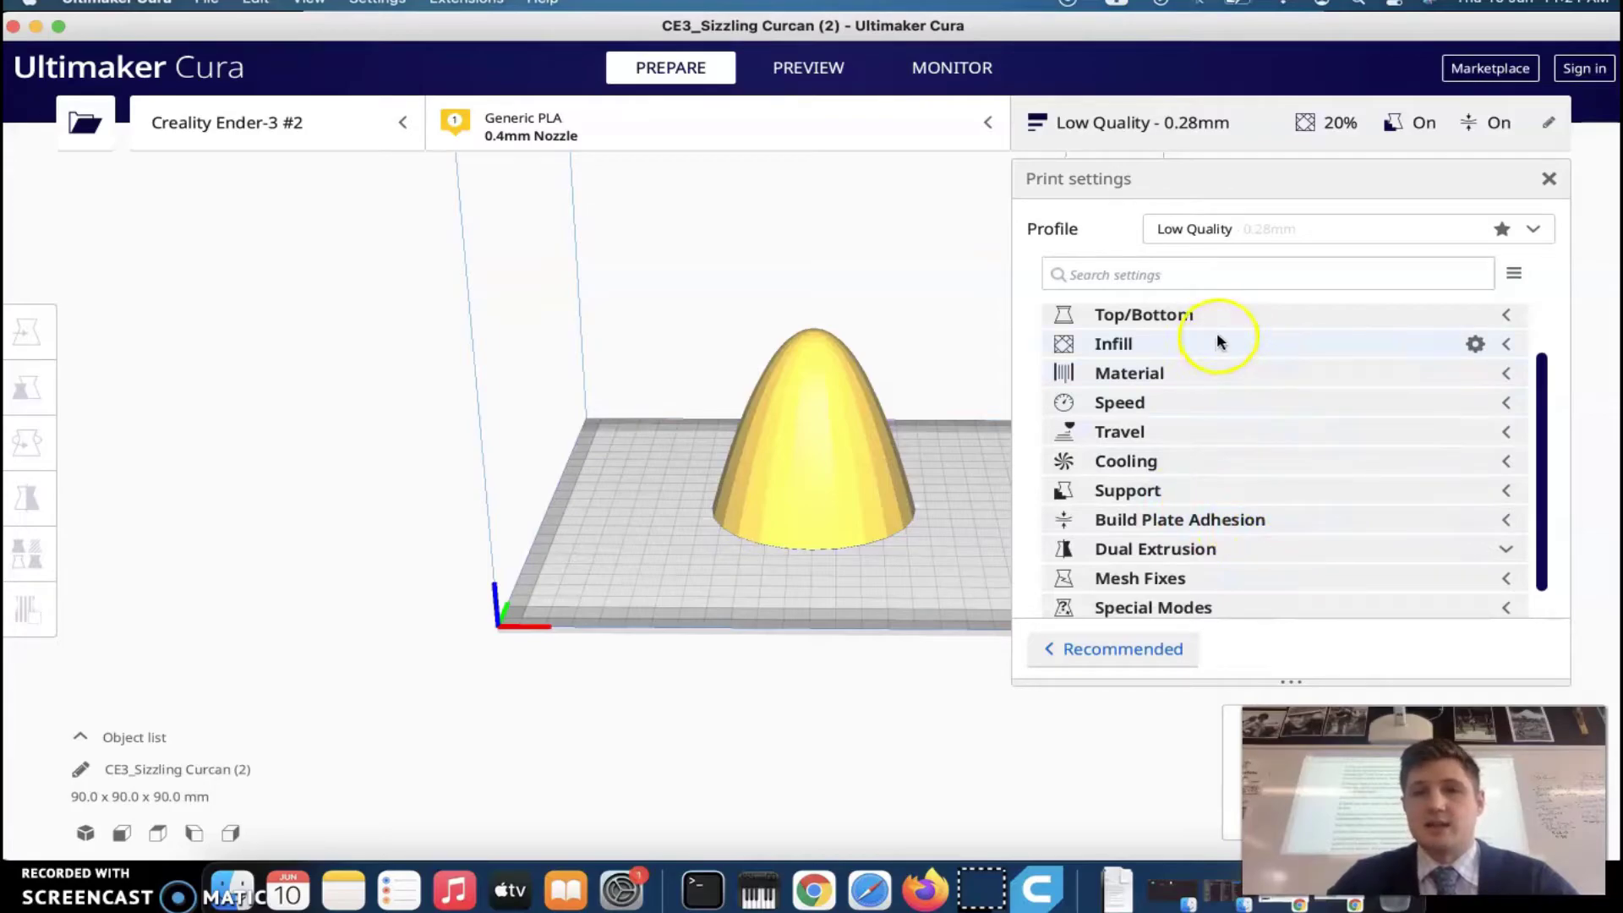
# Recheck the temperatures in the Material category, collapse it and close the print settings.
pyautogui.click(1206, 378)
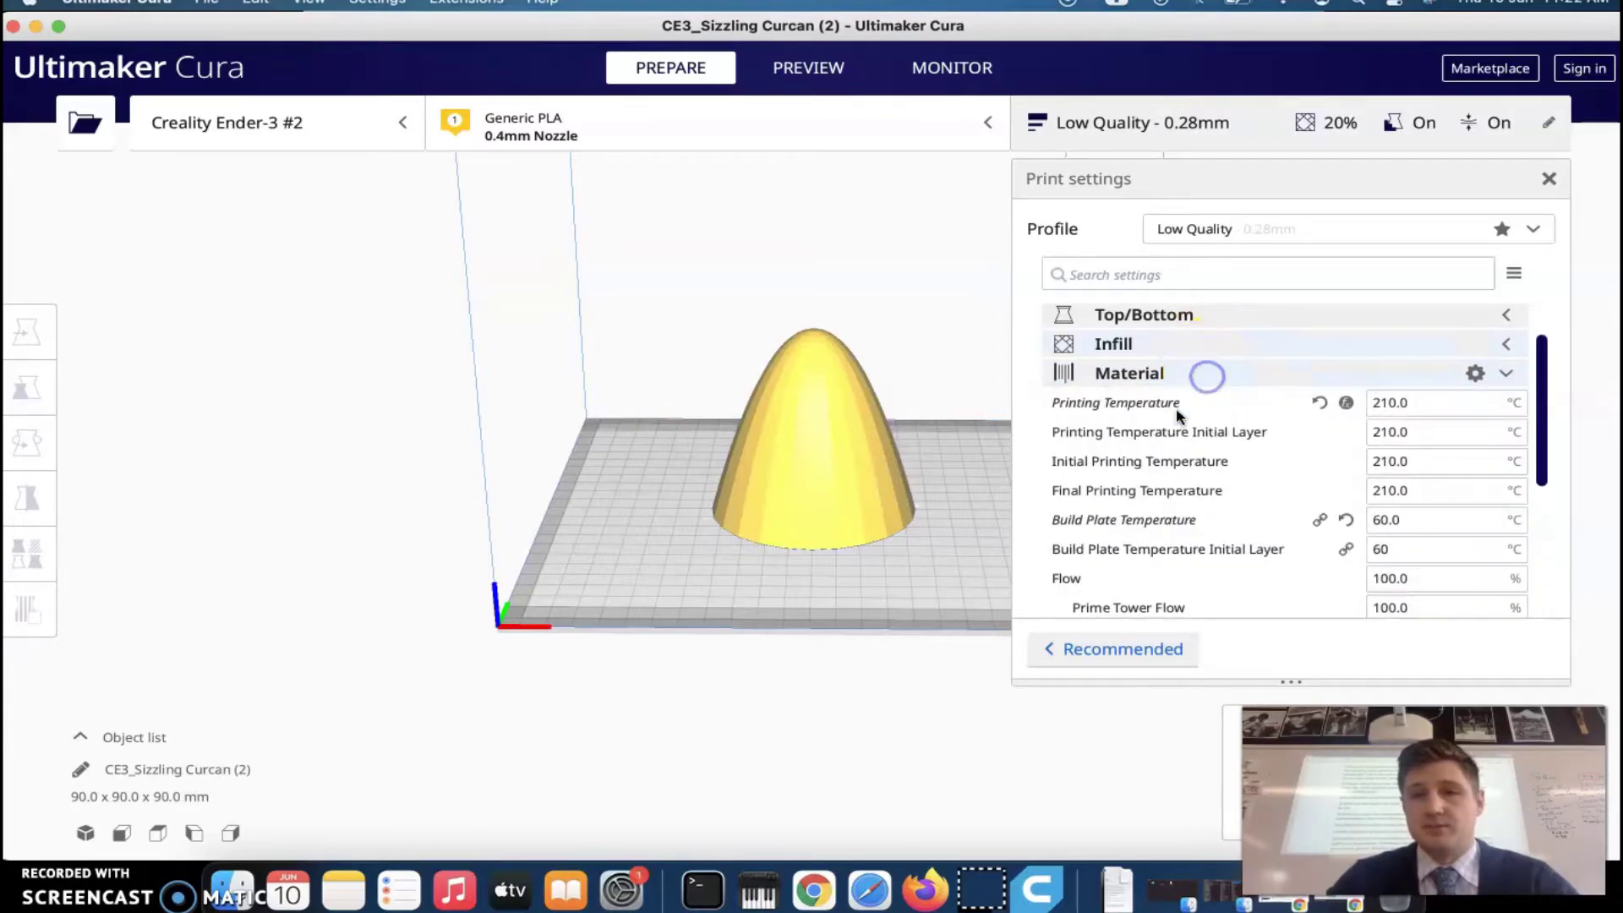
pyautogui.click(1235, 376)
pyautogui.scroll(-1, 1231, 511)
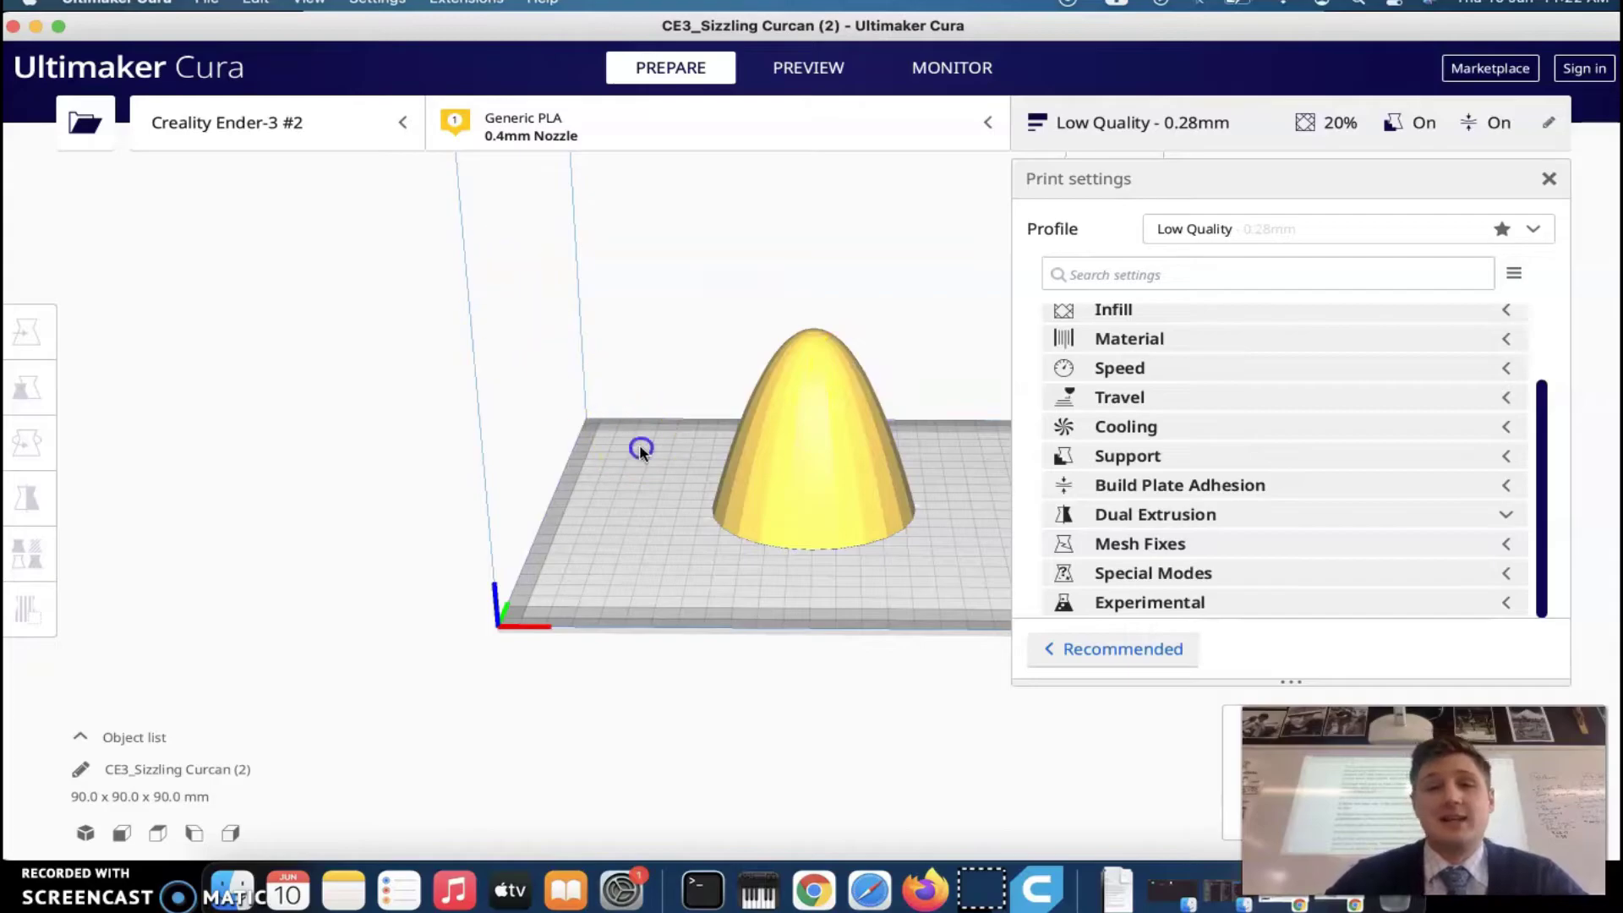
pyautogui.click(1194, 121)
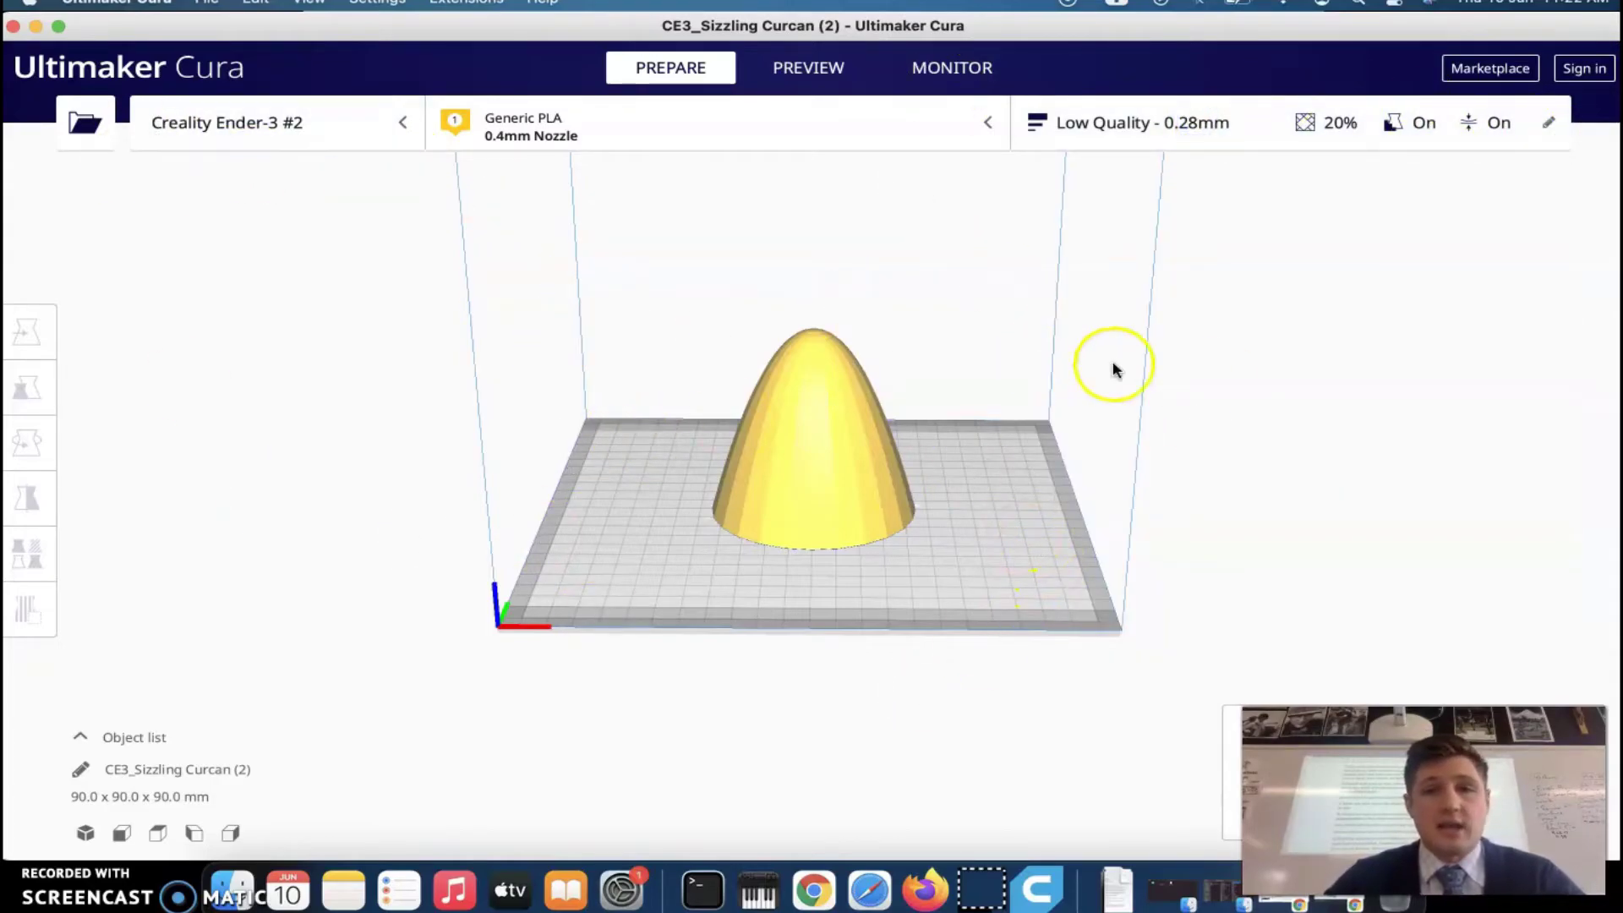
# Show the layer preview of the sliced cone and examine its brim and inner supports from below and around.
pyautogui.click(825, 71)
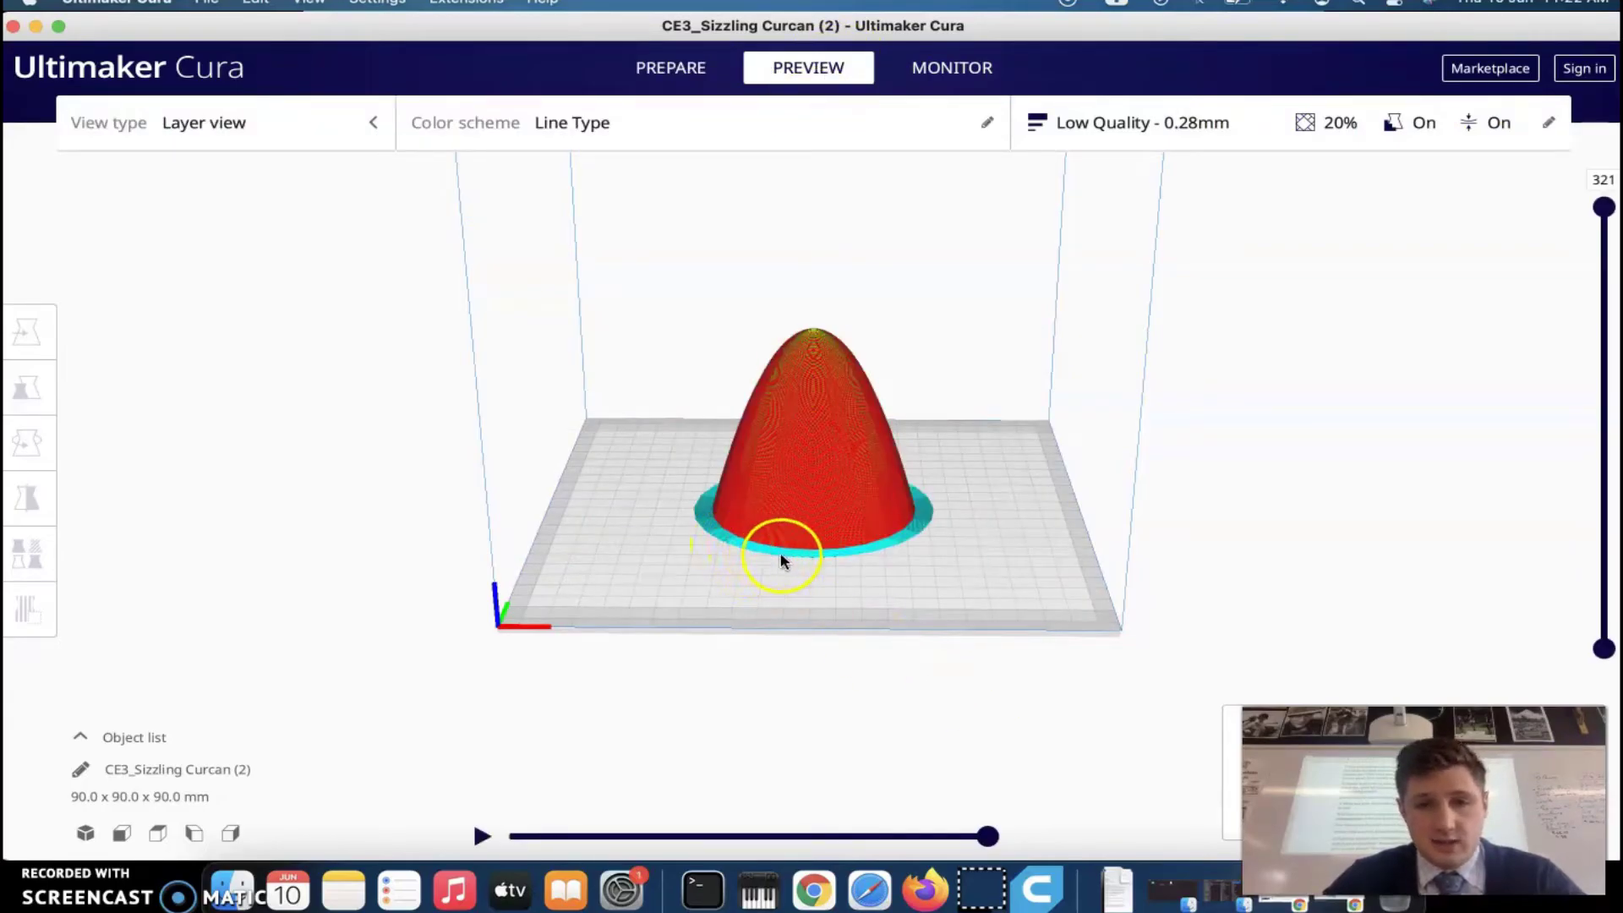
pyautogui.moveTo(920, 557); pyautogui.dragTo(875, 342, button='right')
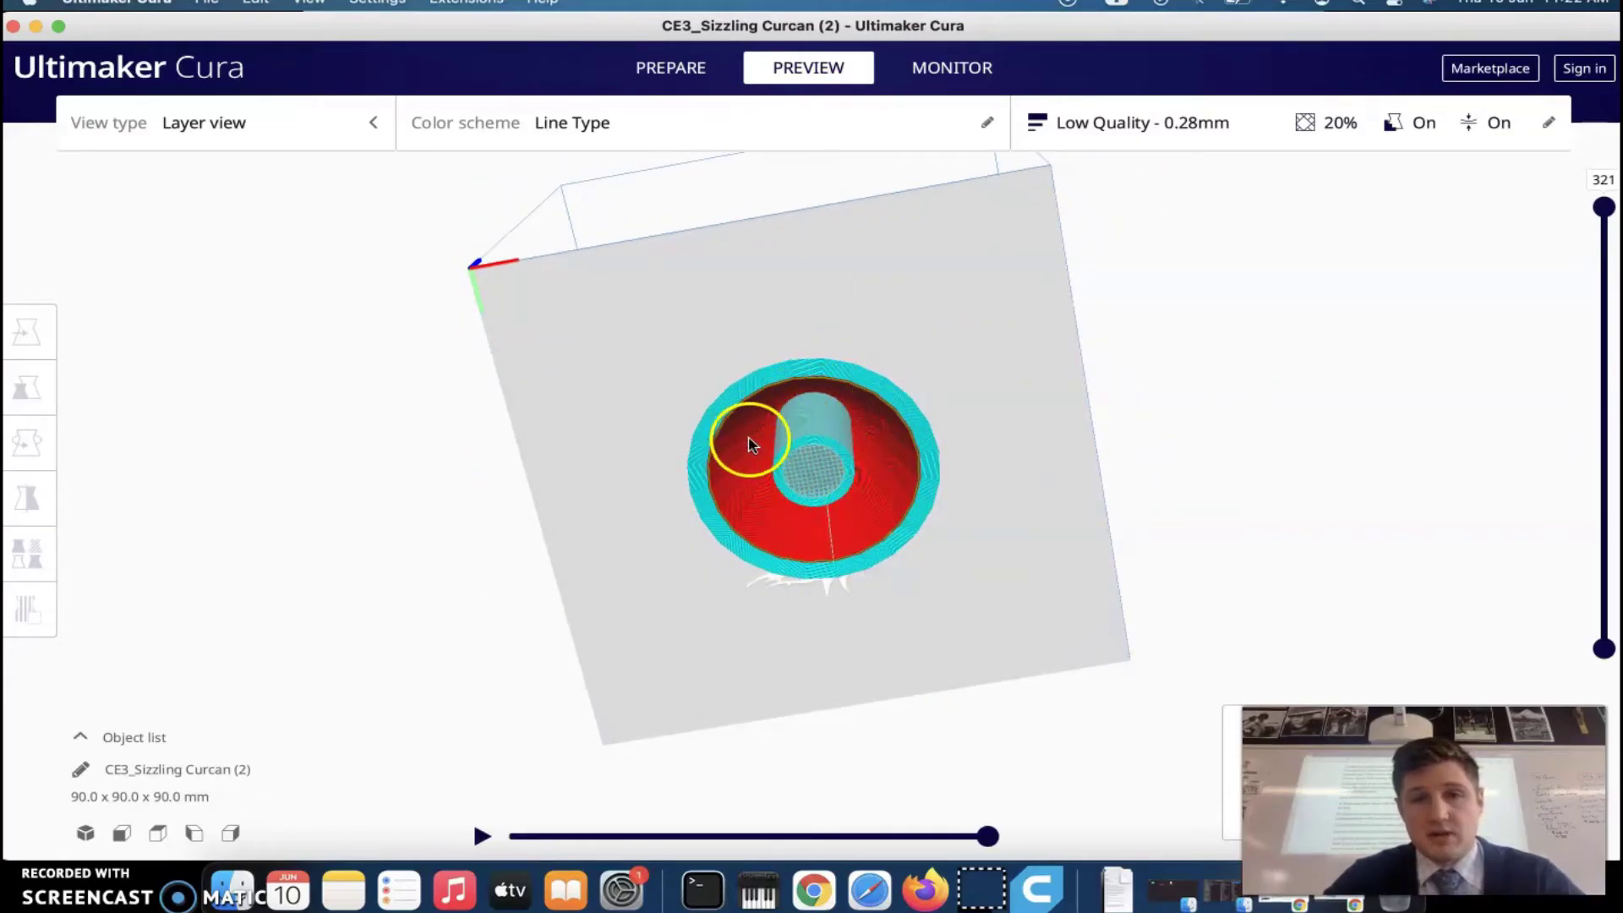
pyautogui.moveTo(945, 327); pyautogui.dragTo(769, 485, button='right')
pyautogui.moveTo(931, 373); pyautogui.dragTo(1028, 525, button='right')
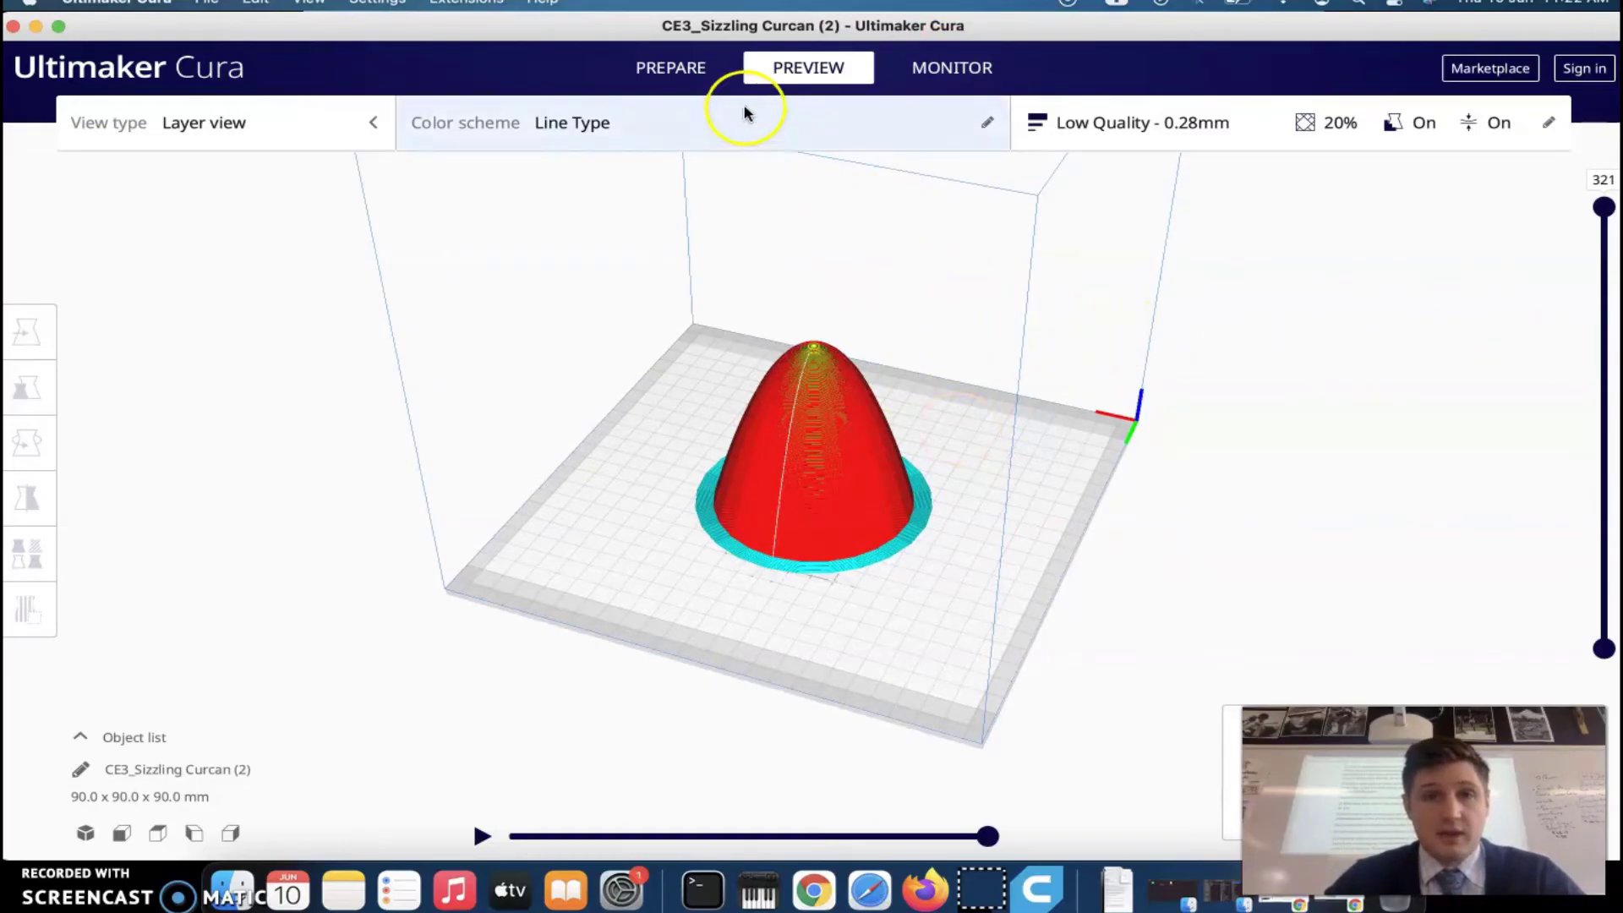
# Save the sliced cone to the Desktop as a G-code file named Rocket Nose Cone.
pyautogui.scroll(-2, 898, 546)
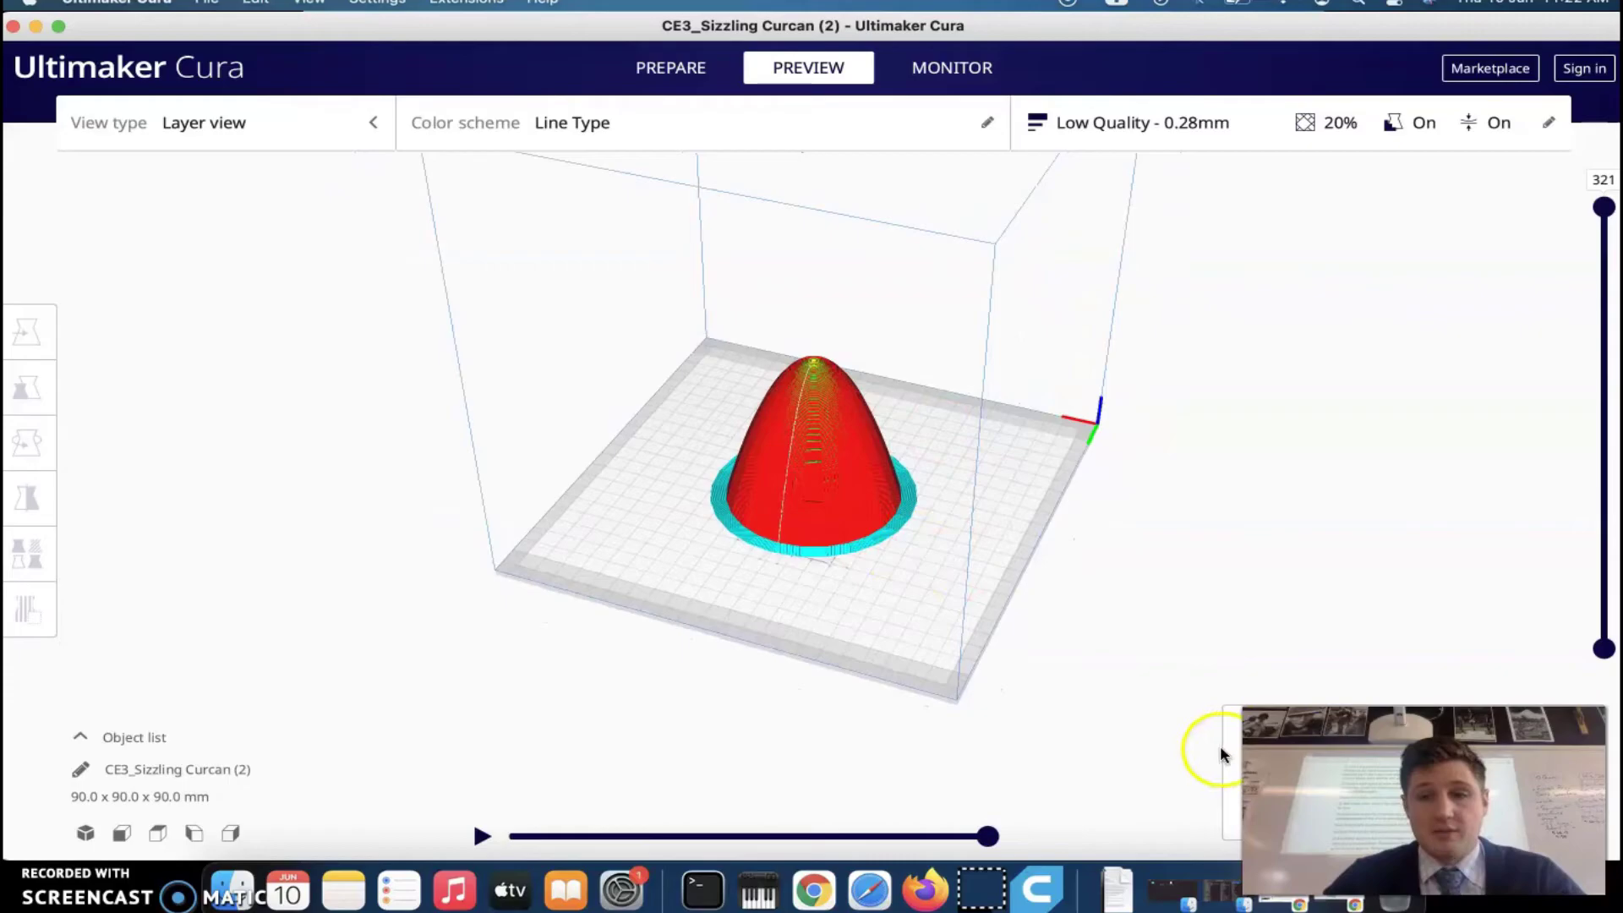
pyautogui.moveTo(1321, 695); pyautogui.dragTo(192, 473)
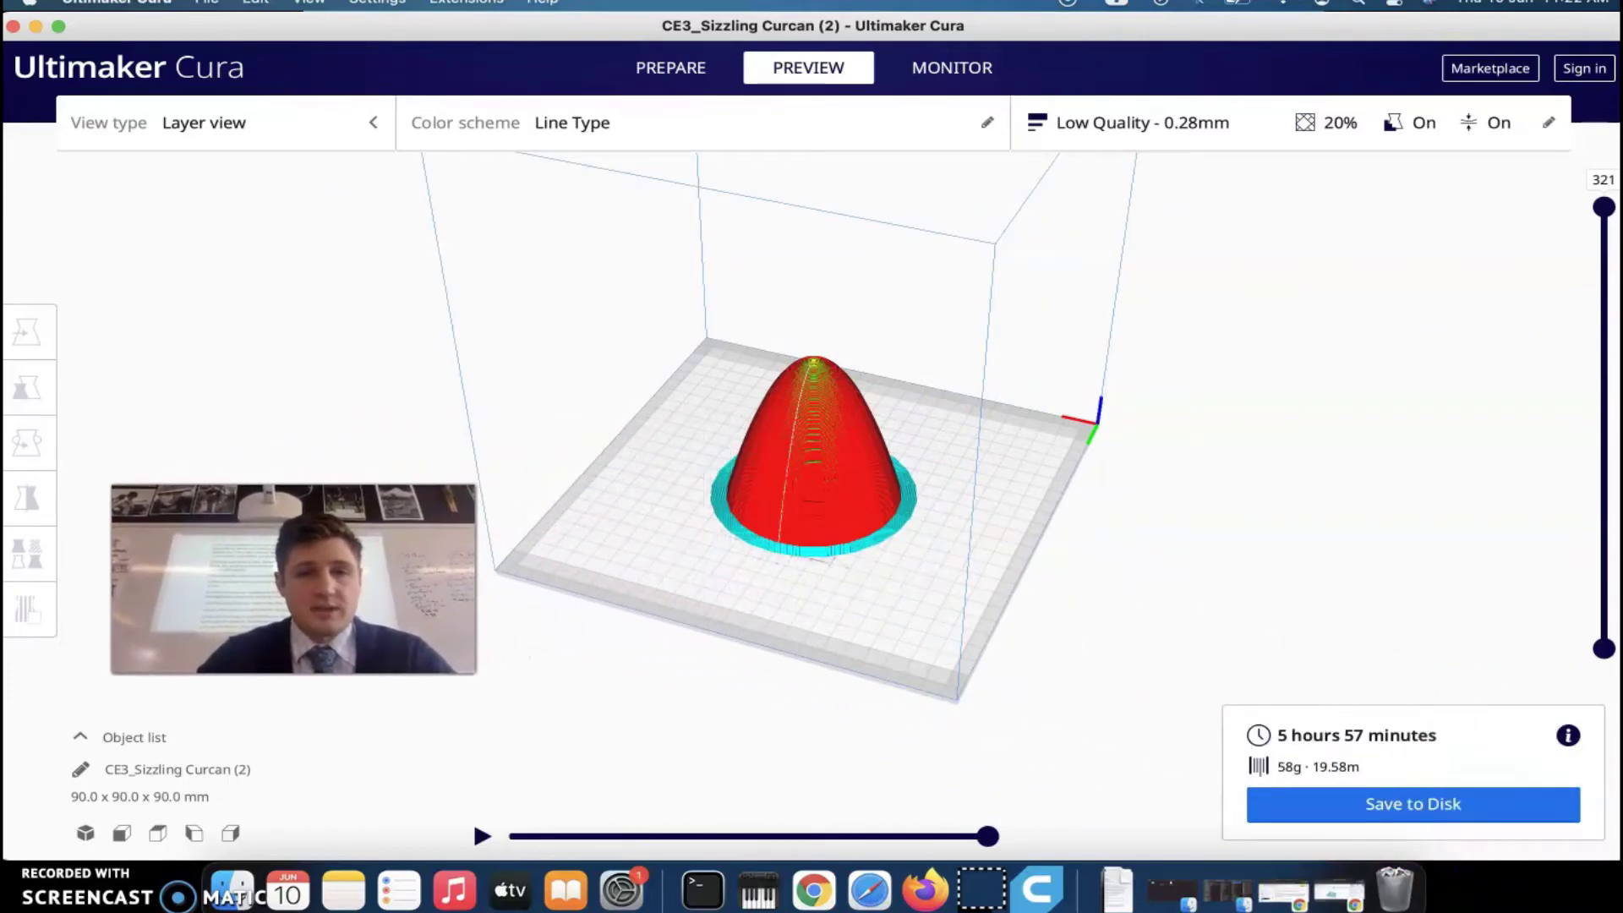
pyautogui.click(1436, 813)
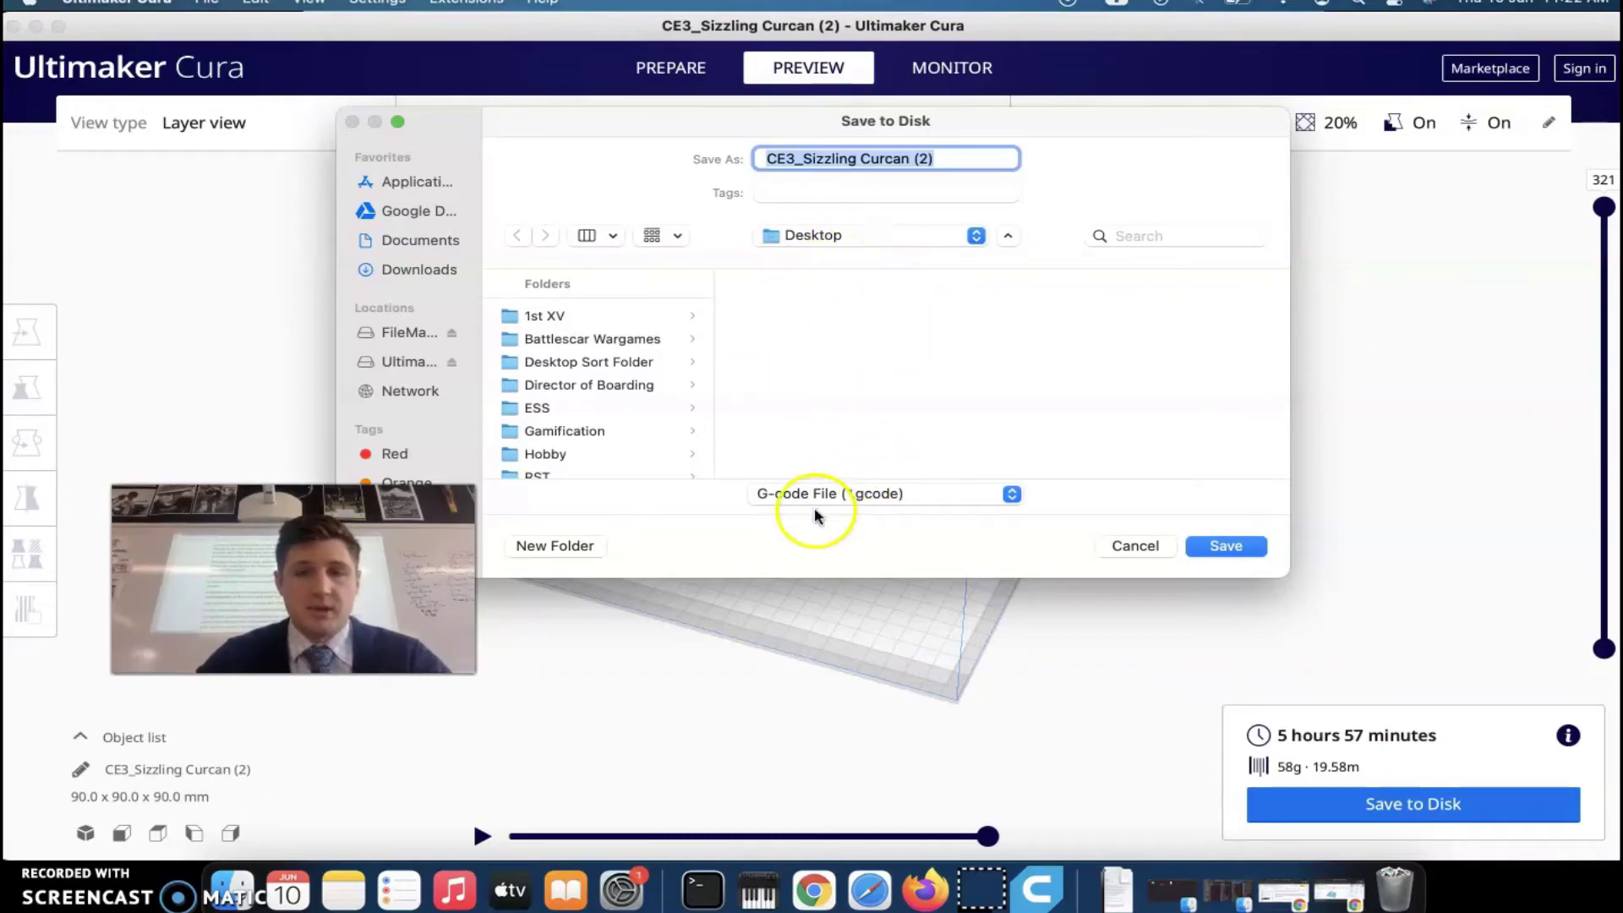
pyautogui.click(957, 161)
pyautogui.moveTo(957, 161); pyautogui.dragTo(649, 161)
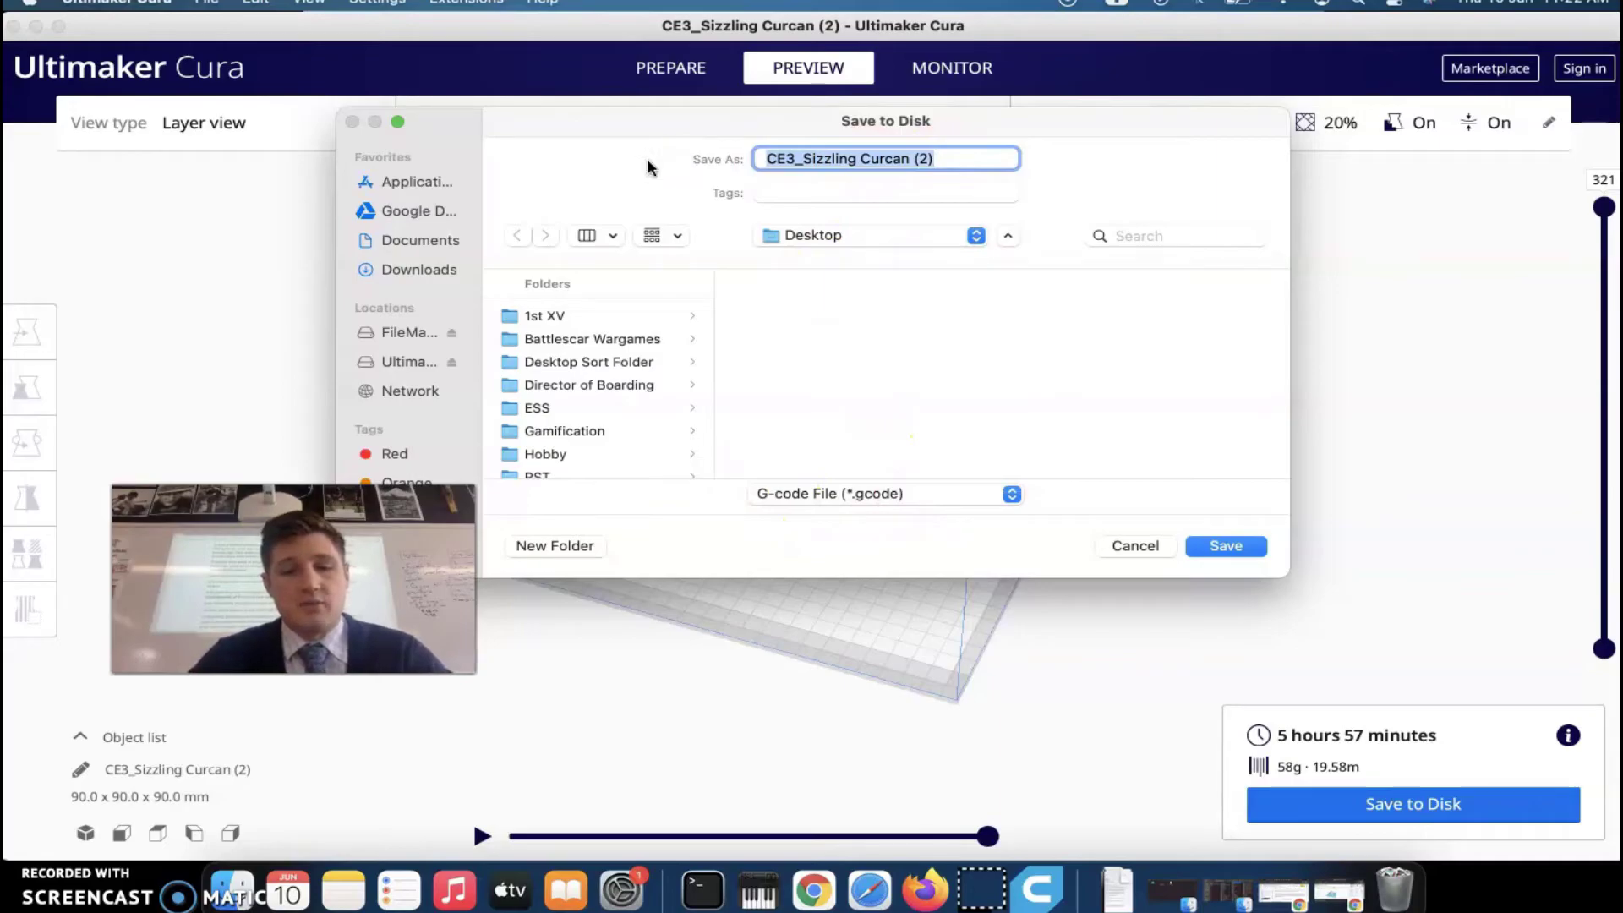
pyautogui.write('Rocket Nose Cone')
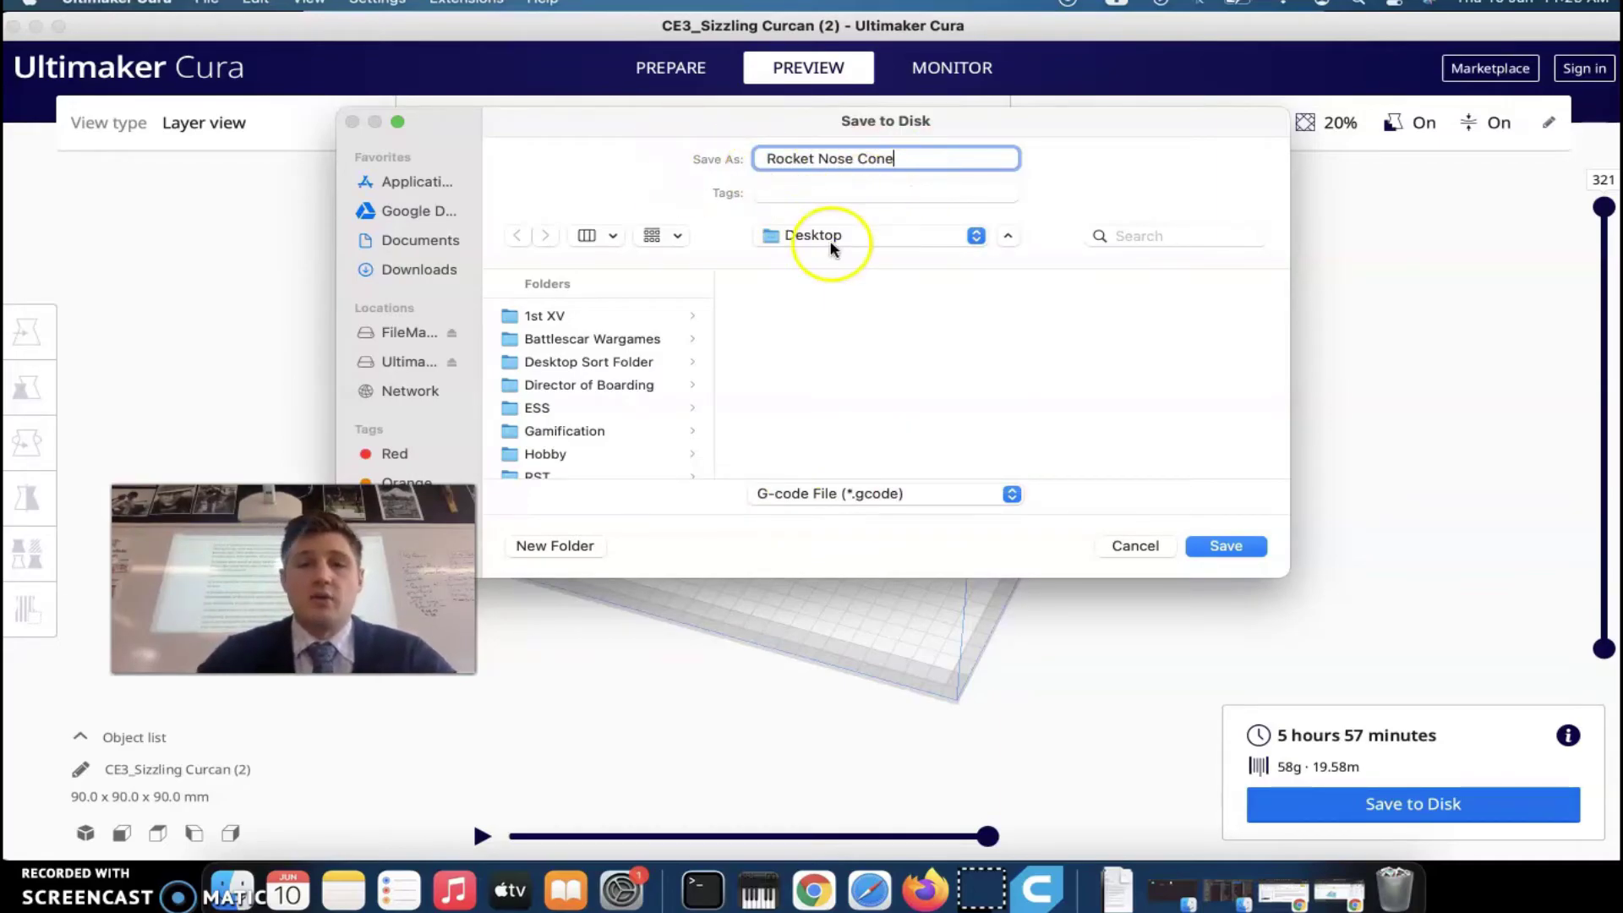
pyautogui.click(884, 493)
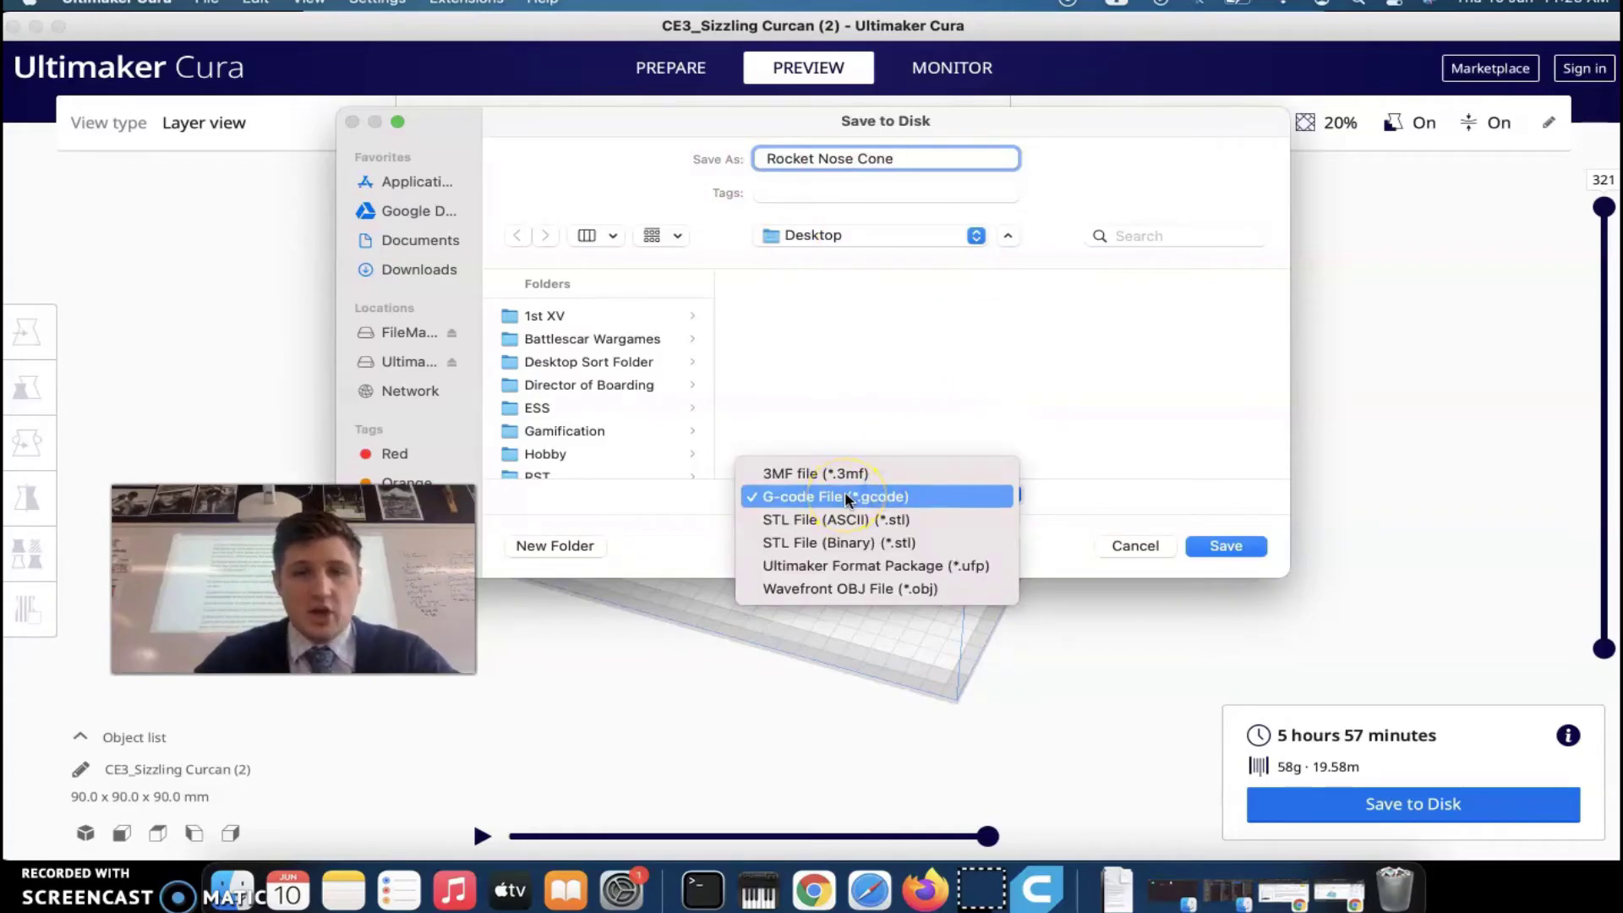
pyautogui.click(845, 496)
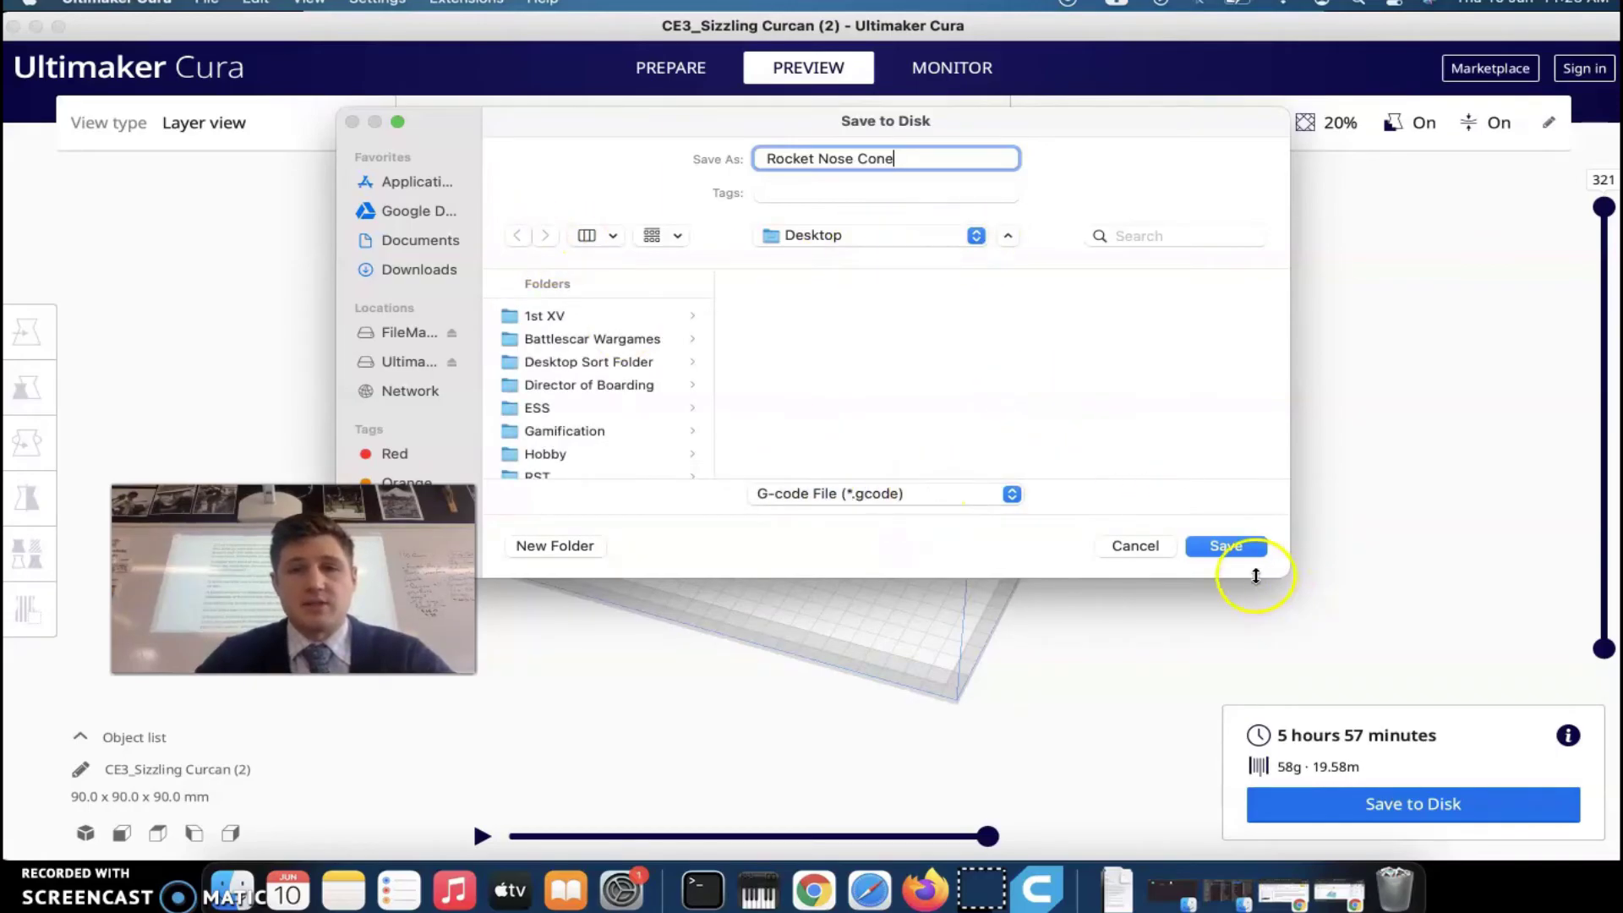
pyautogui.click(1236, 551)
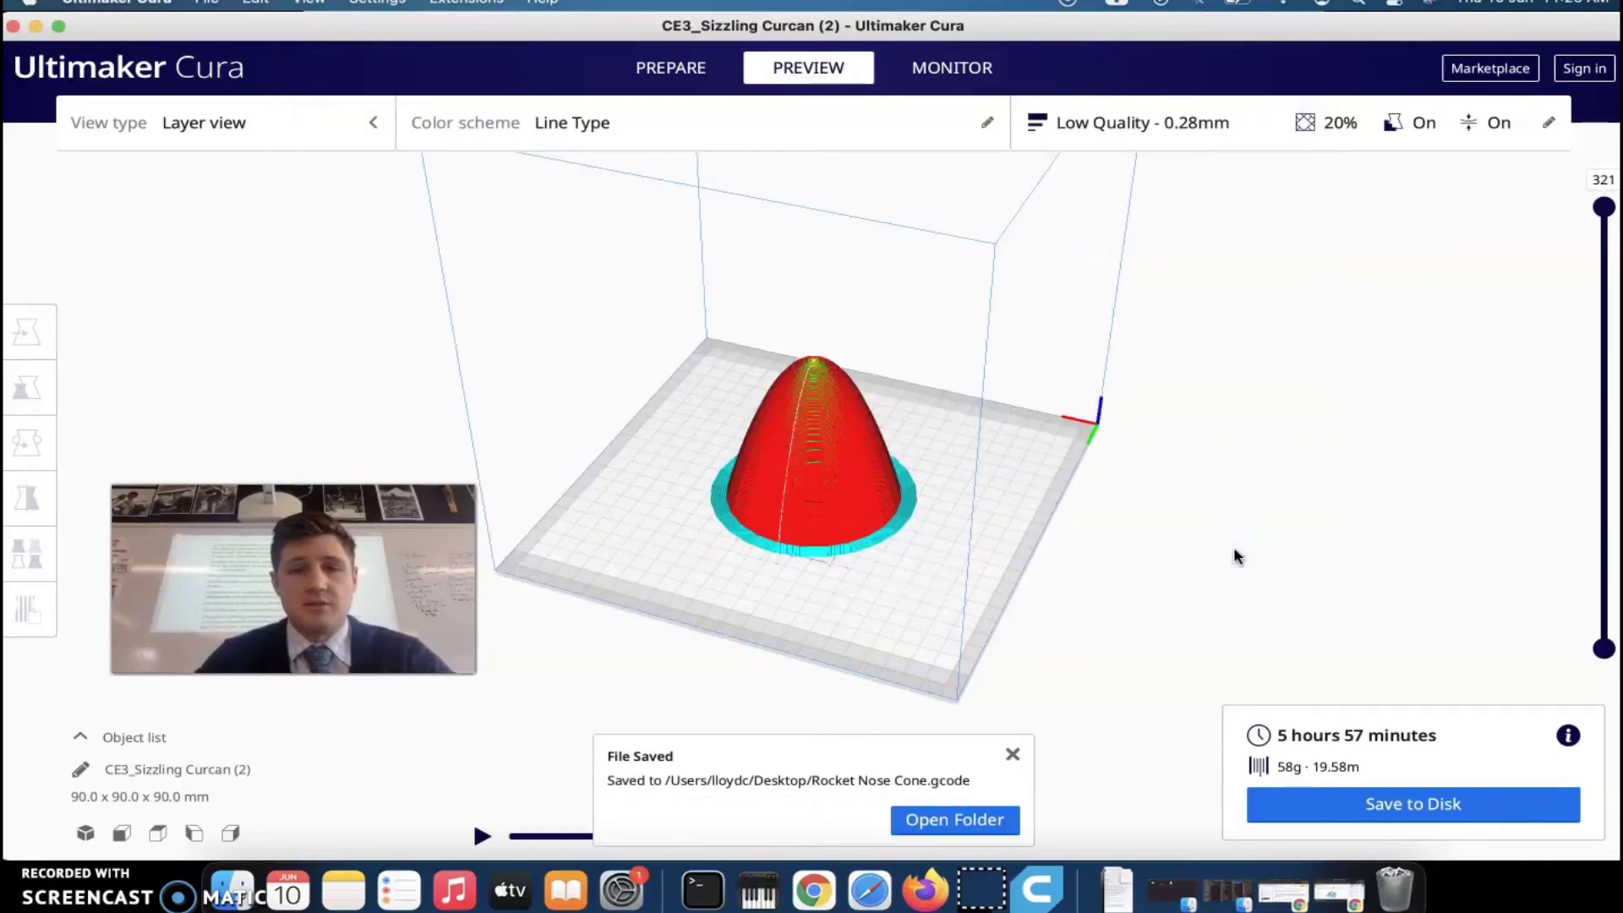
# Minimize the slicer window and move the Sizzling Curcan (2).stl file near the Ultimaker Cura shortcut on the desktop.
pyautogui.click(36, 26)
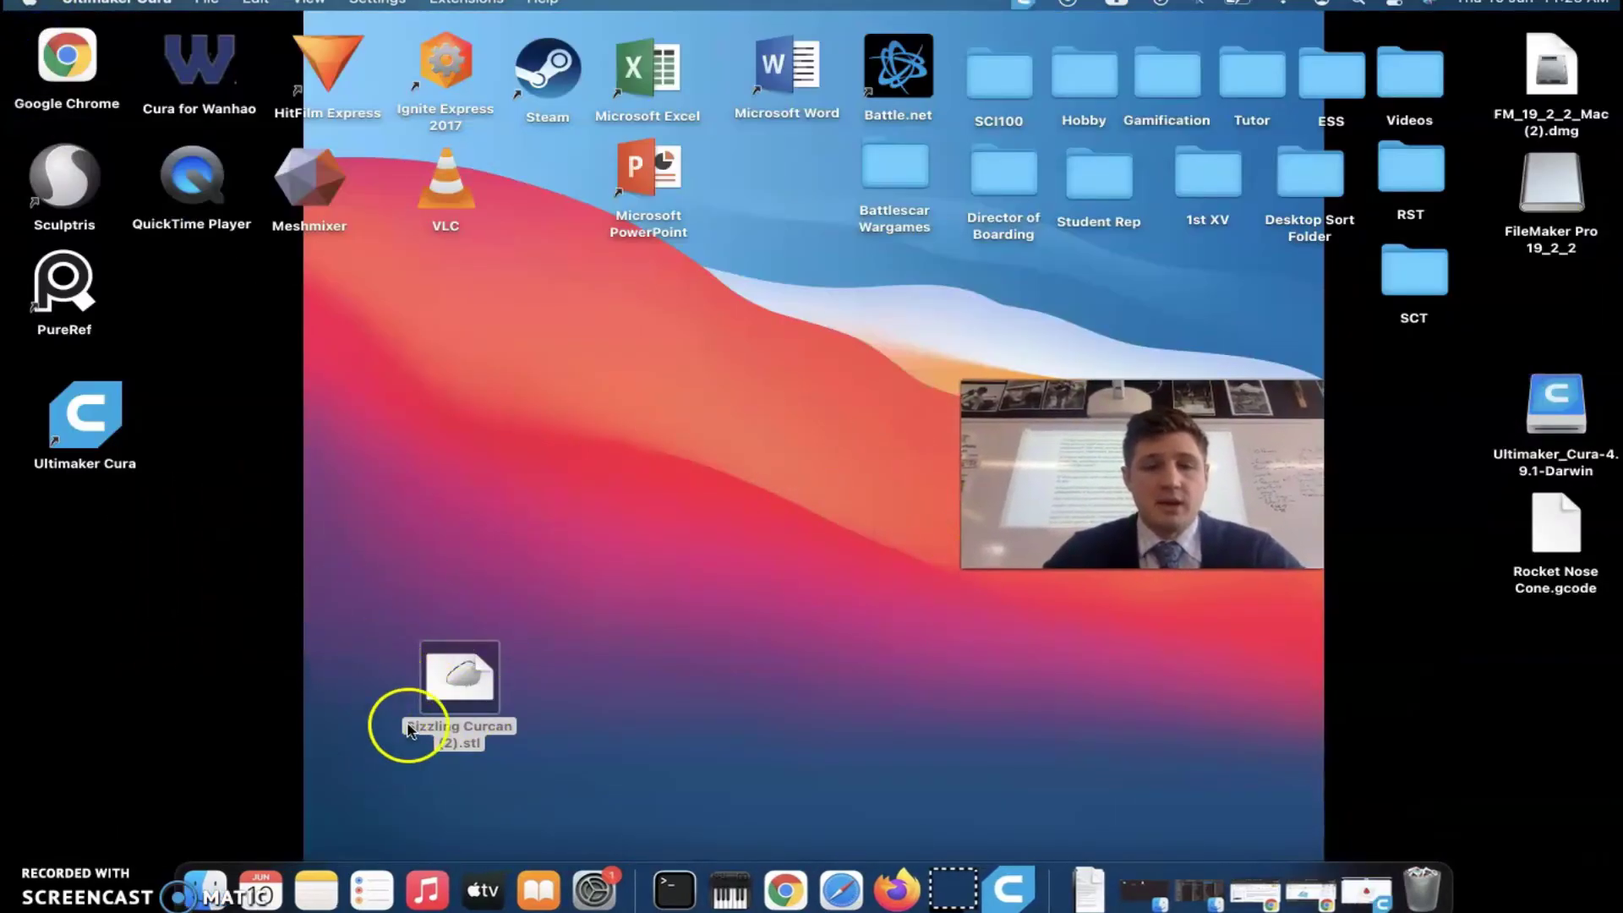
pyautogui.moveTo(468, 689); pyautogui.dragTo(275, 400)
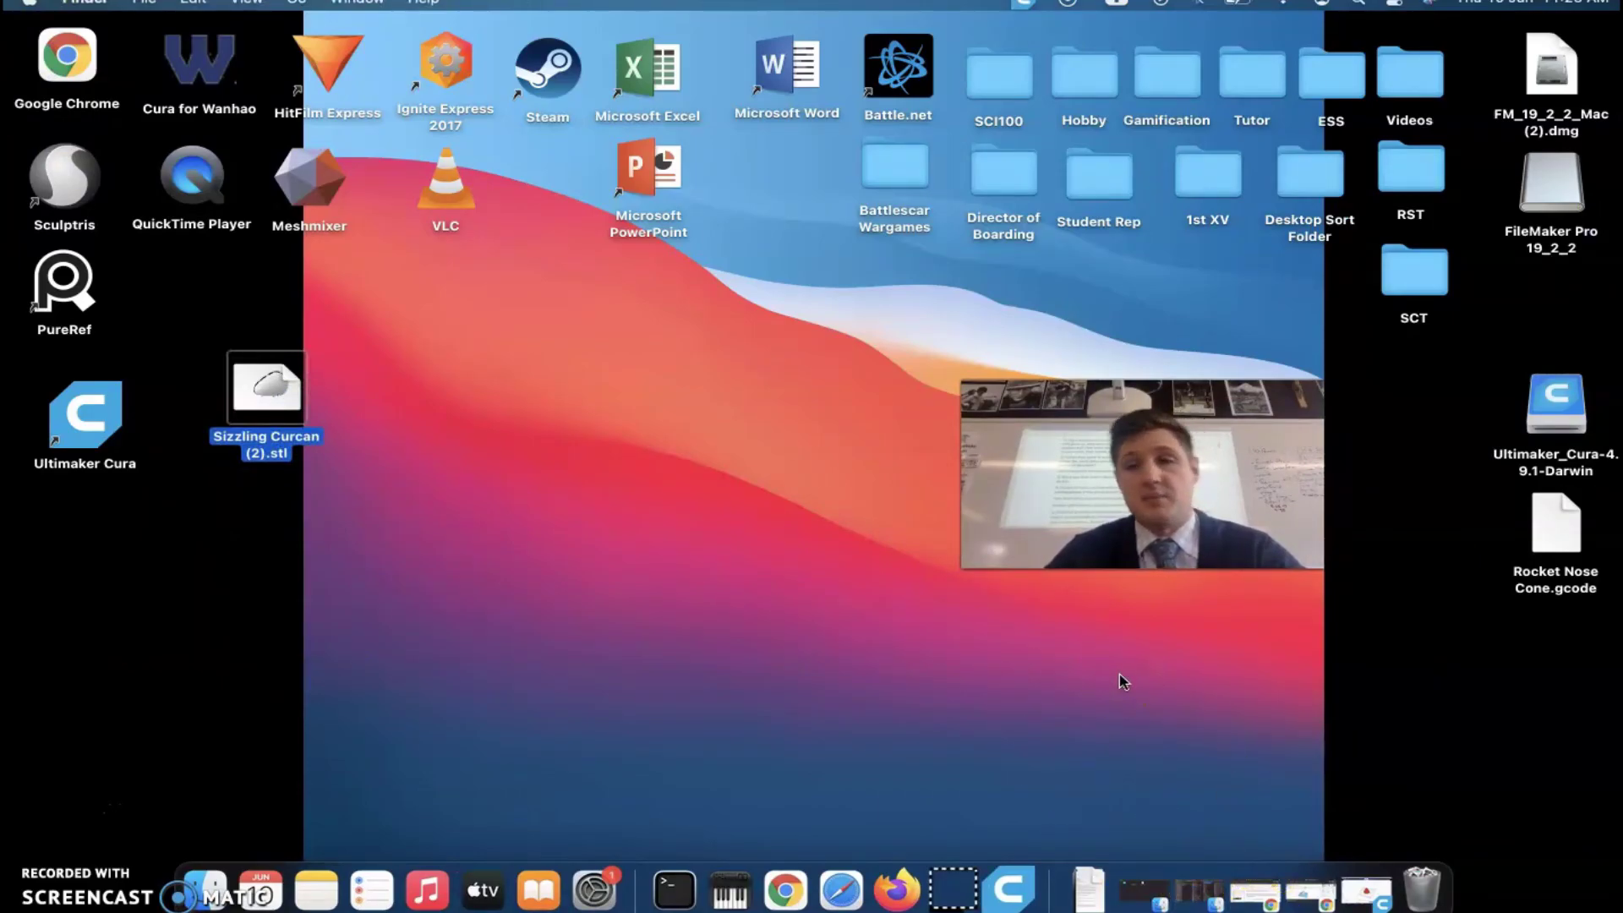
# Restore the Ultimaker Cura window and review the estimated print time and filament usage for the sliced cone.
pyautogui.click(1363, 893)
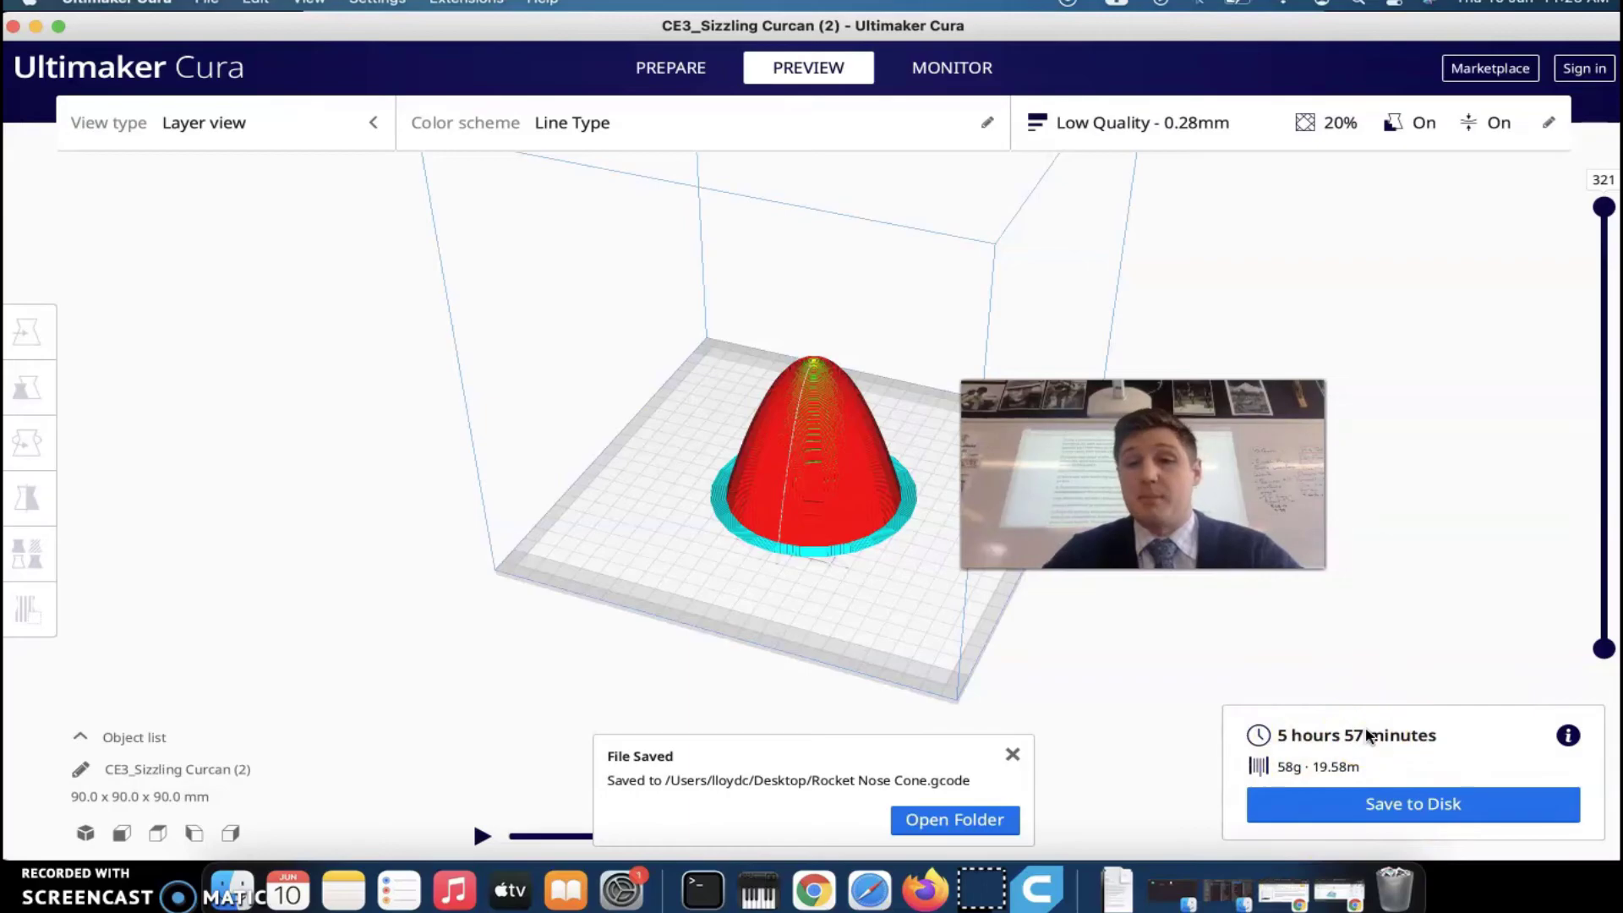
pyautogui.click(1320, 739)
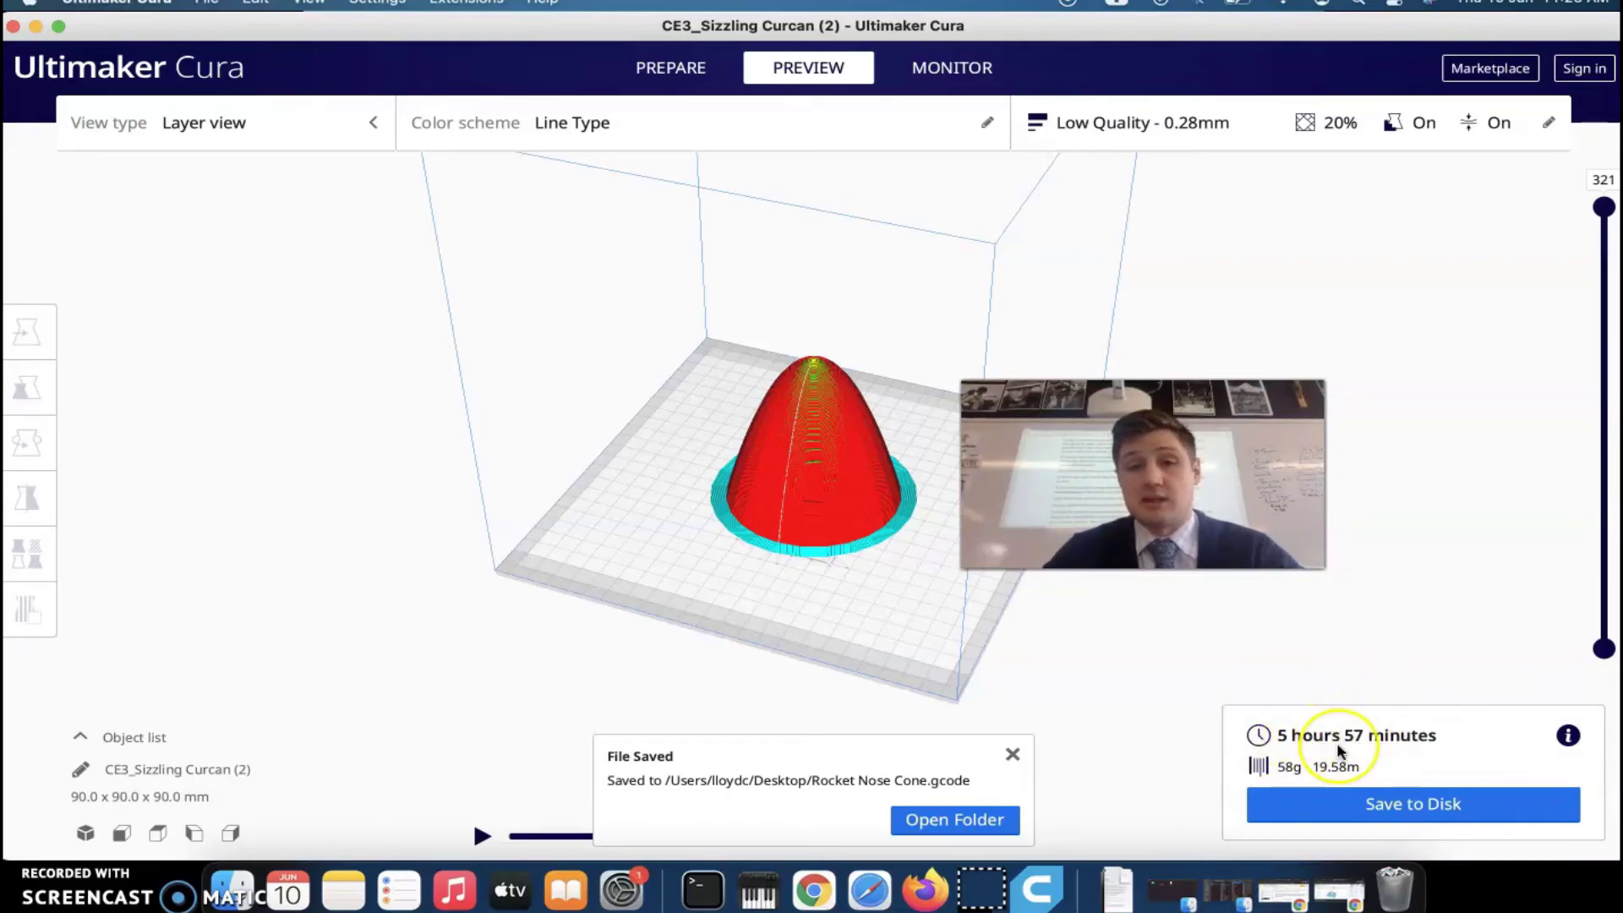
pyautogui.click(1293, 707)
pyautogui.click(1301, 785)
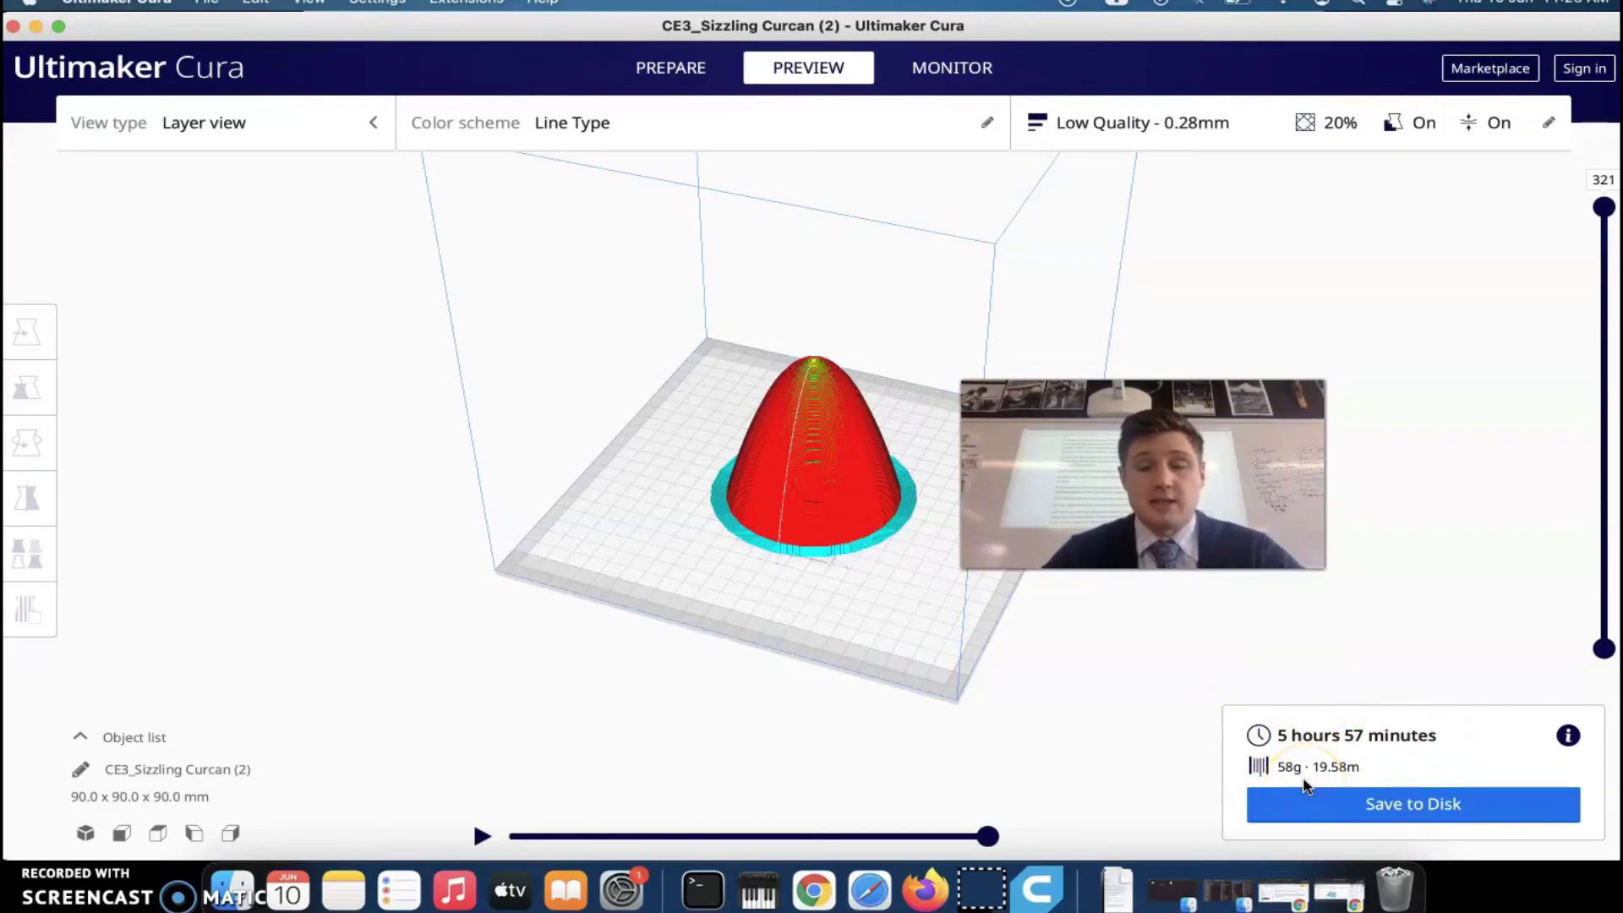